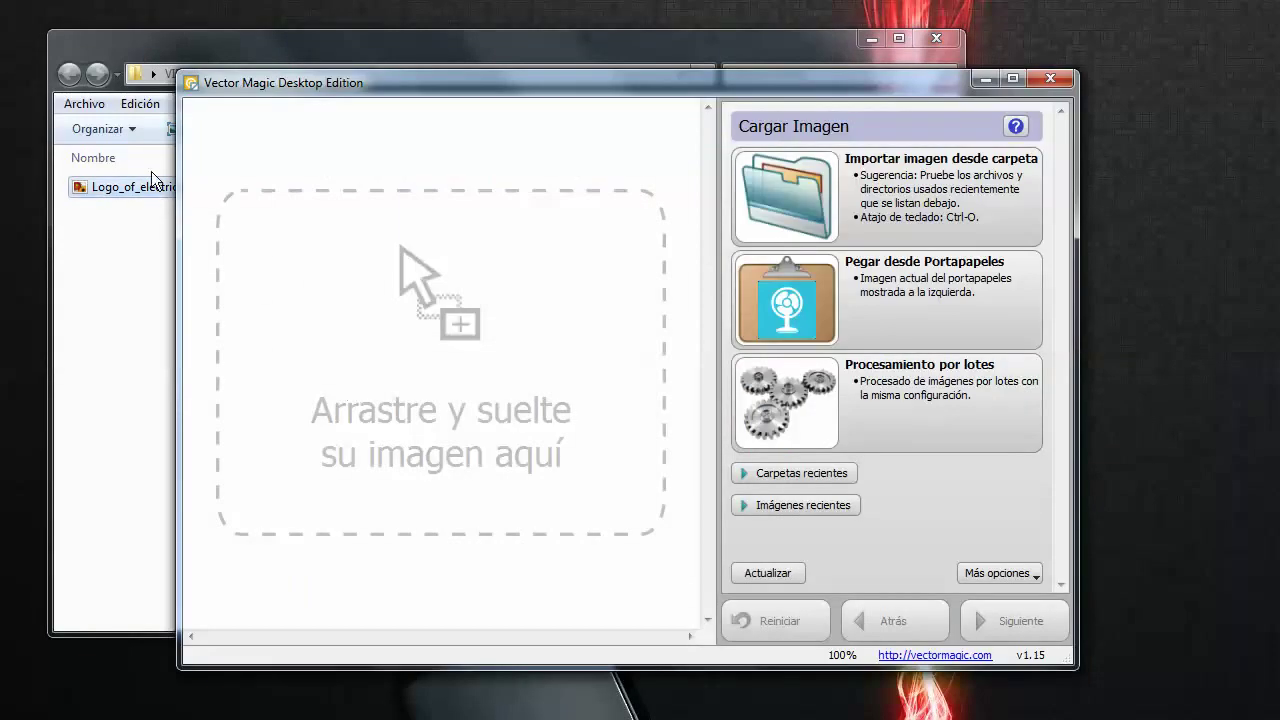
Load Logo_of_electric-fan_for_brownout.png into Vector Magic and vectorize it in fully automatic mode.
drag(135, 187, 334, 273)
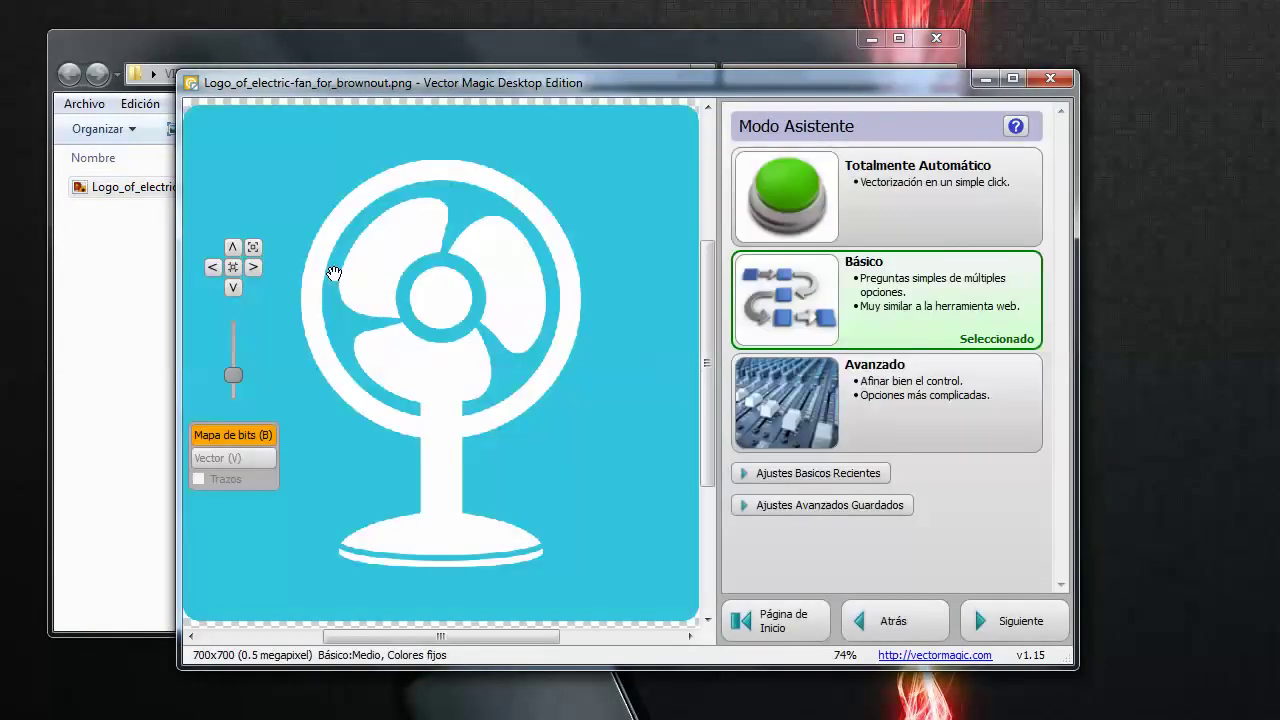
click(775, 208)
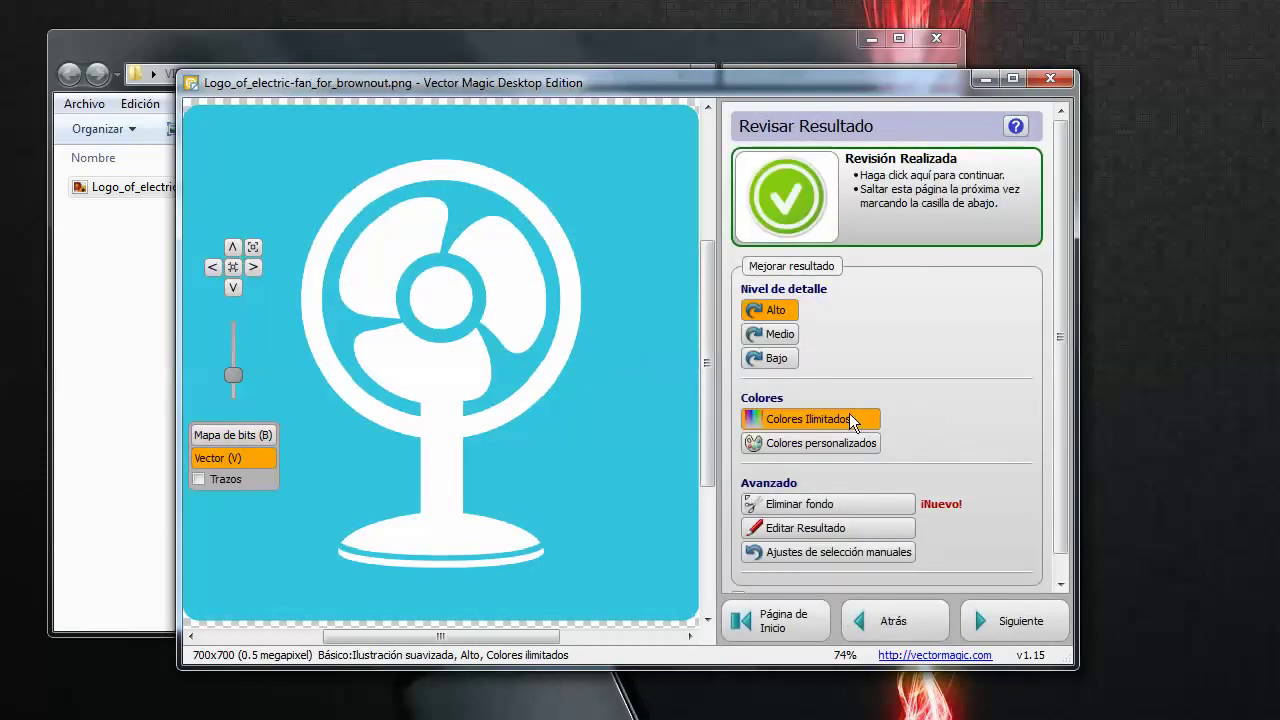
Remove the blue background shapes around and inside the fan from the vectorized result.
click(815, 505)
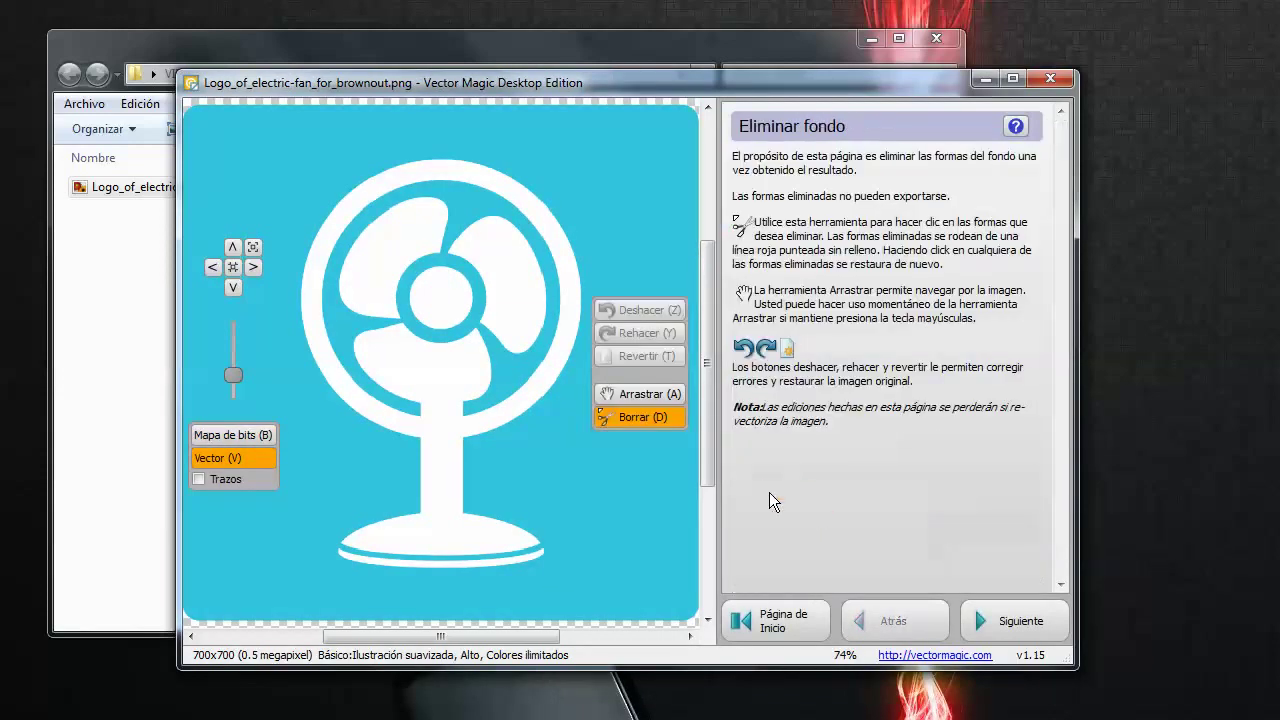
click(655, 505)
click(505, 382)
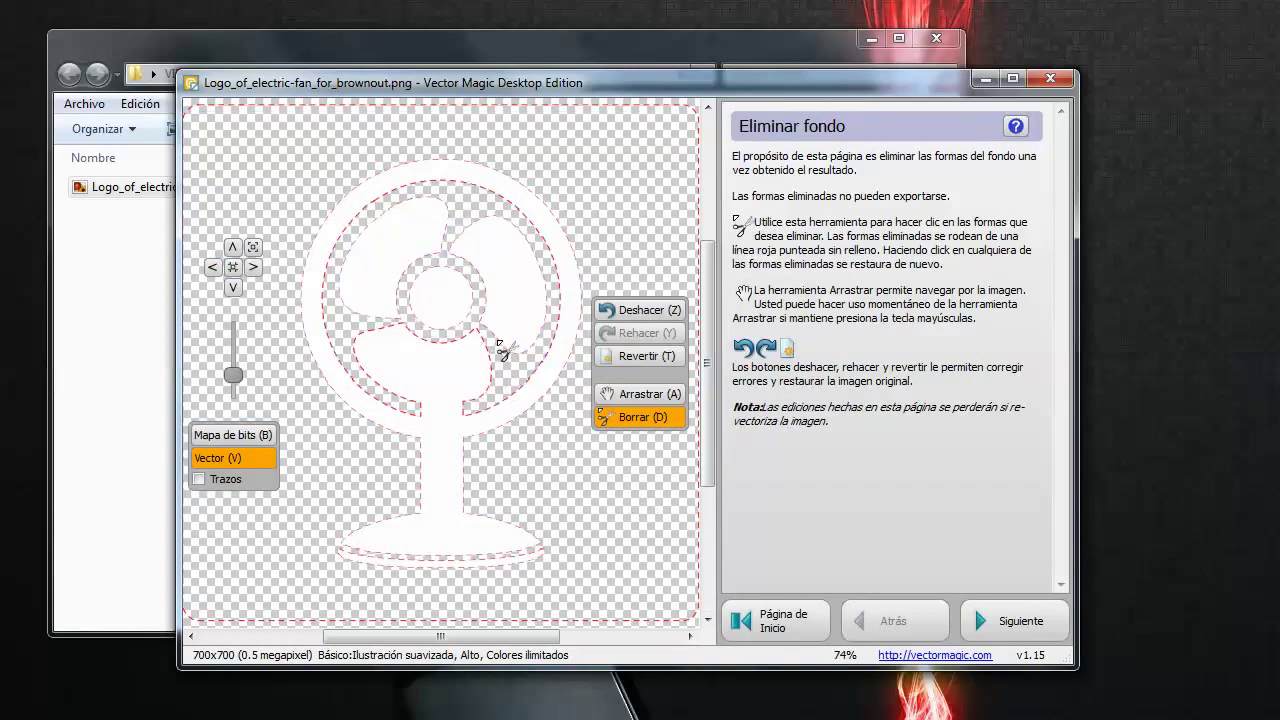
click(1028, 620)
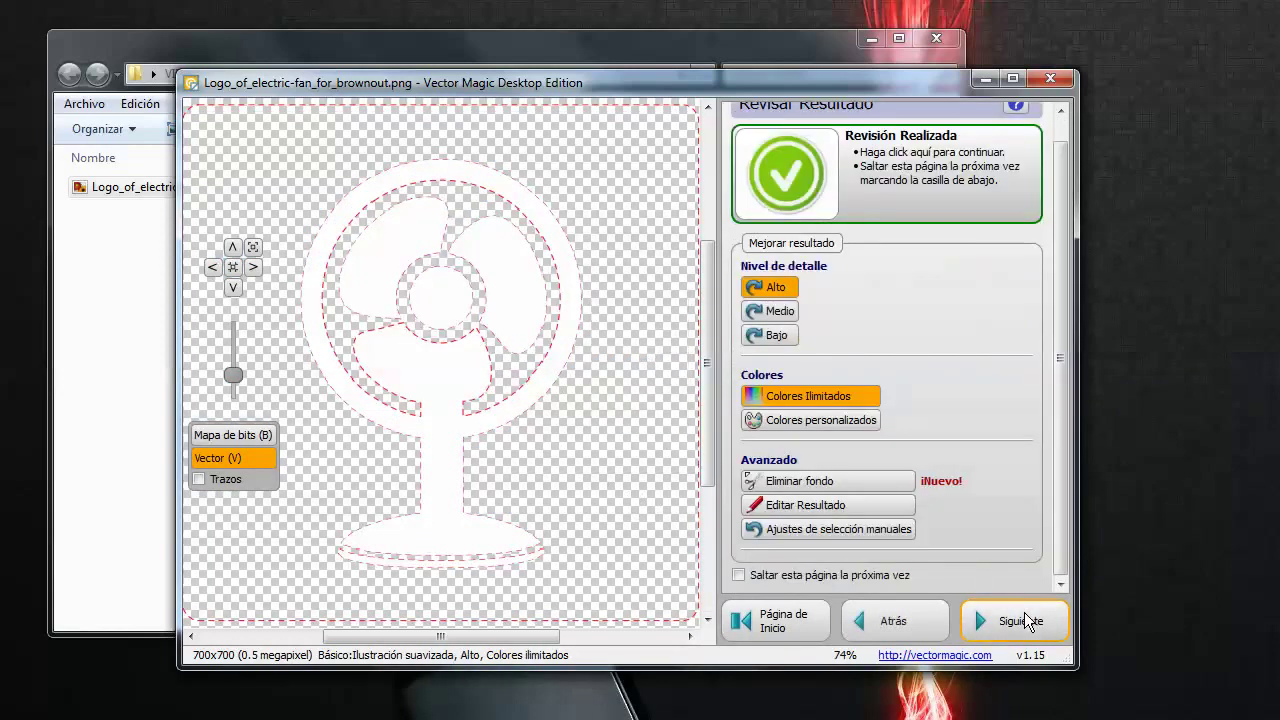
Export the vector result as a PDF into the VIDEO folder and close Vector Magic.
click(1028, 620)
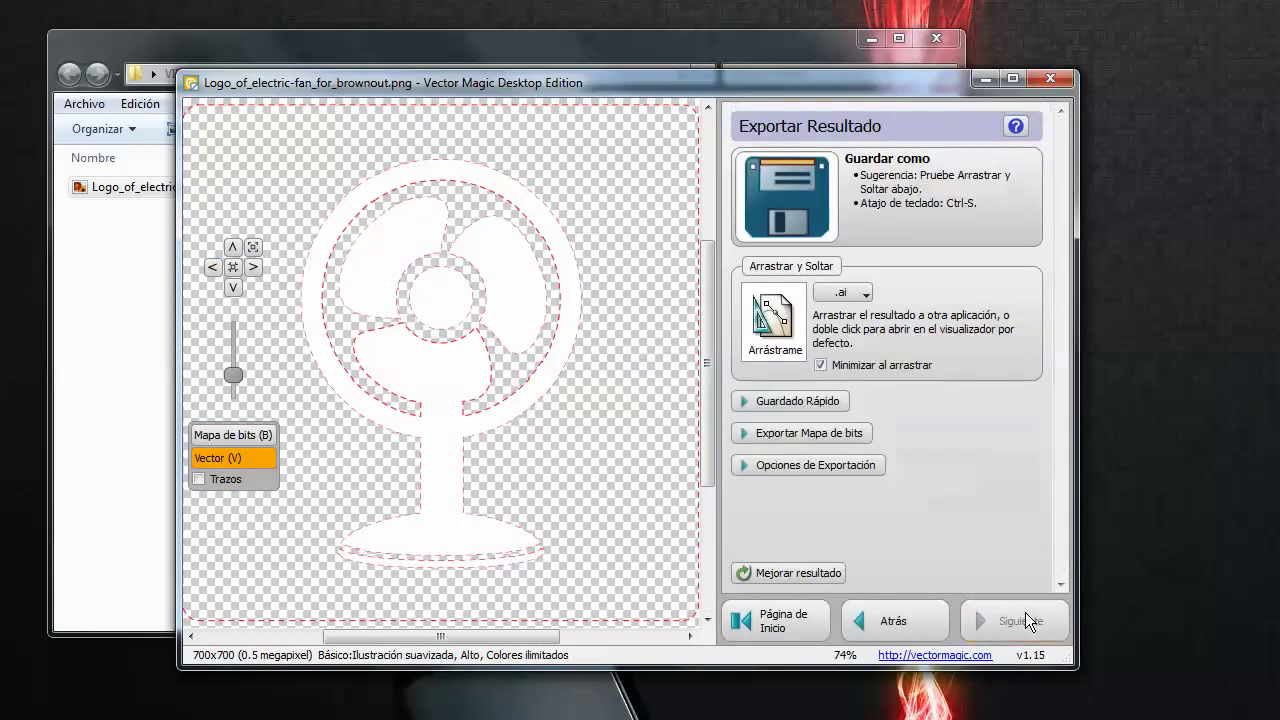
click(845, 292)
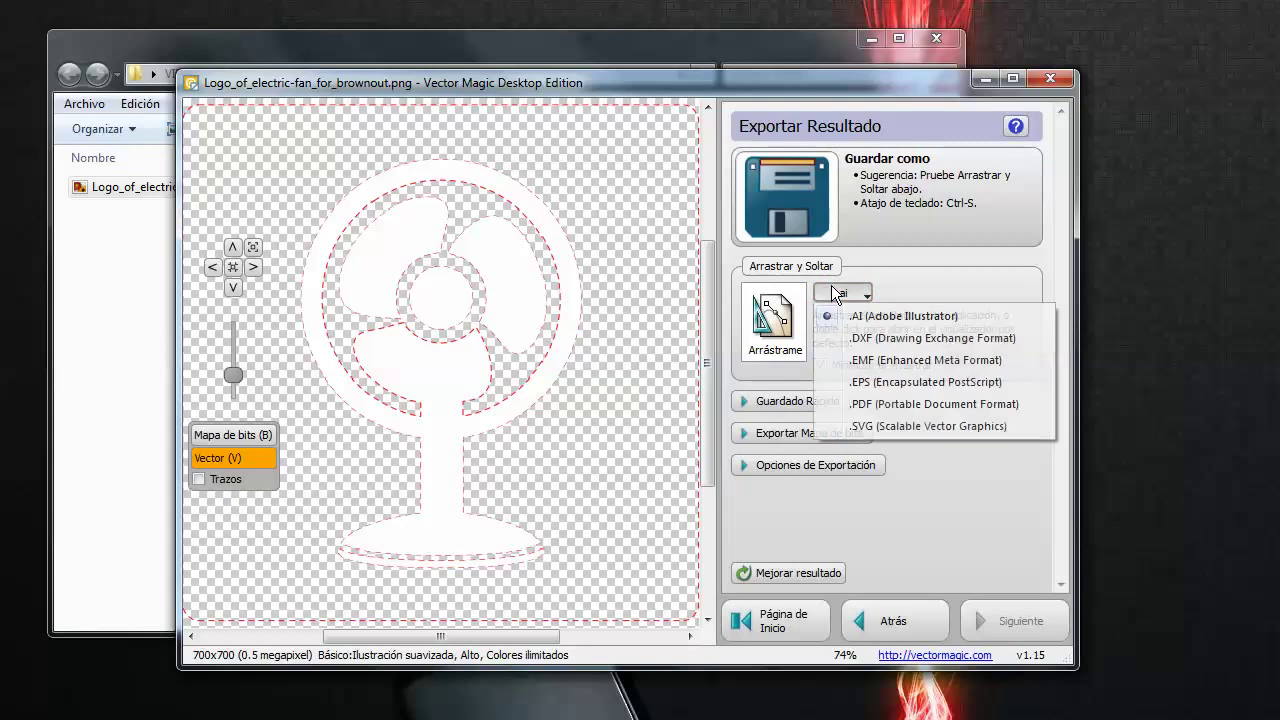
click(878, 404)
drag(773, 322, 394, 323)
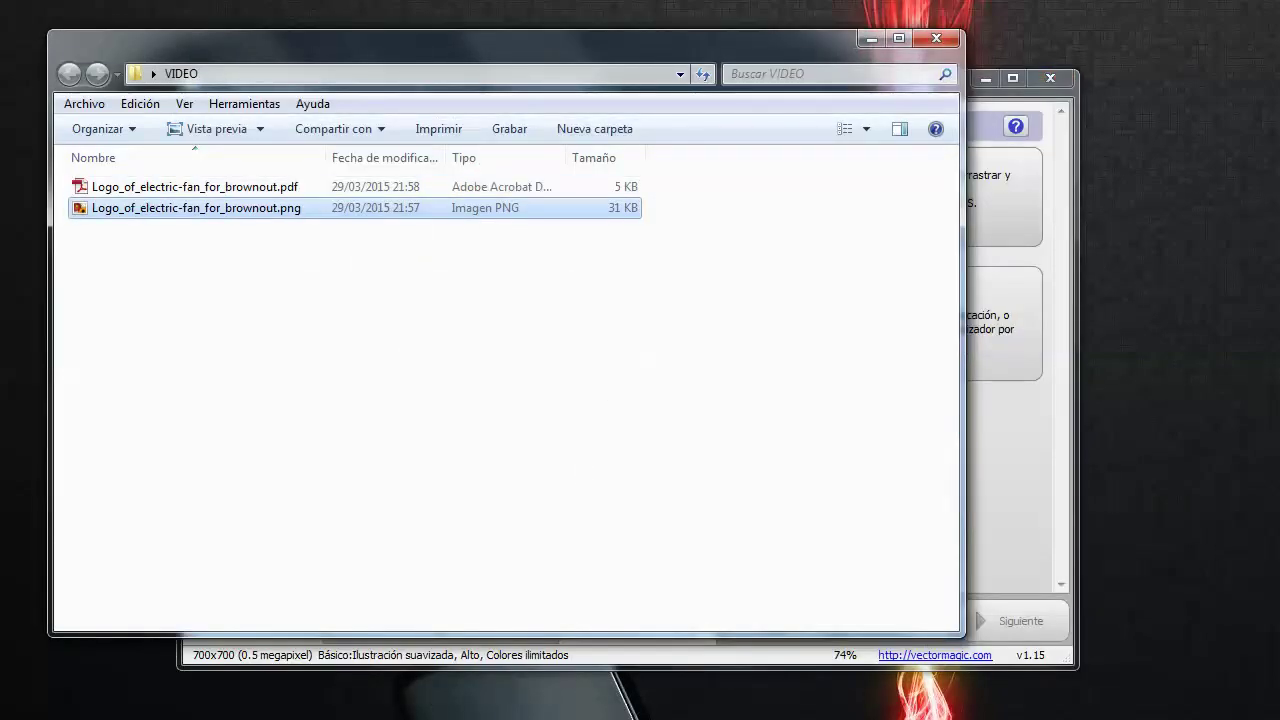
click(1048, 76)
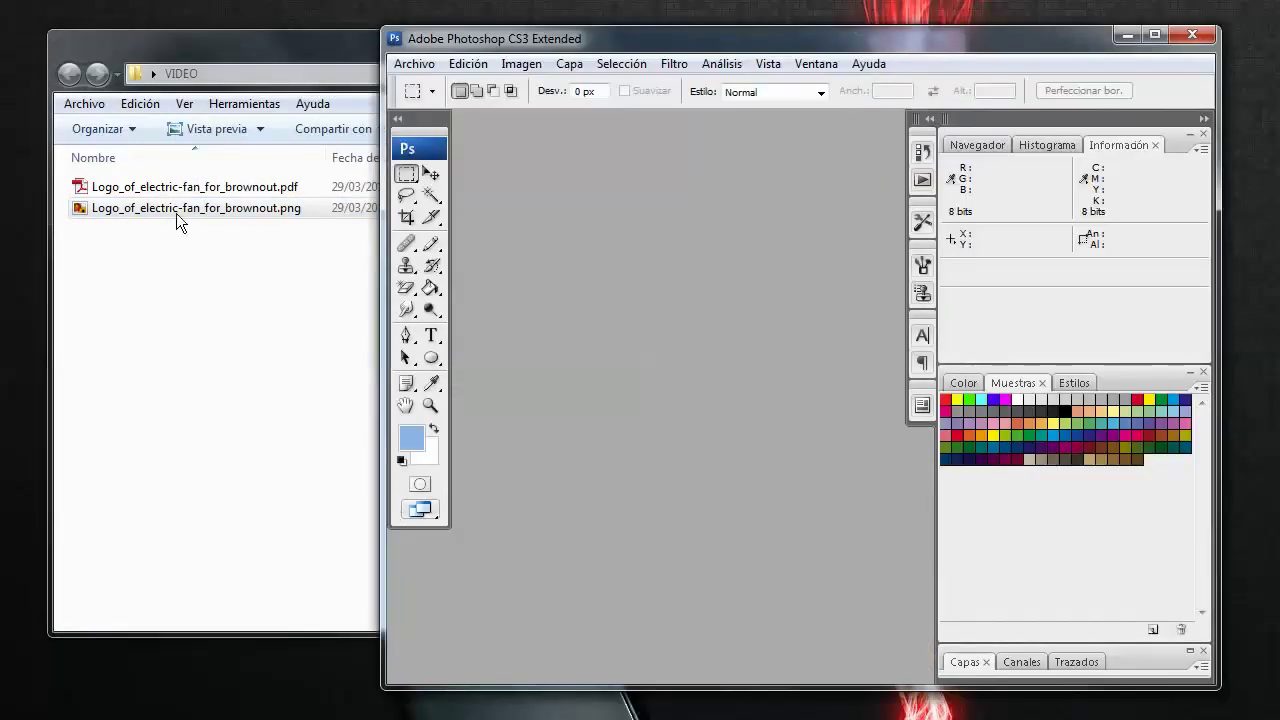
Switch to Photoshop and import Logo_of_electric-fan_for_brownout.pdf with a width of 5000 pixels.
click(158, 190)
drag(158, 188, 559, 650)
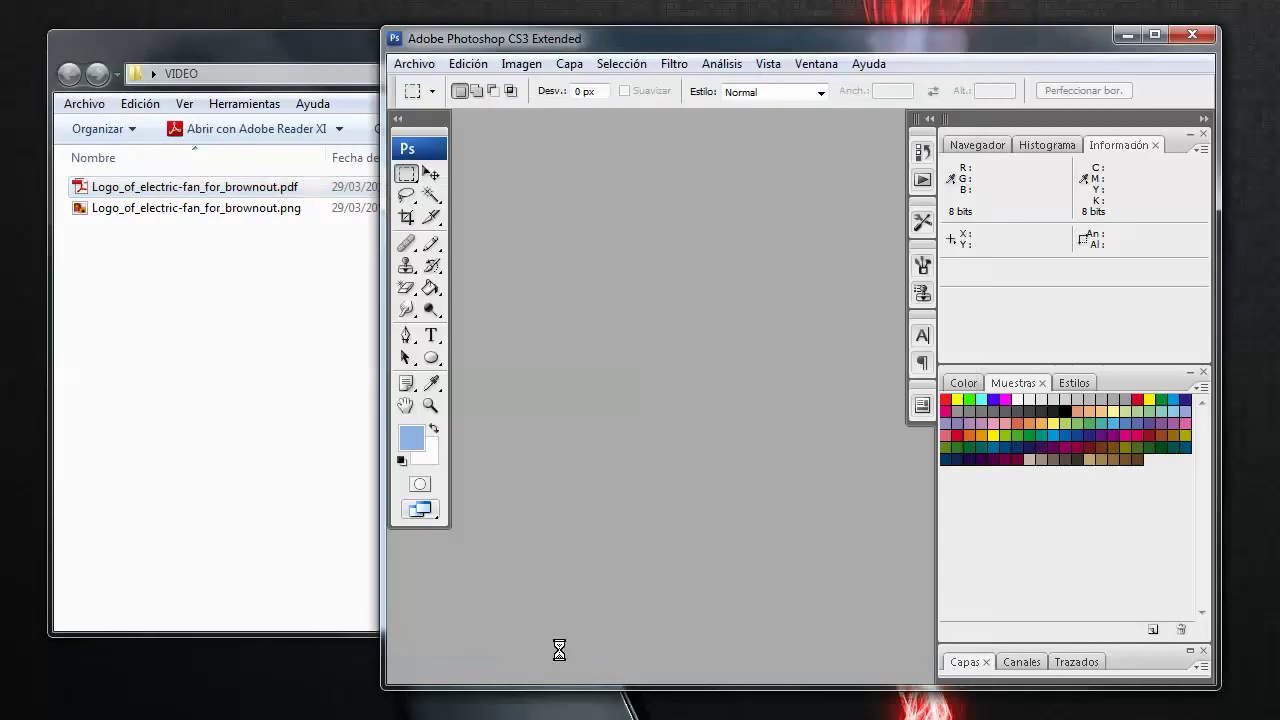
click(1191, 285)
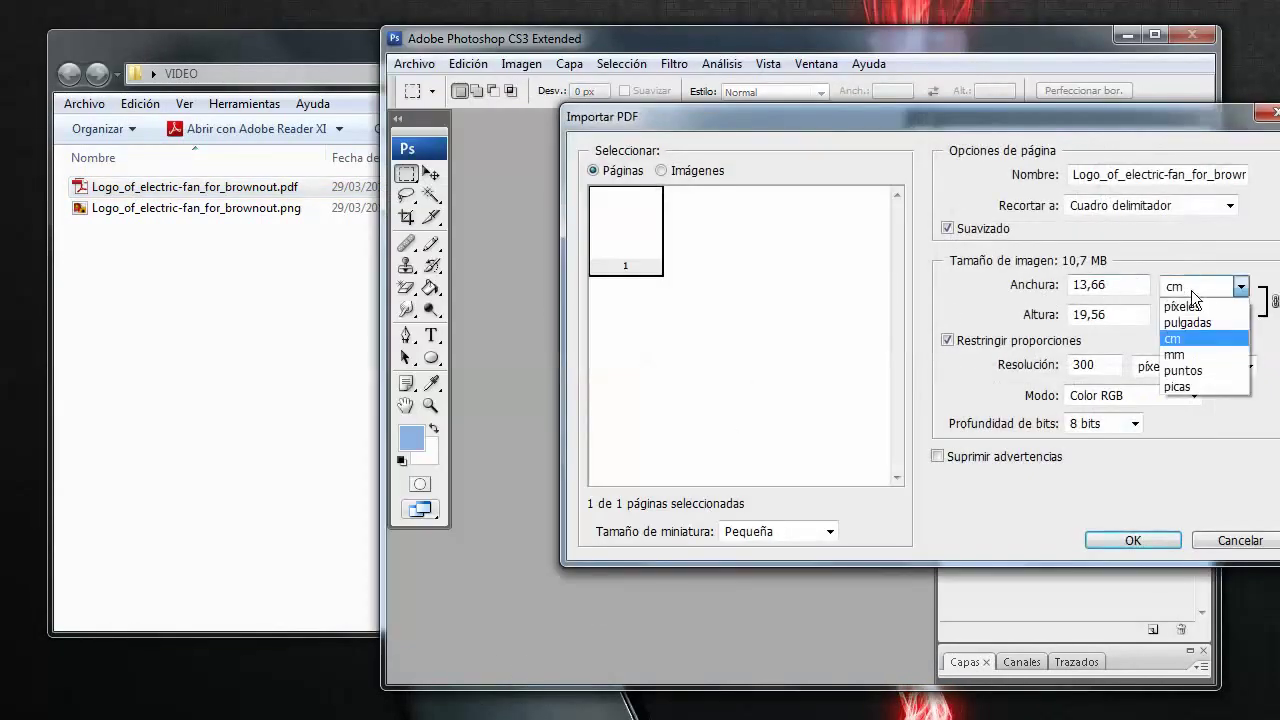
click(1191, 293)
text(5000)
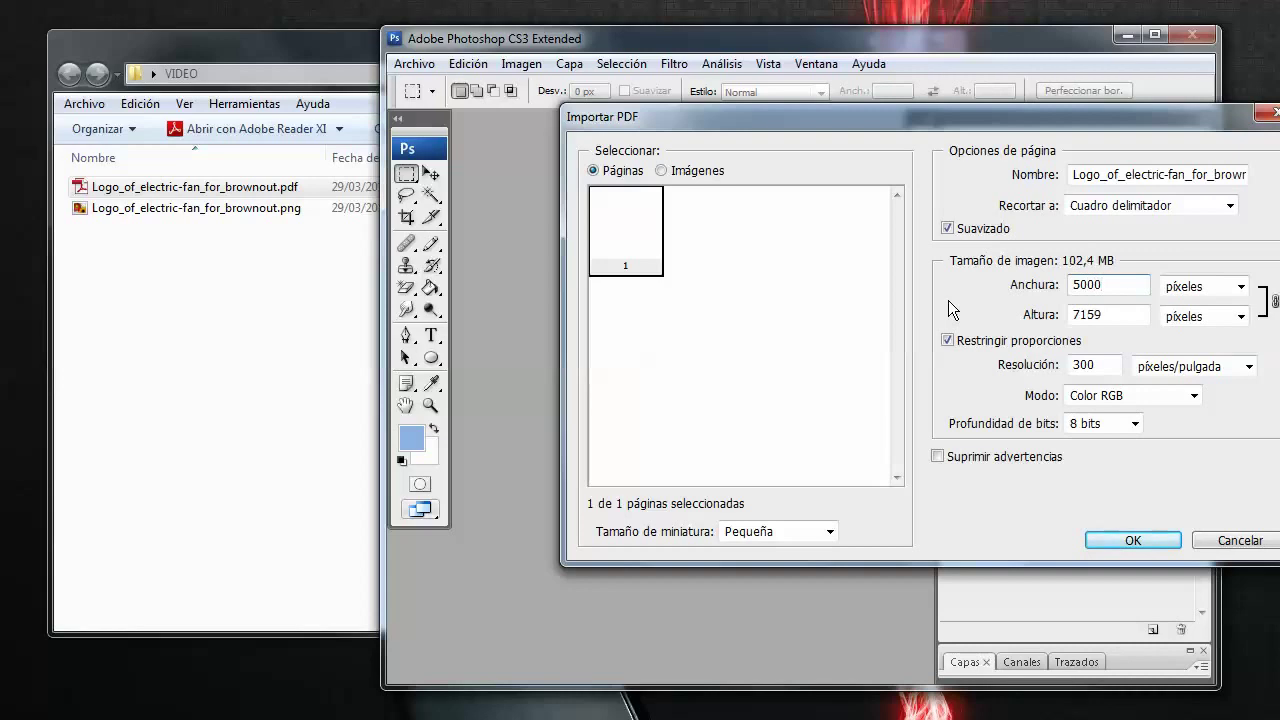
key(Return)
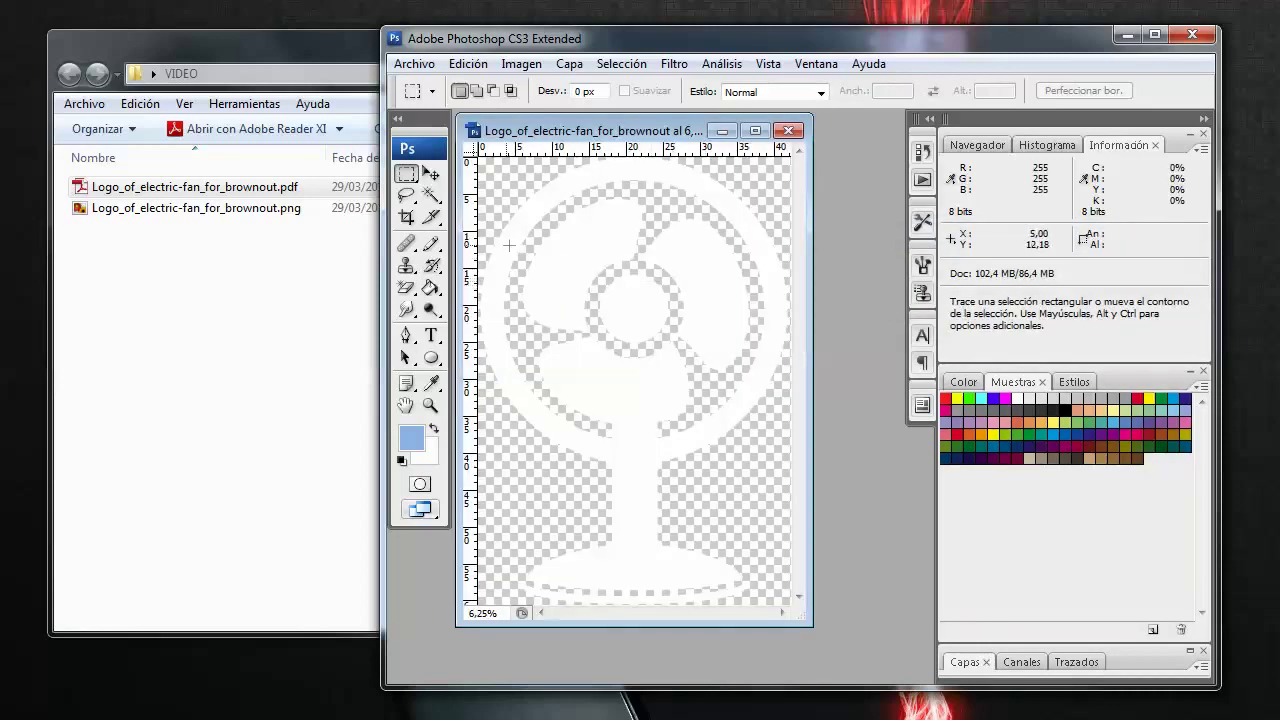
Set the foreground colour to black (000000).
click(431, 287)
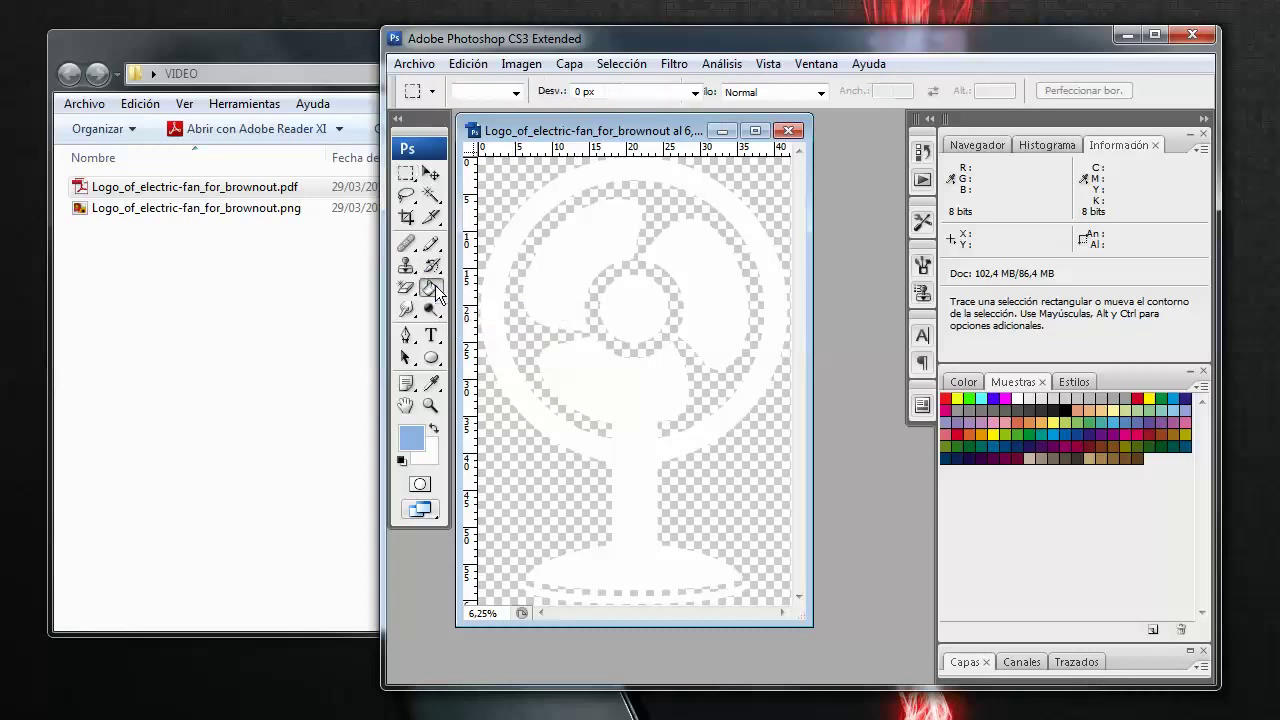
click(430, 383)
click(410, 437)
drag(1157, 585, 637, 205)
drag(620, 350, 752, 501)
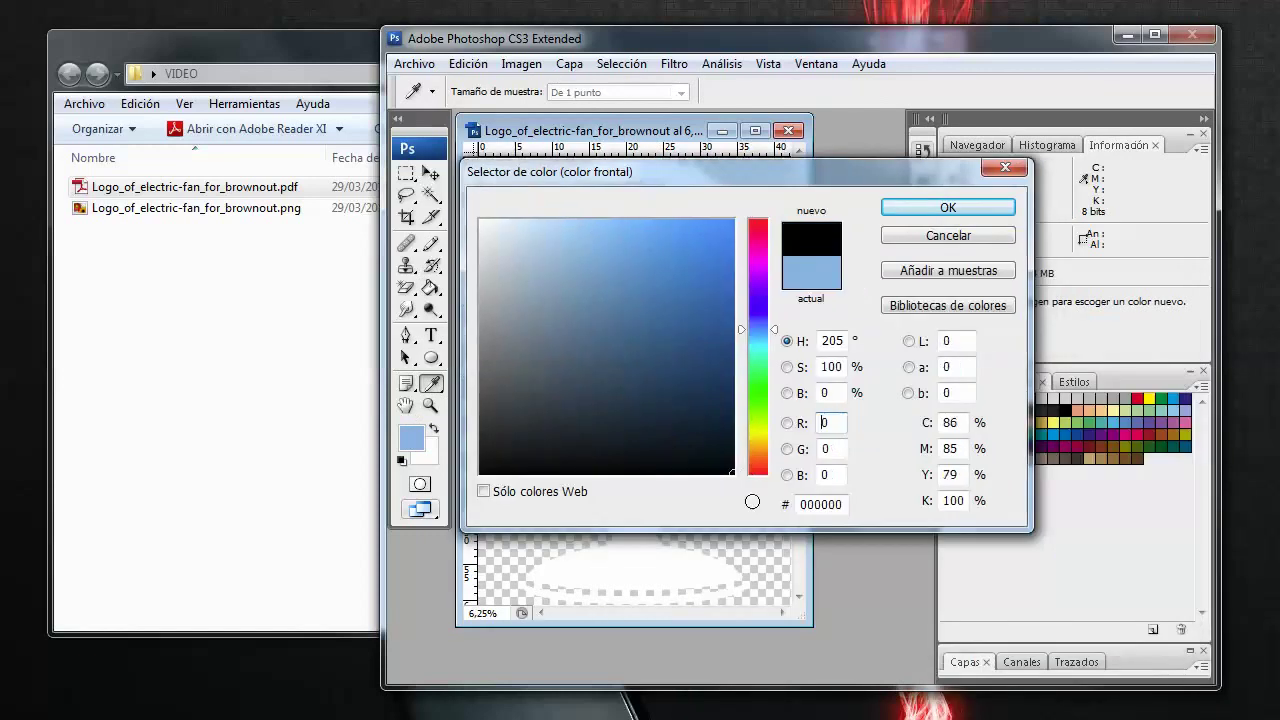
click(955, 207)
Fill all white parts of the fan, including blades, hub, ring, stand and base, with black using the Paint Bucket.
key(g)
click(686, 258)
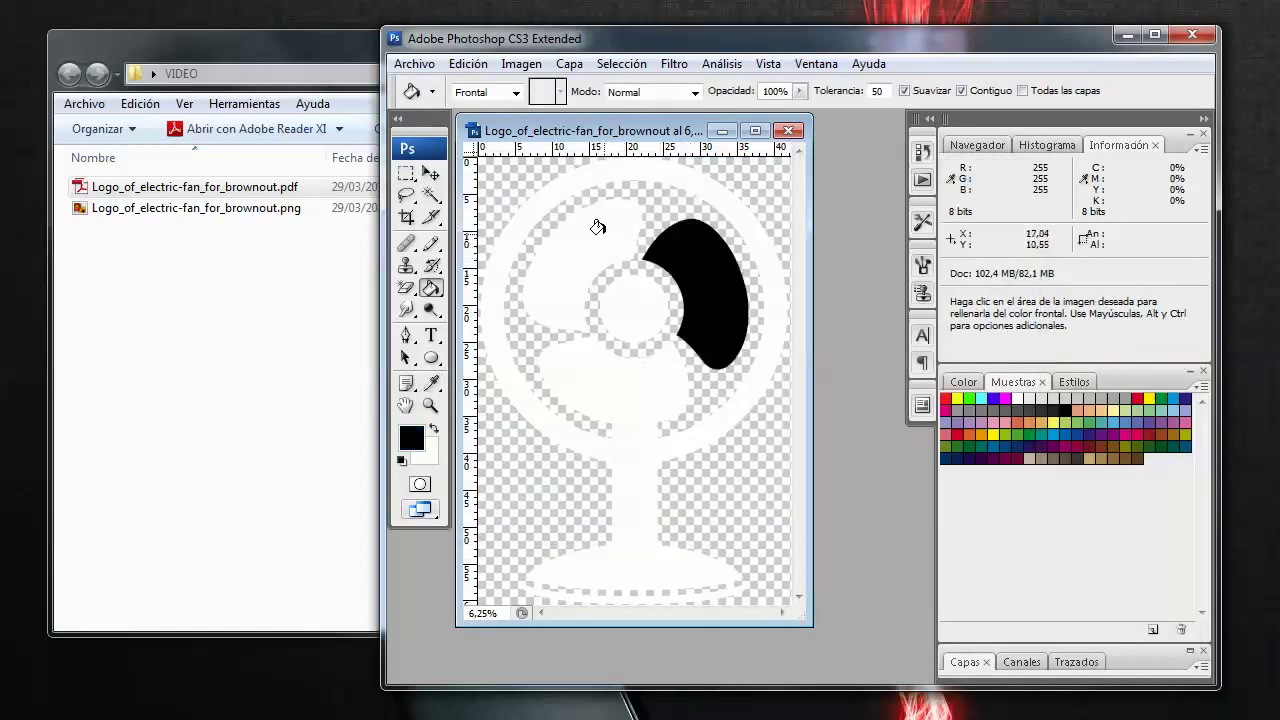
click(570, 200)
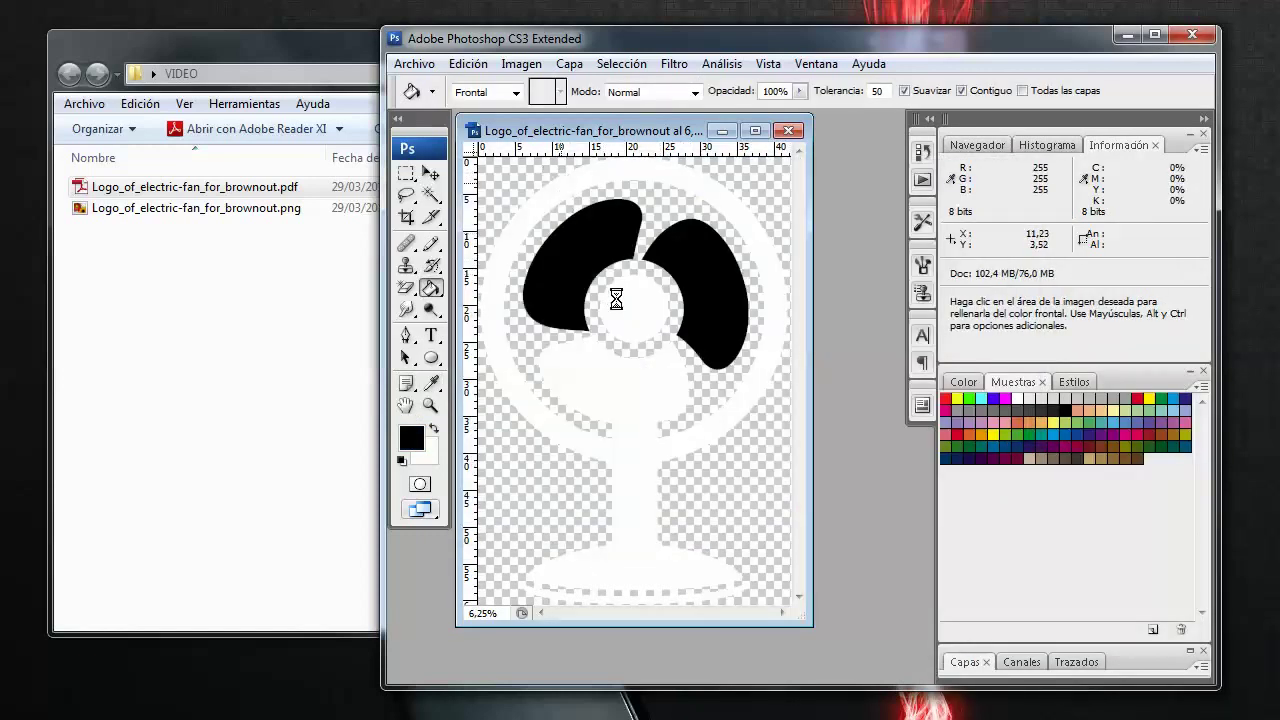
click(668, 330)
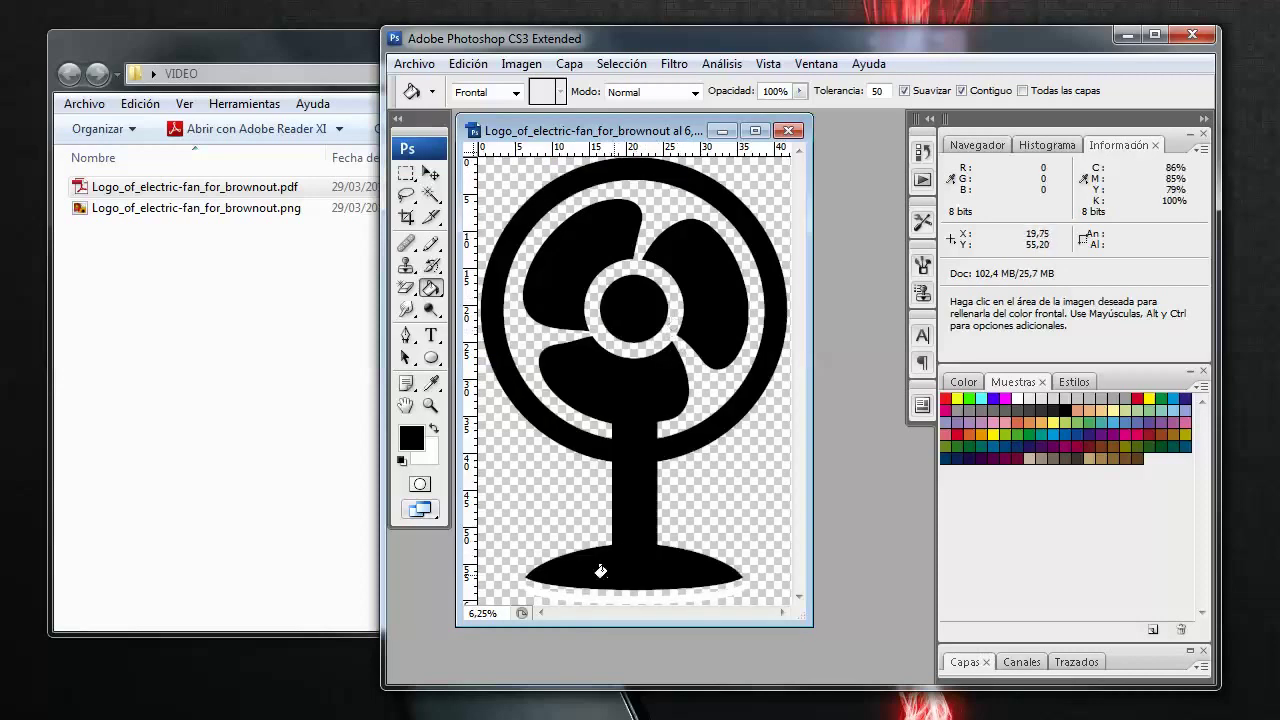
click(553, 591)
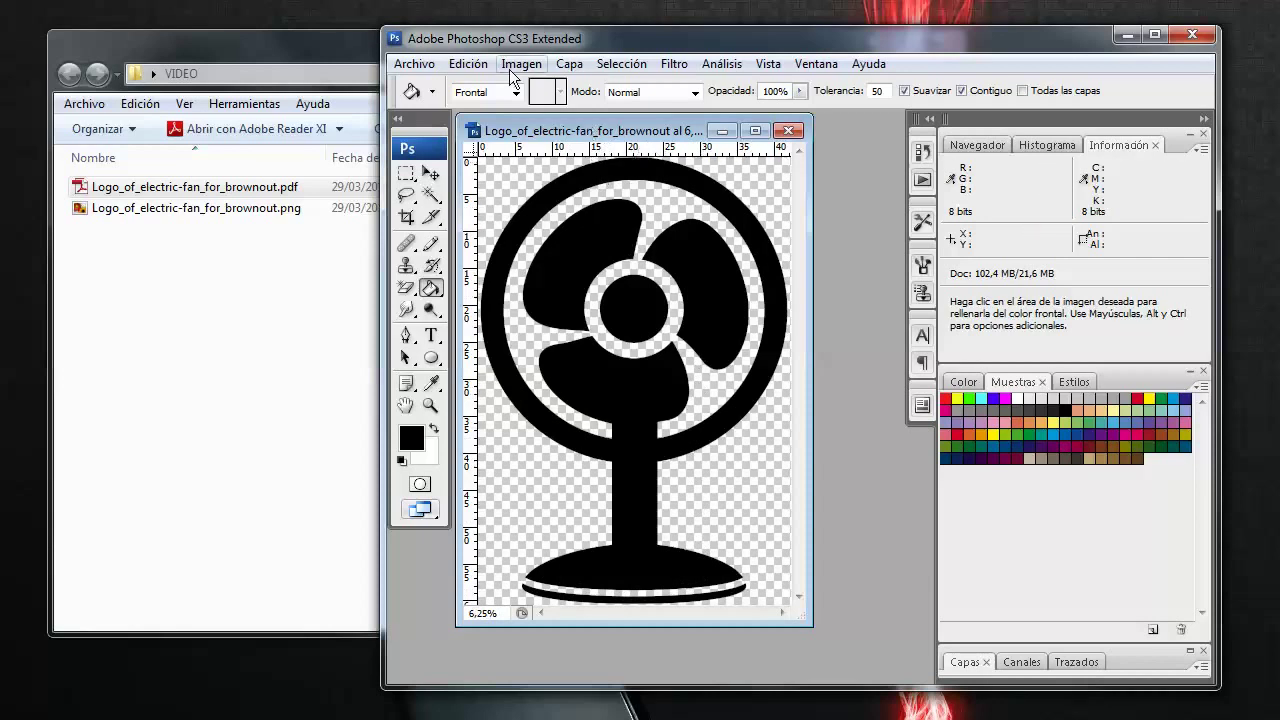
Save the image in the VIDEO folder as Logo_of_electric-fan_for_brownout.bmp, in Windows format at 24 bits.
click(414, 63)
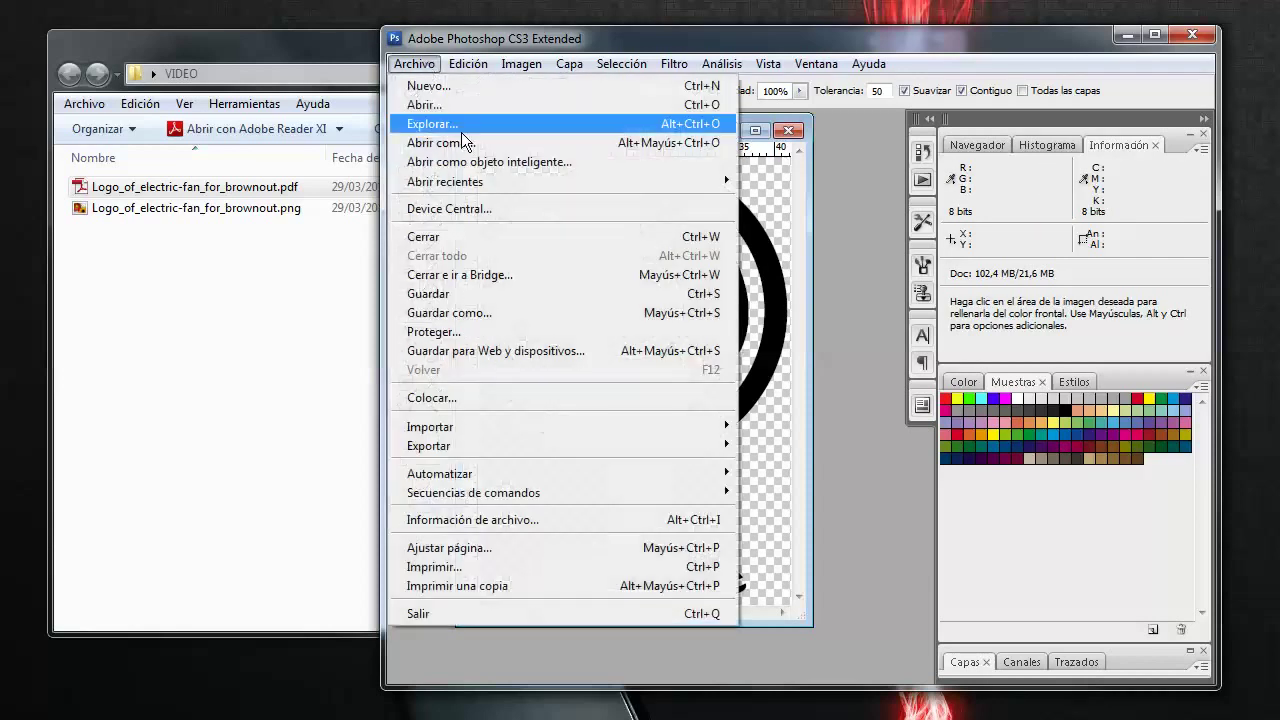
click(535, 311)
click(460, 501)
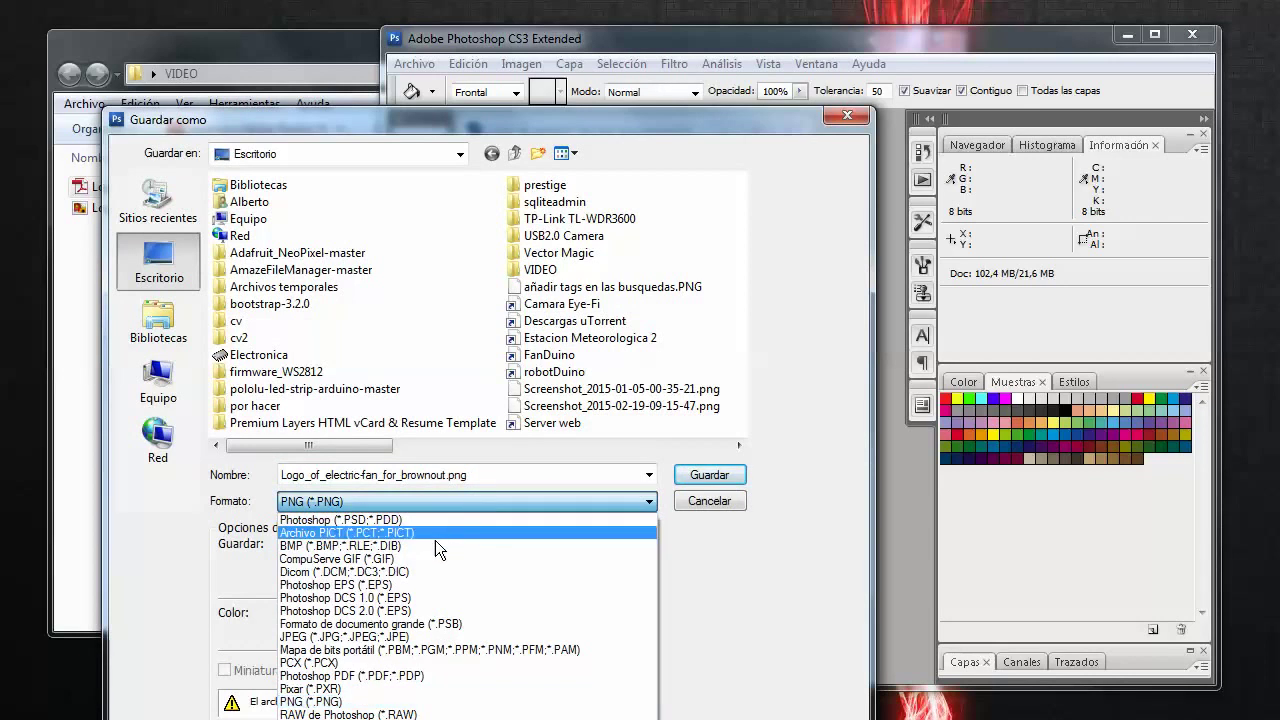
click(434, 544)
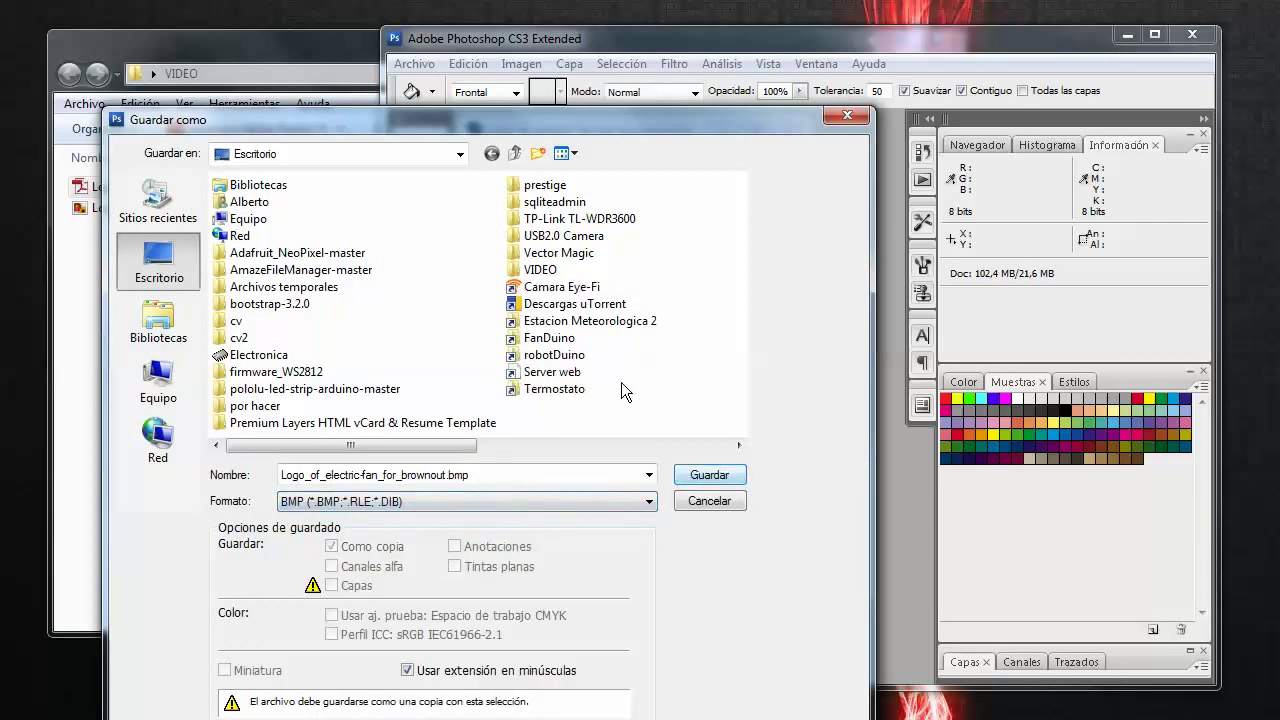
double_click(540, 269)
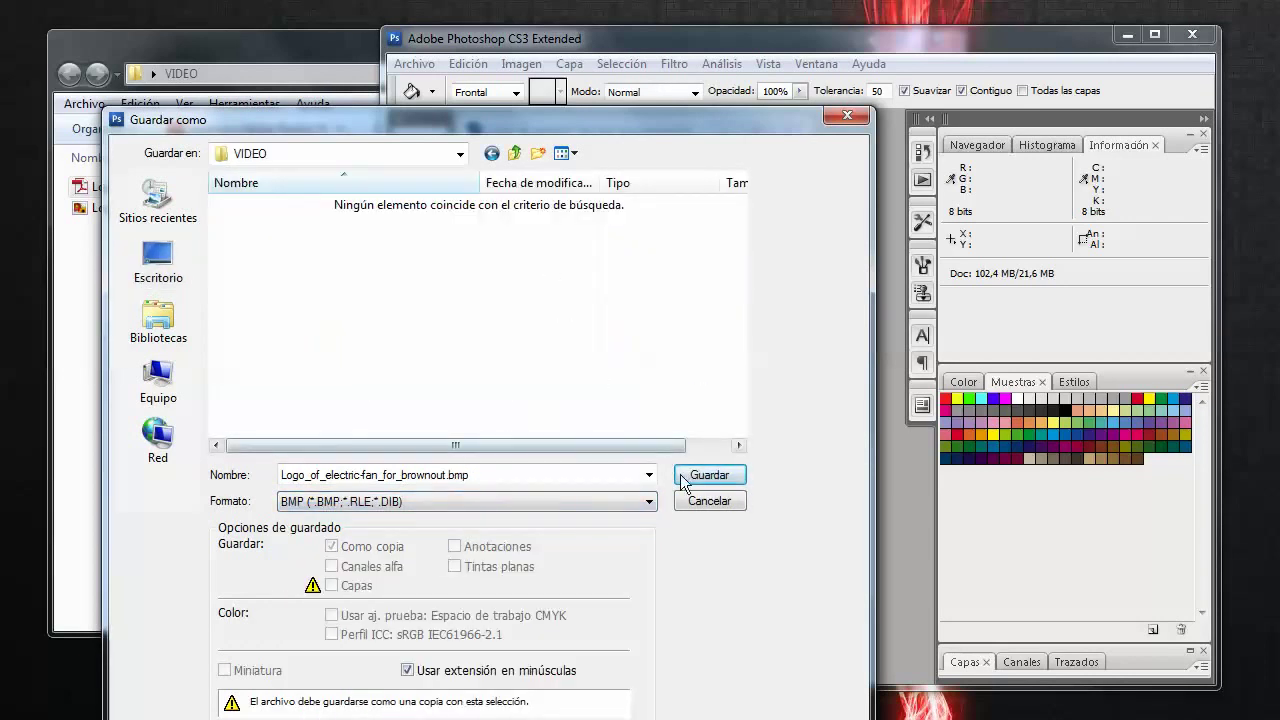
click(700, 477)
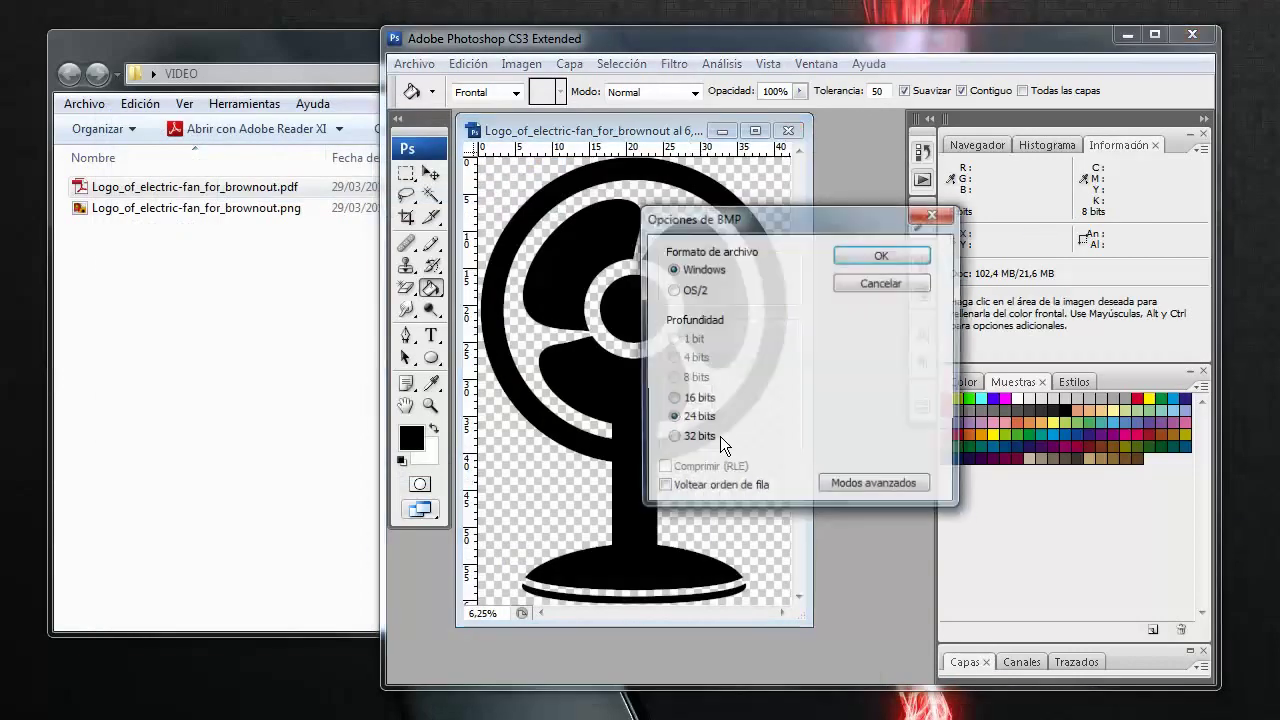
click(867, 254)
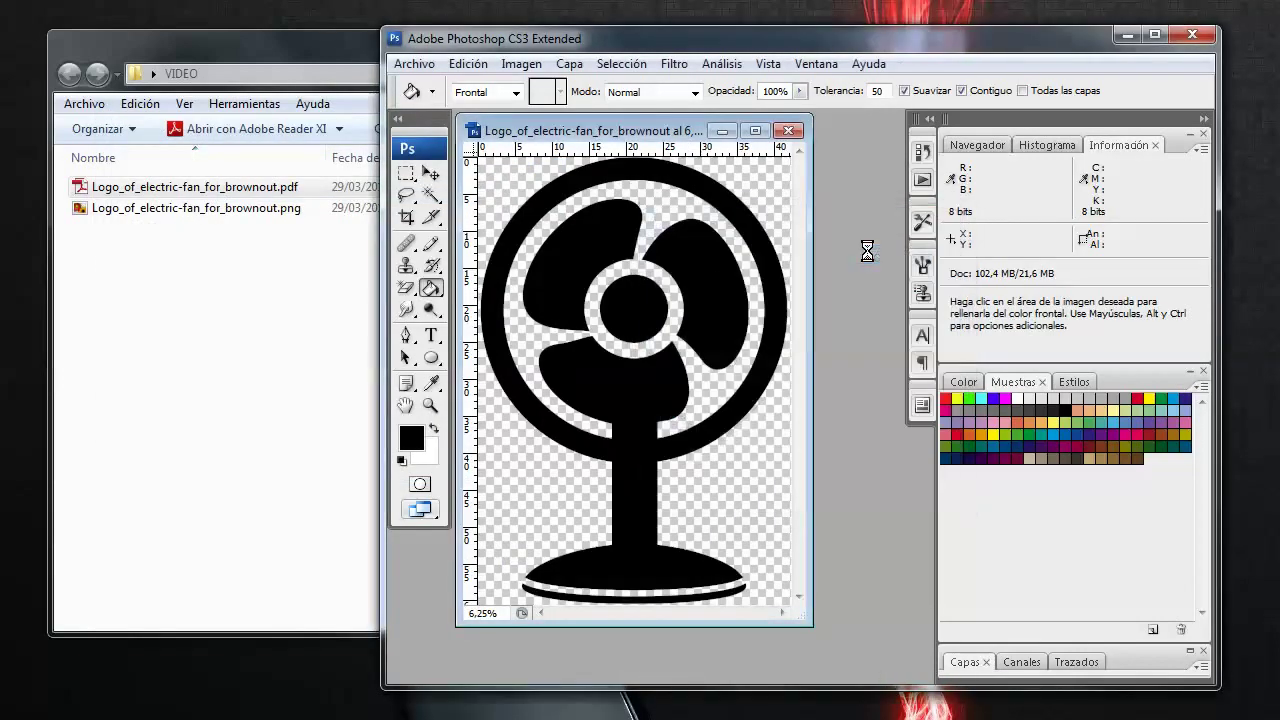
Minimize the current document, open Logo_of_electric-fan_for_brownout.bmp and convert it to grayscale, discarding the colour information.
click(720, 131)
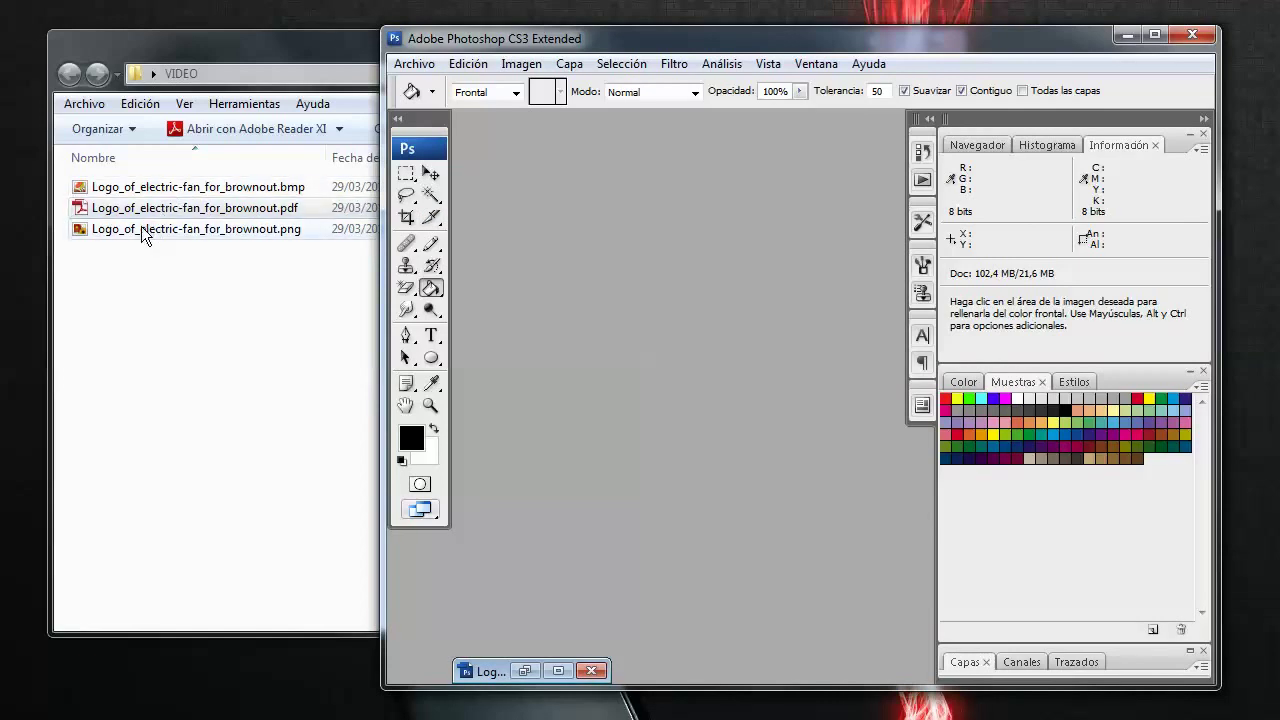
drag(116, 186, 732, 657)
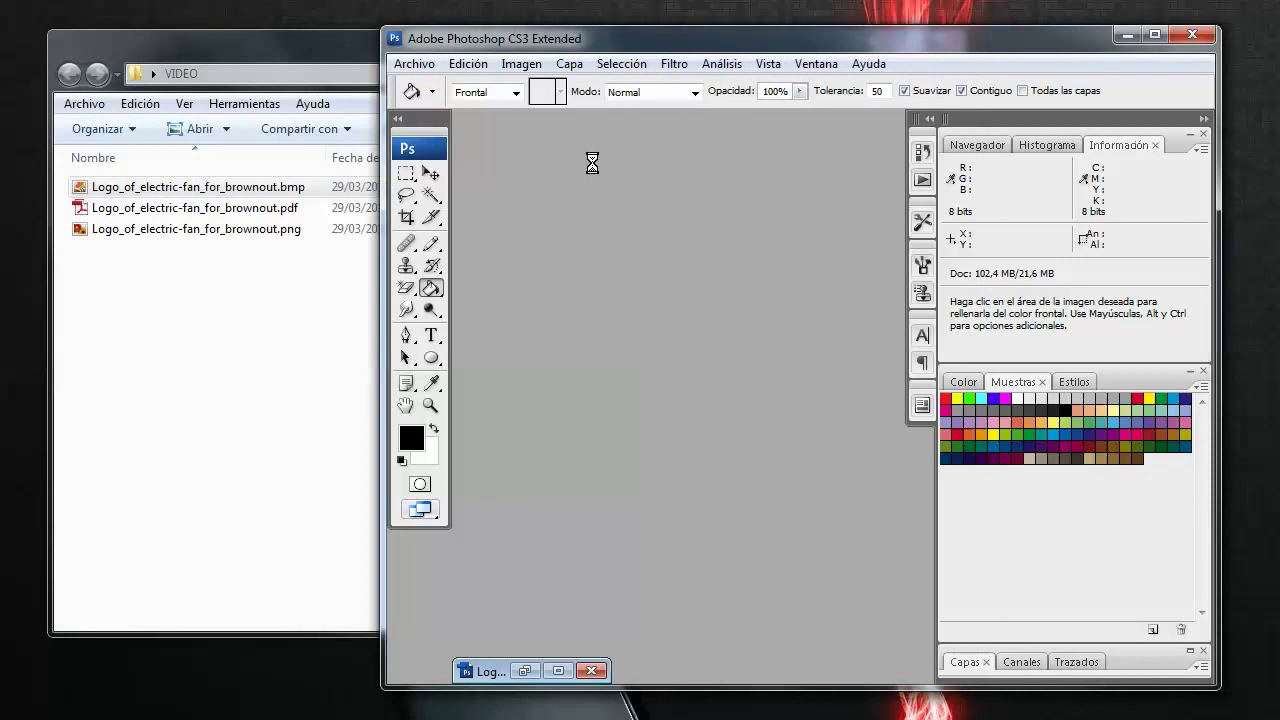
click(606, 64)
mouse_move(554, 91)
click(757, 106)
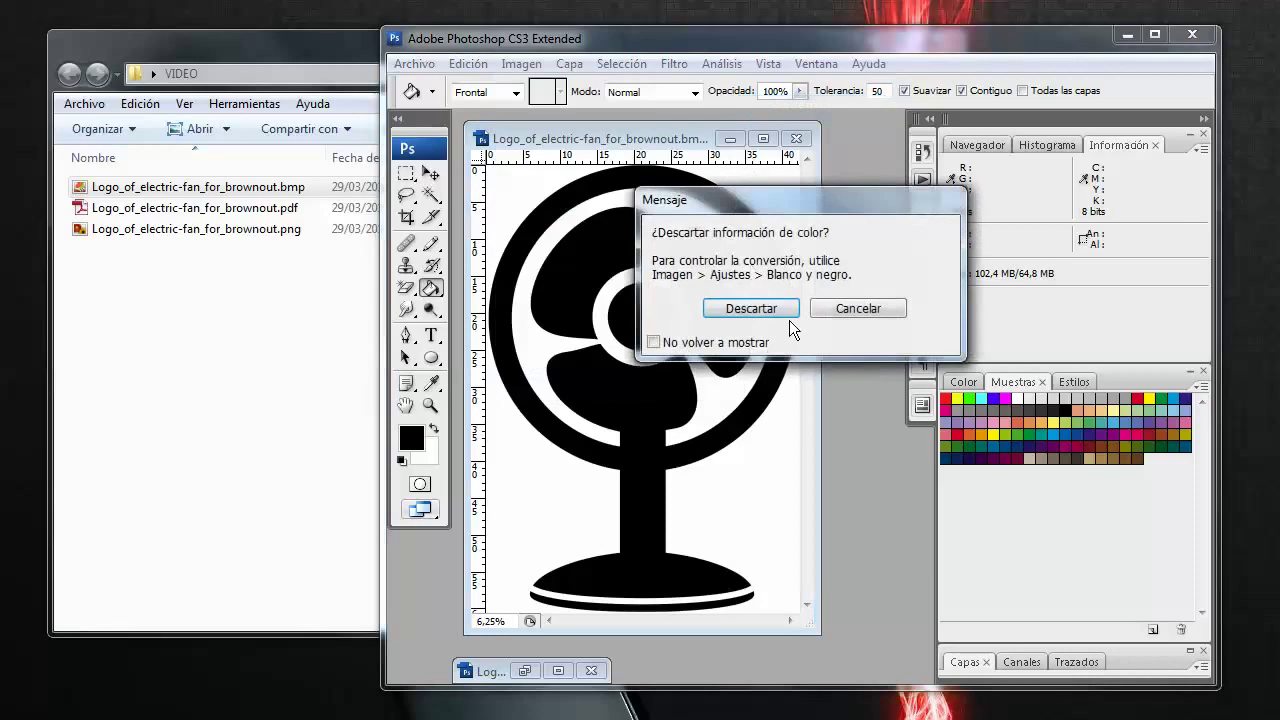
click(772, 312)
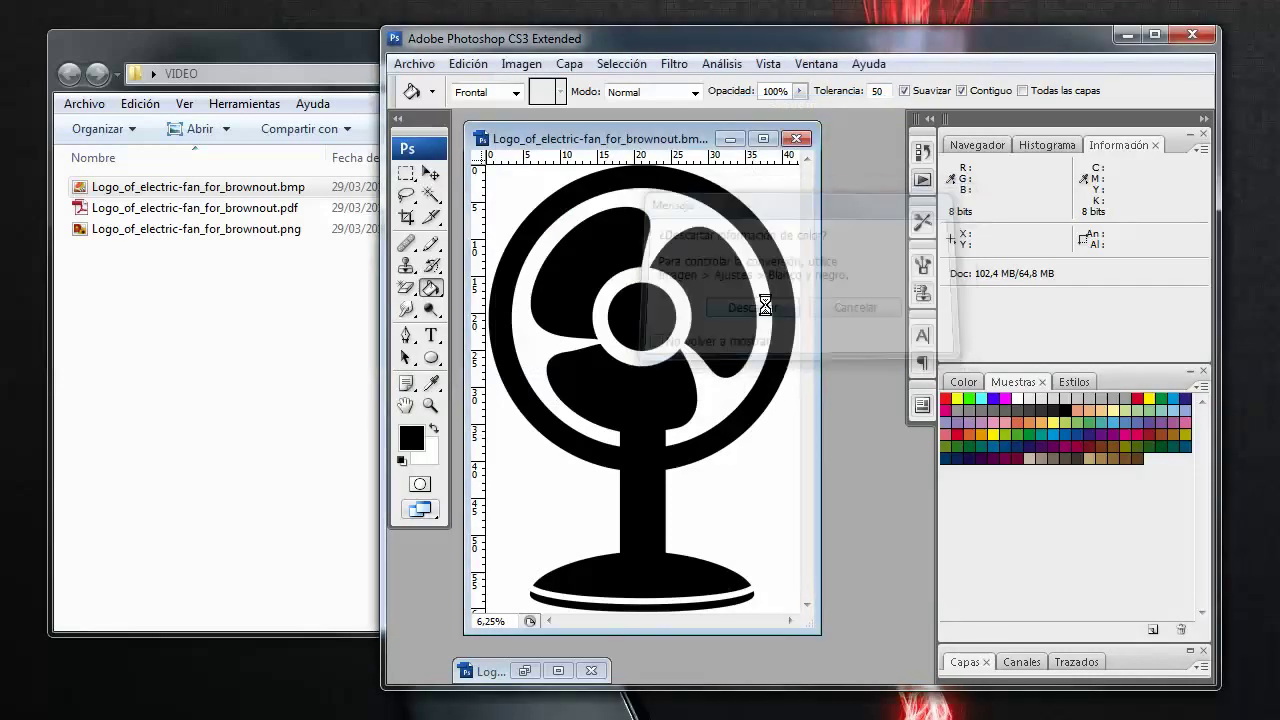
Convert the grayscale image to bitmap mode at 300 pixels/inch output using the 50% threshold method.
click(521, 68)
mouse_move(540, 87)
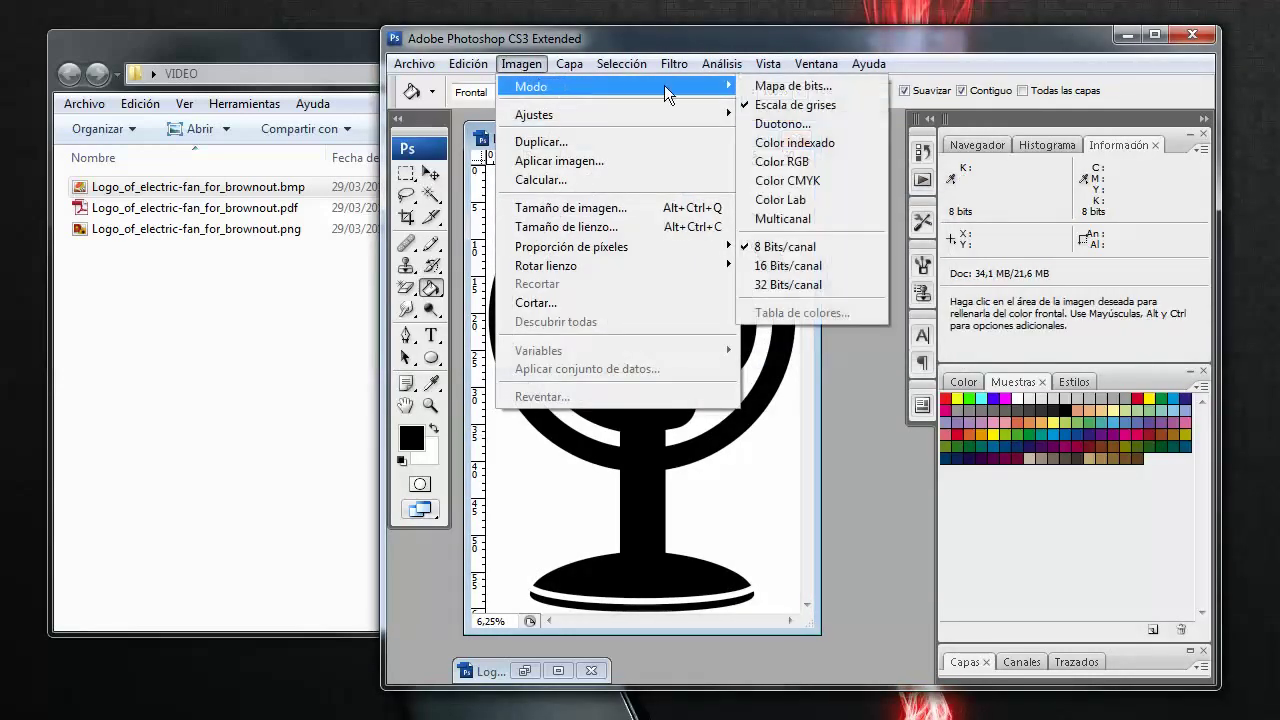
click(760, 88)
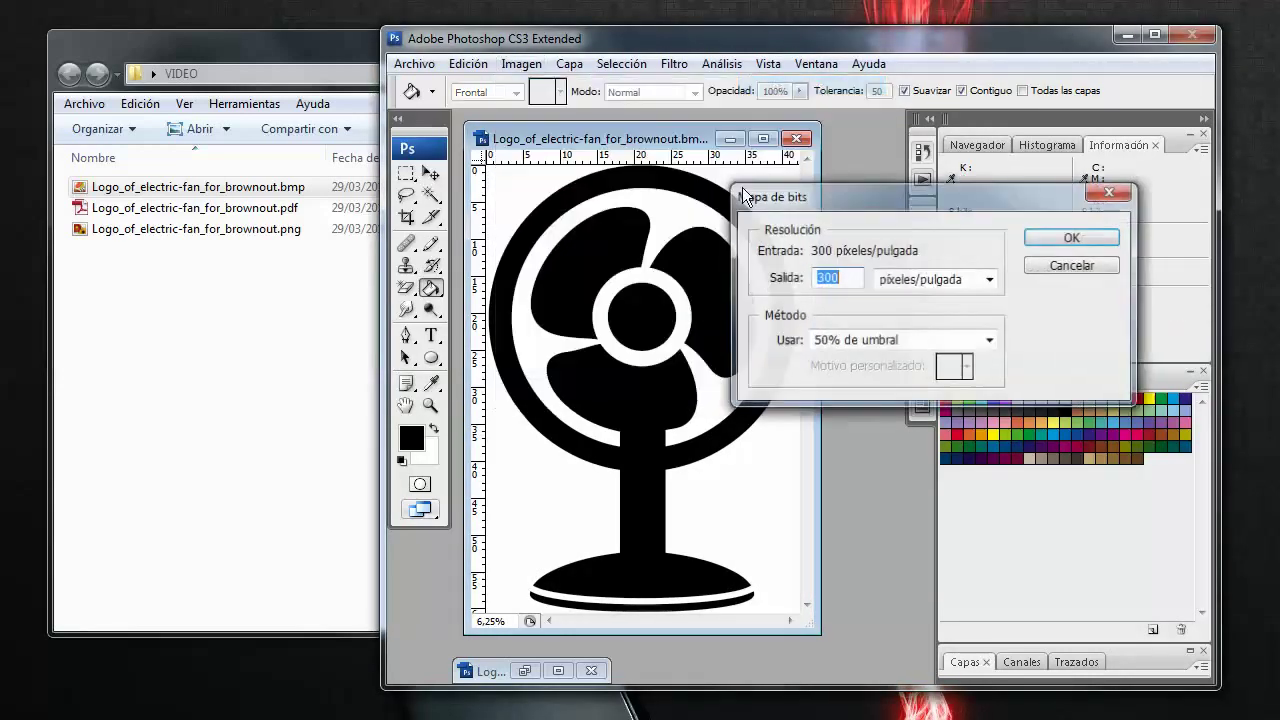
click(1060, 237)
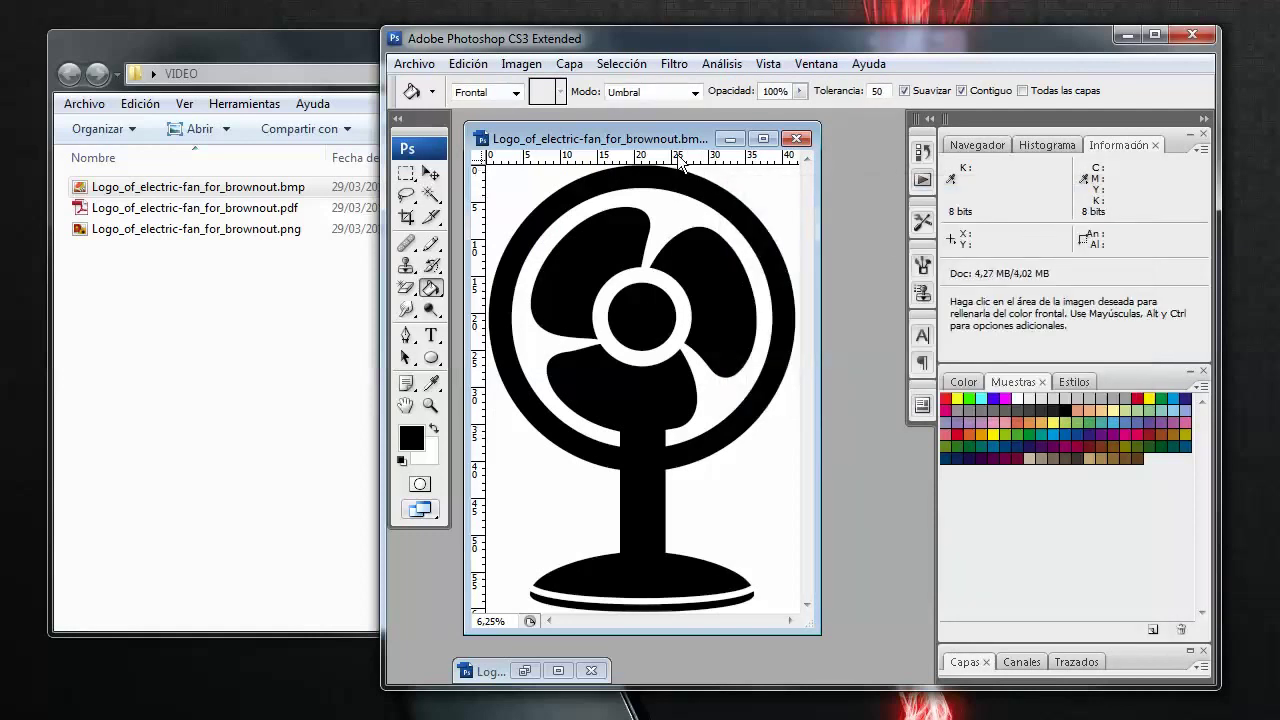
Save the bitmap-mode image in the VIDEO folder as eagle-logo in BMP format, with Windows file format and 1-bit depth.
click(414, 63)
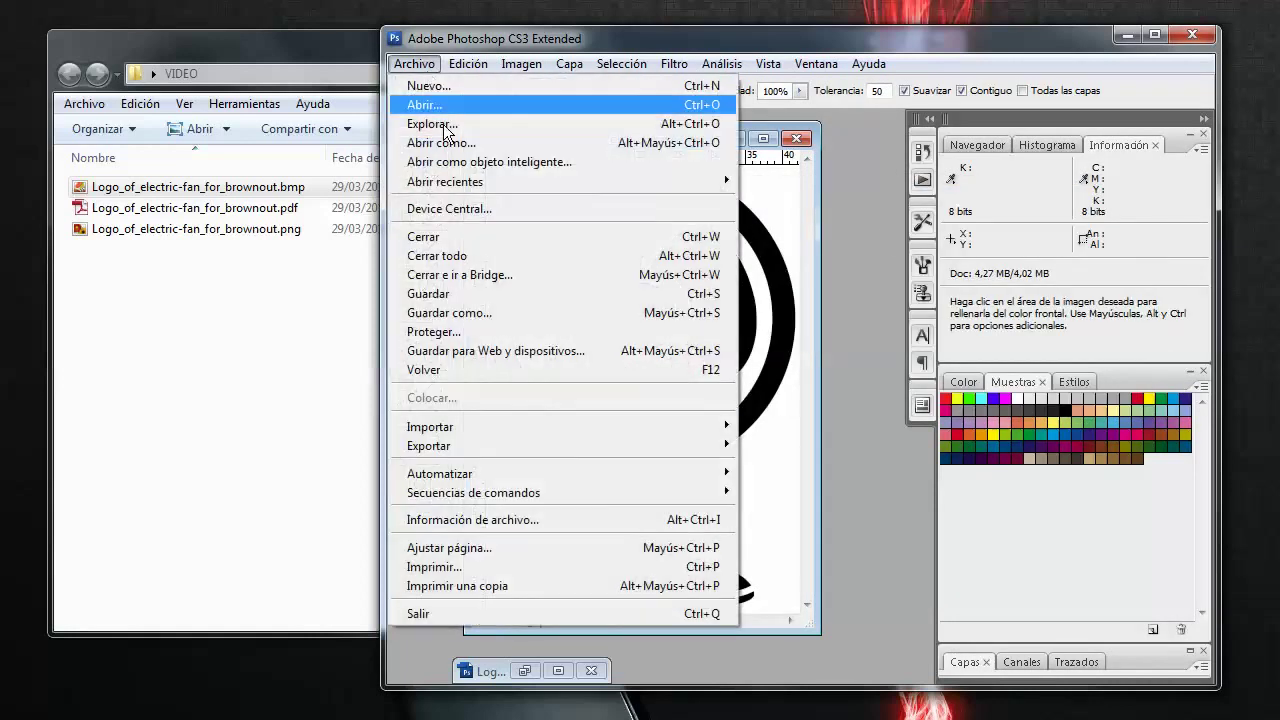
click(503, 312)
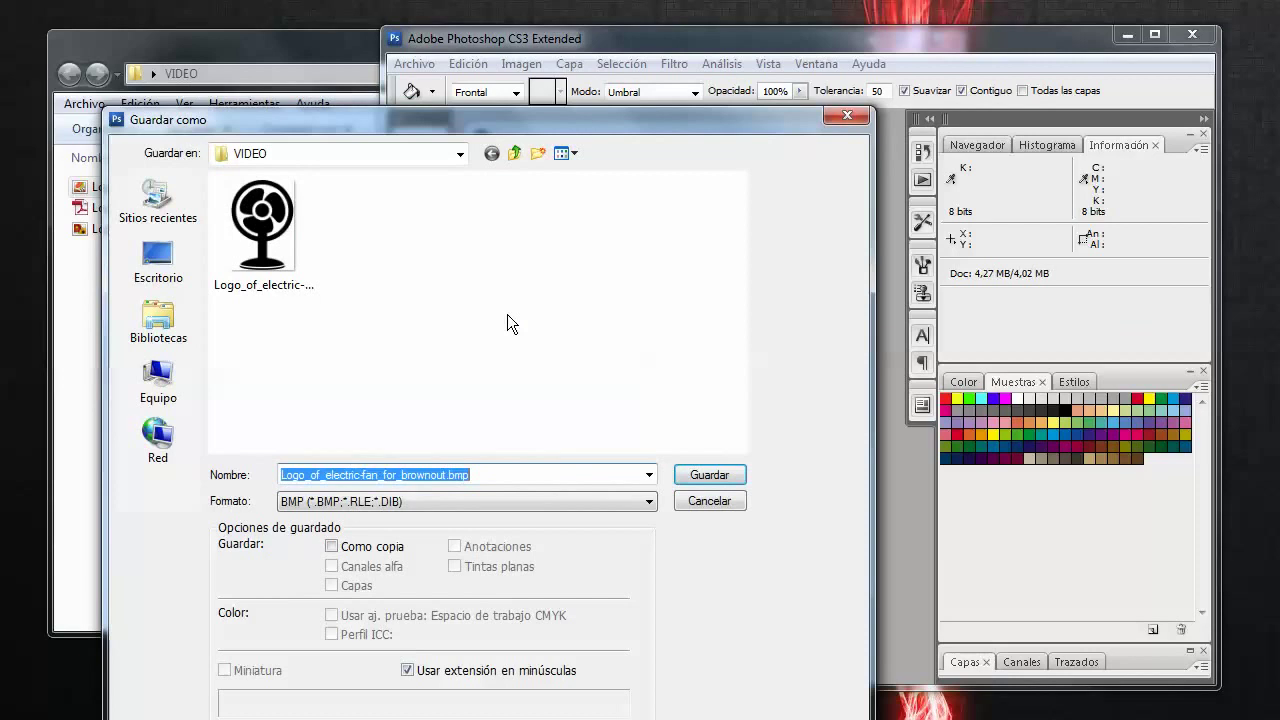
text(eagle-logo)
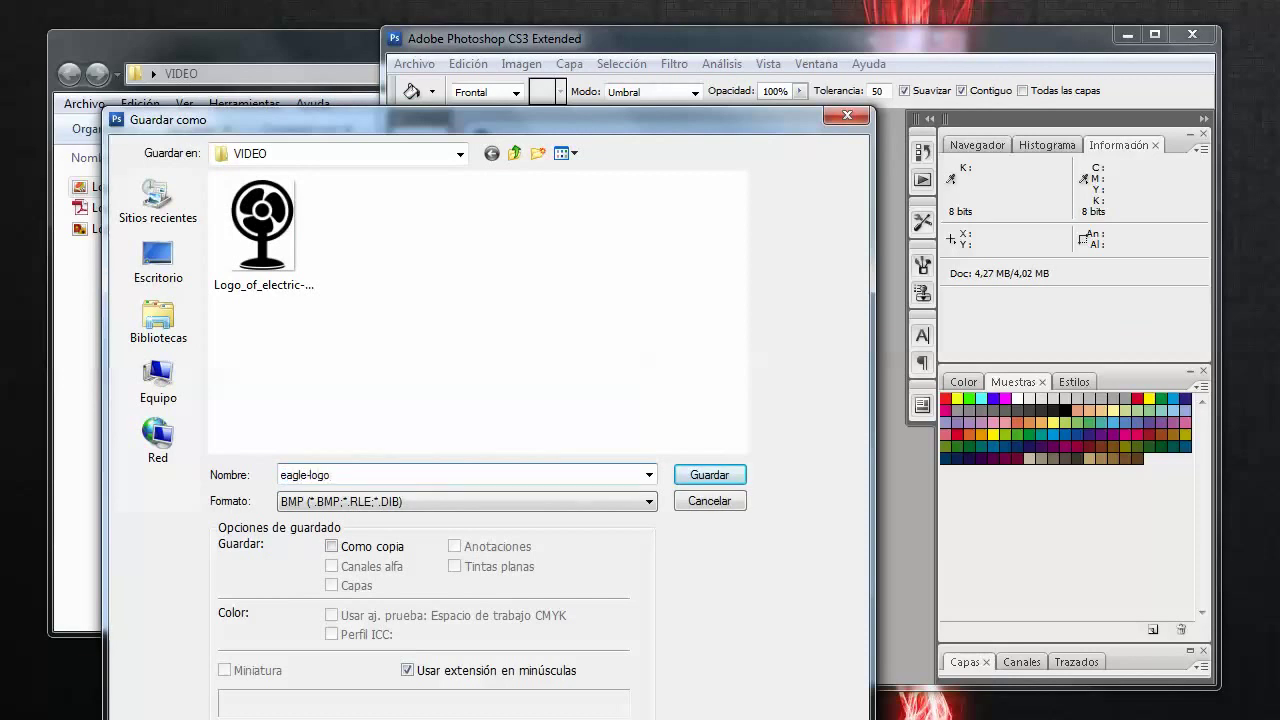
key(Return)
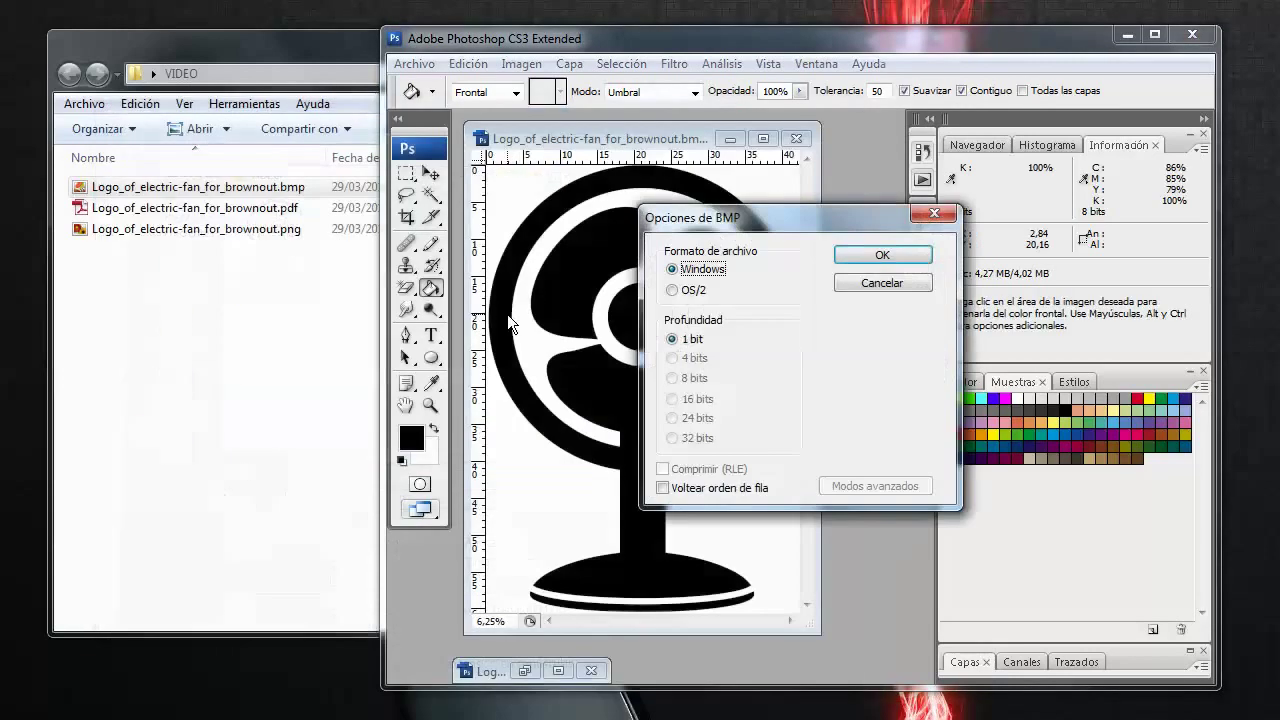
click(851, 257)
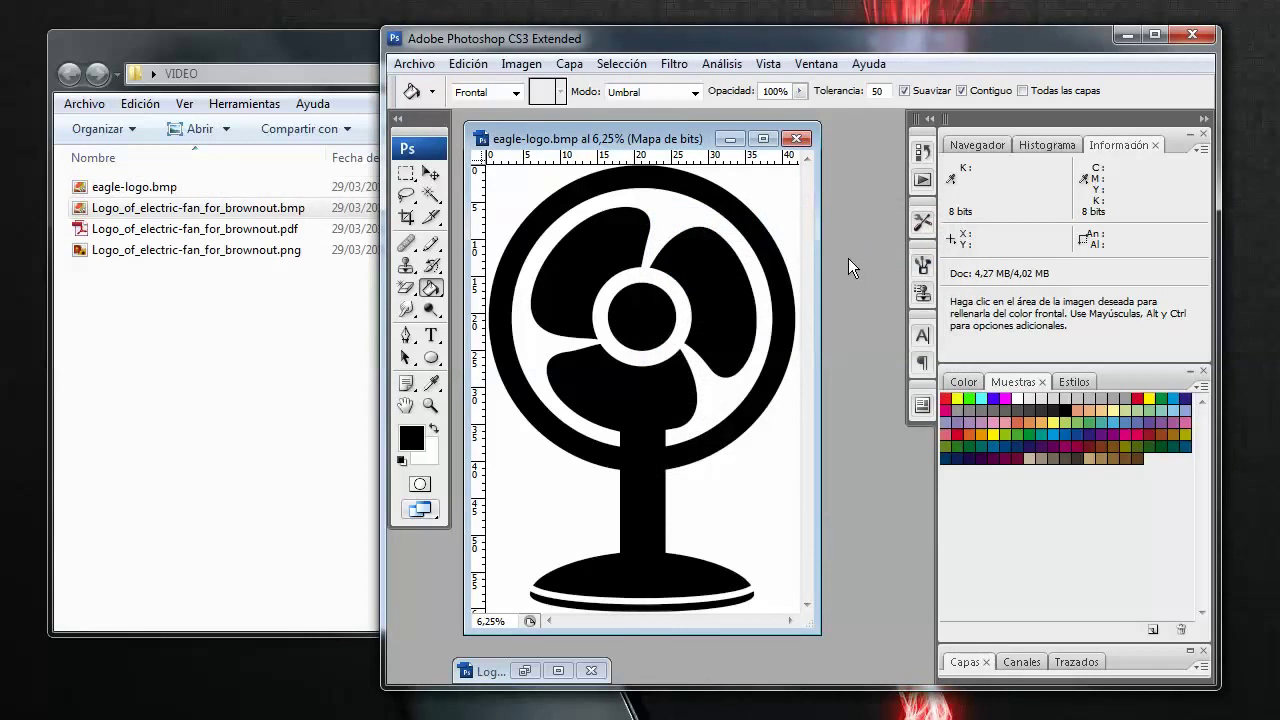
Switch to the EAGLE Control Panel and open the ,giltesa_logos.lbr library from the ,giltesa folder, clearing other windows out of the way.
click(1122, 37)
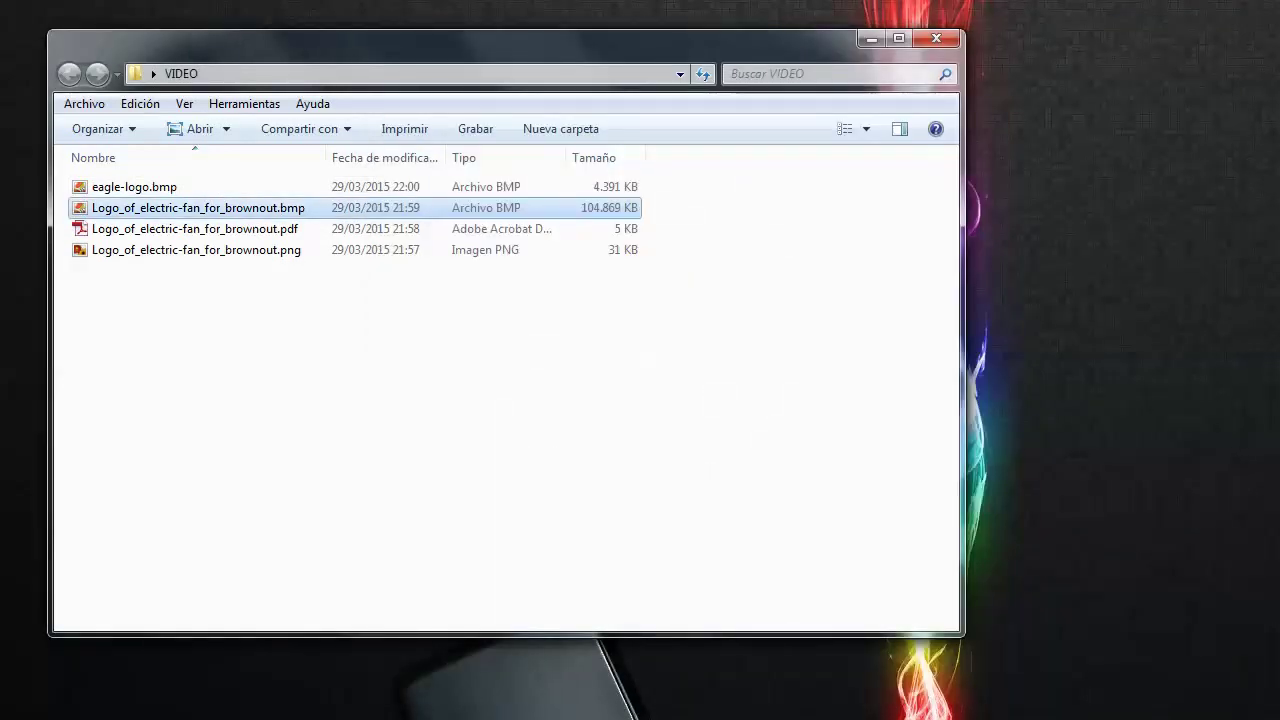
key(alt+Tab)
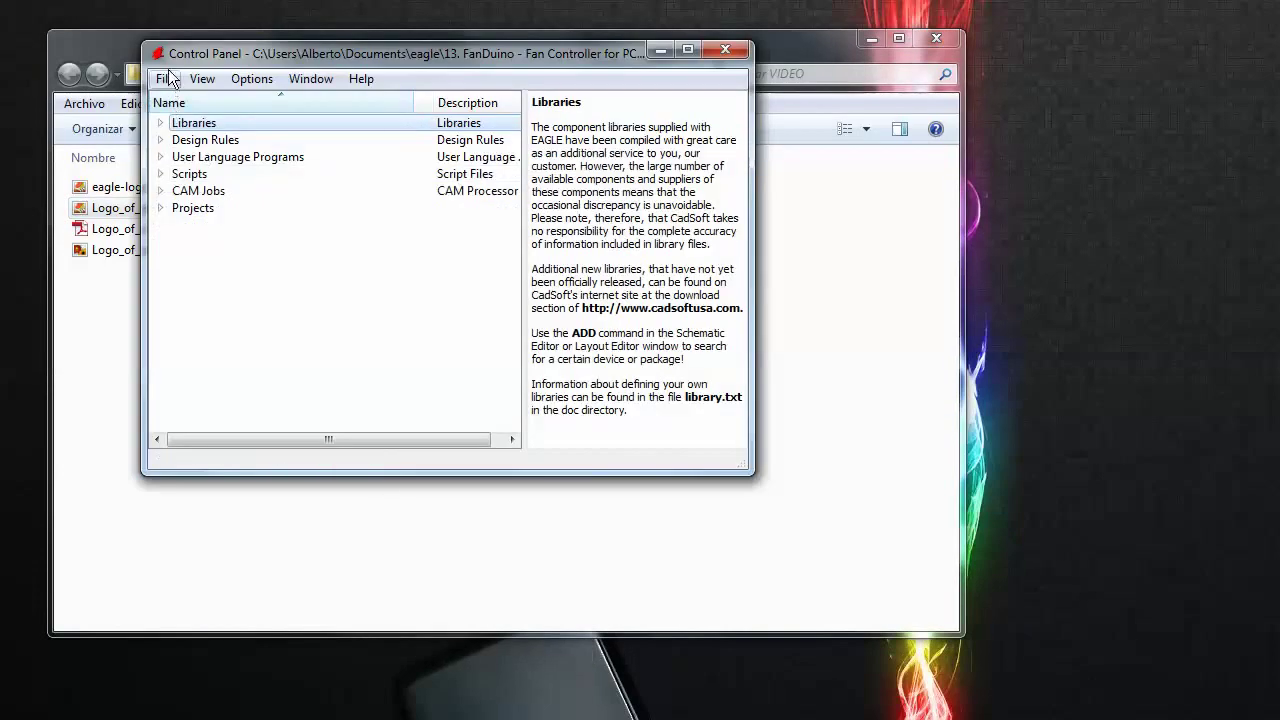
click(166, 78)
mouse_move(202, 78)
key(alt+Tab)
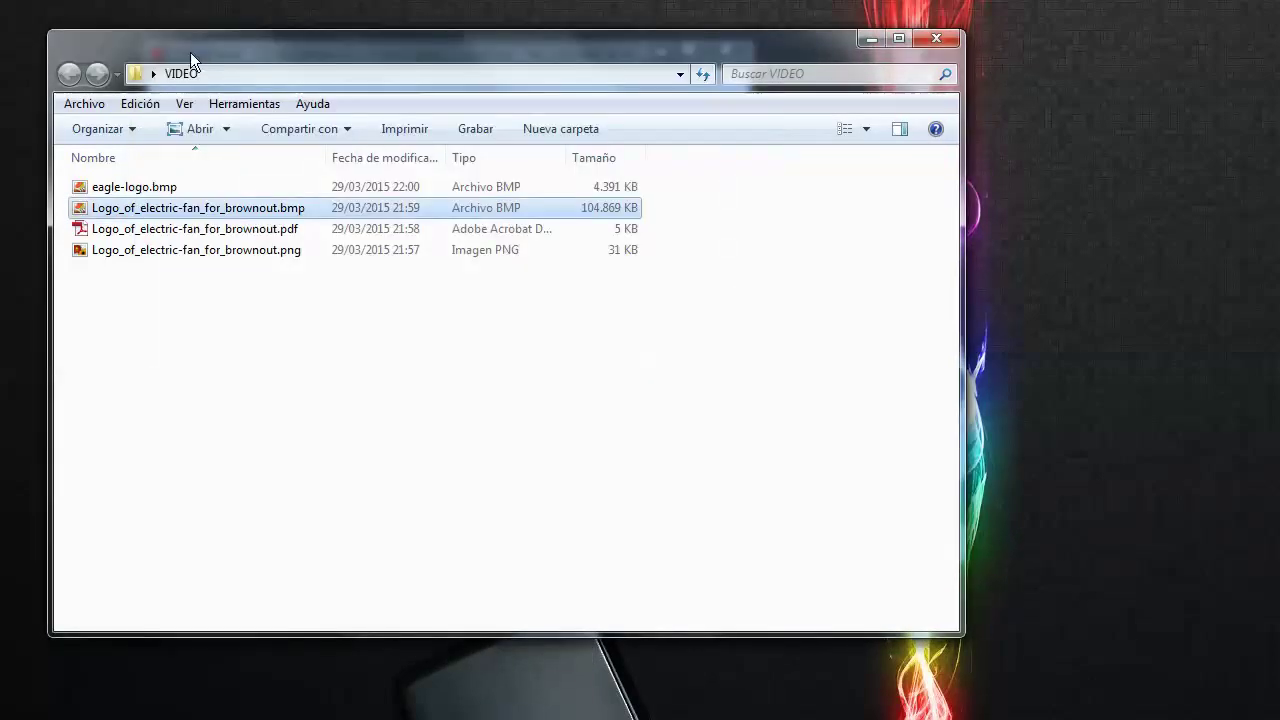
click(871, 38)
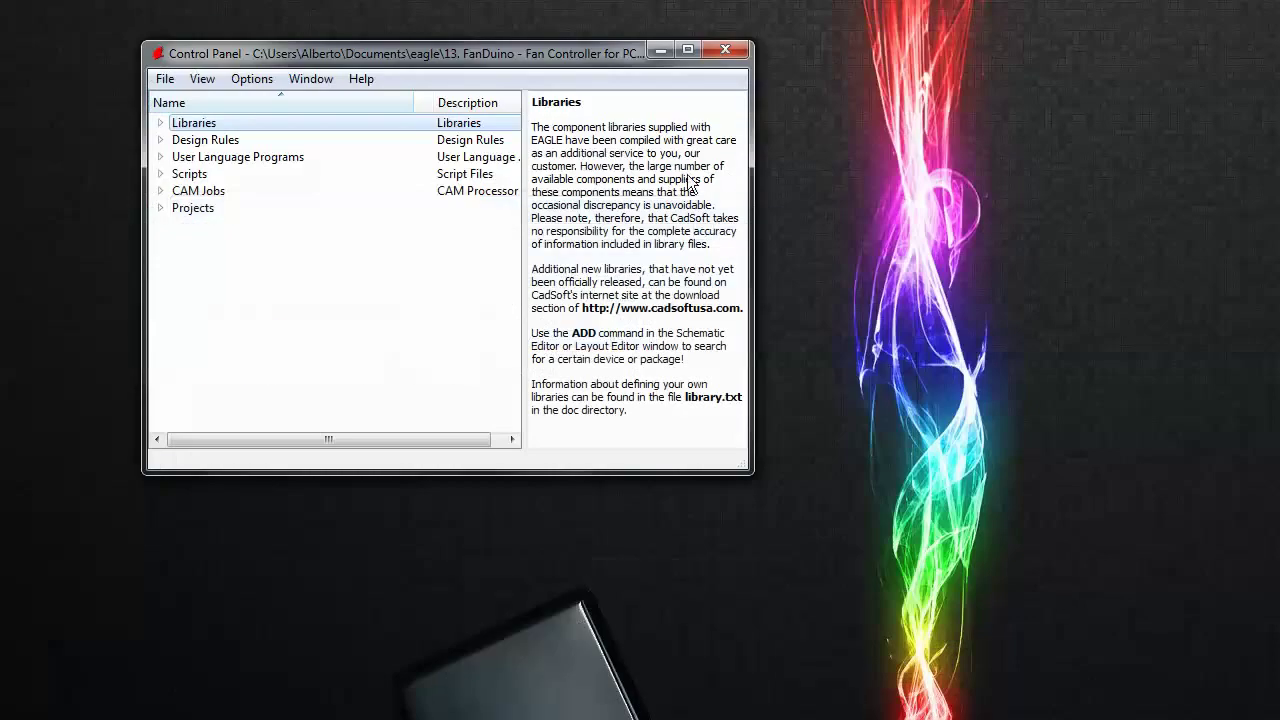
click(160, 122)
double_click(199, 142)
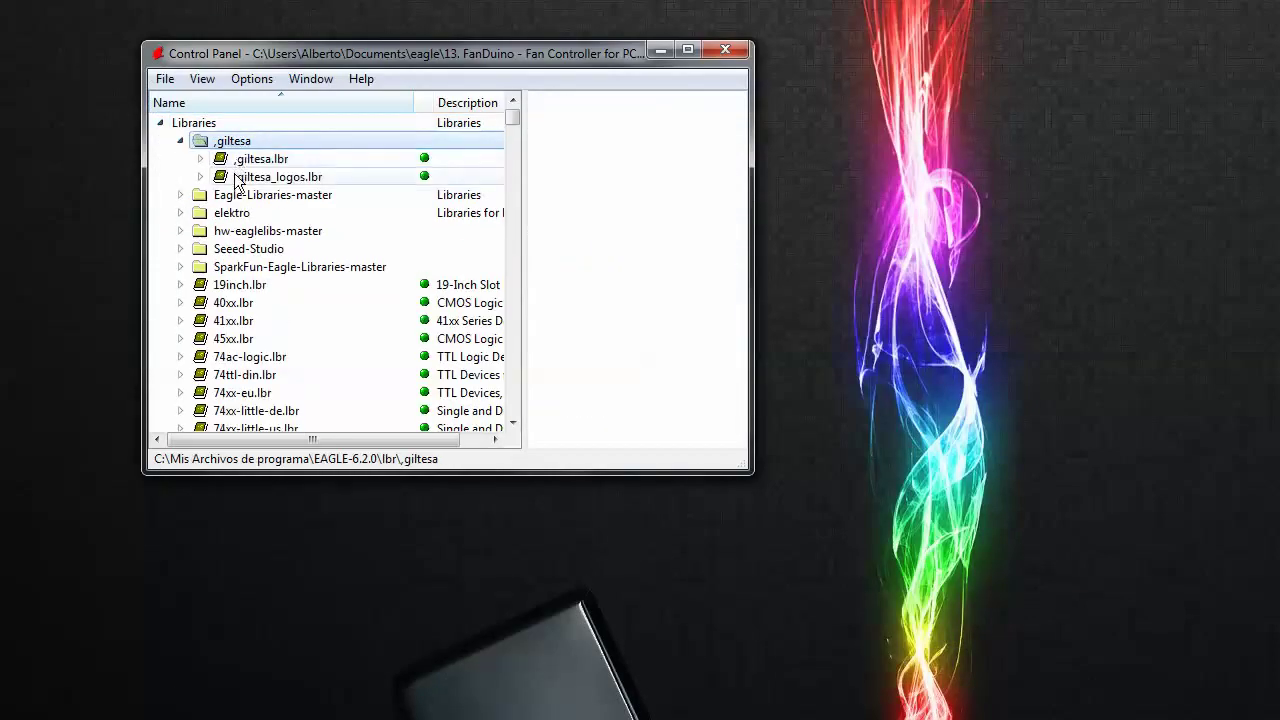
click(237, 178)
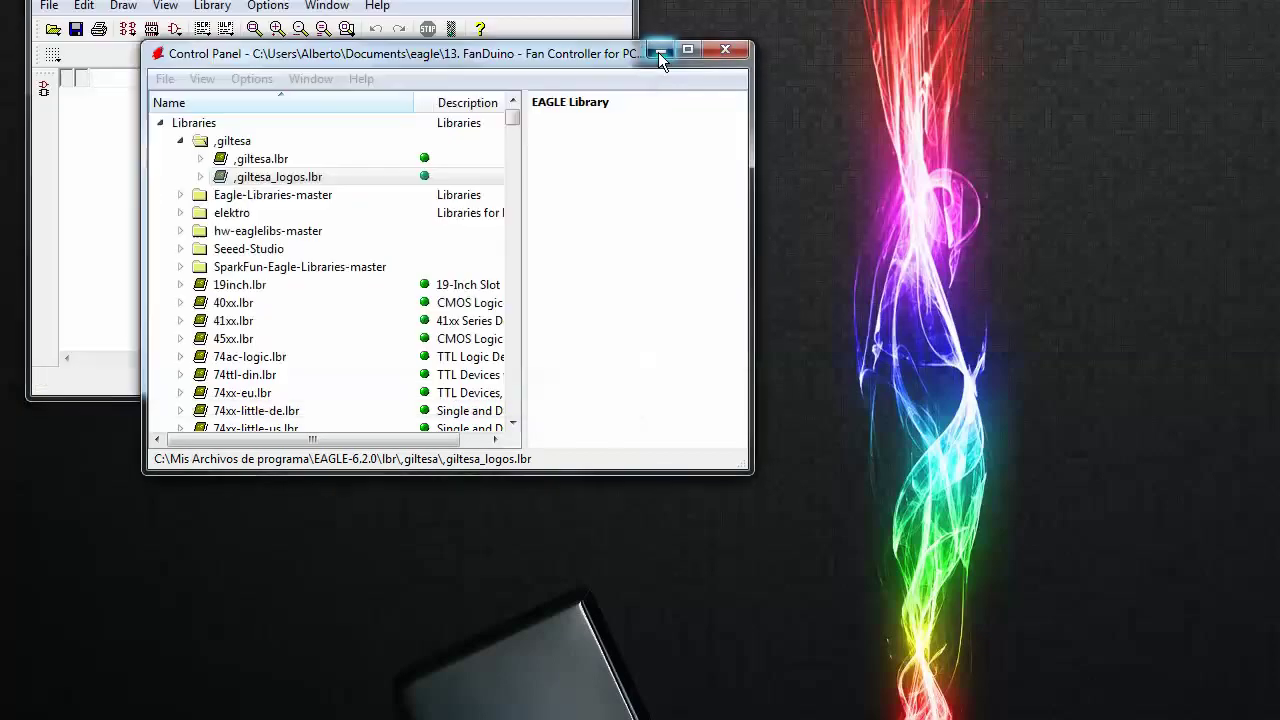
click(658, 52)
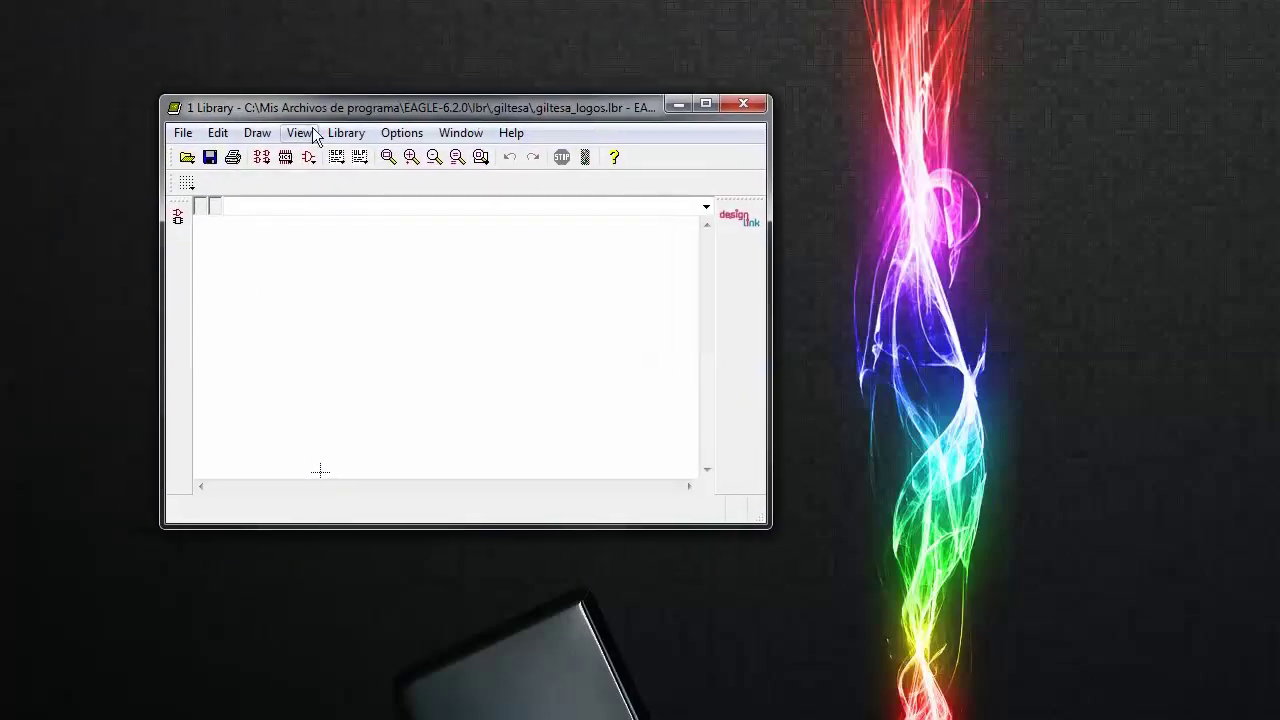
Create a new package named LOGO-TEST in the library and enlarge the editor window.
click(285, 157)
click(240, 252)
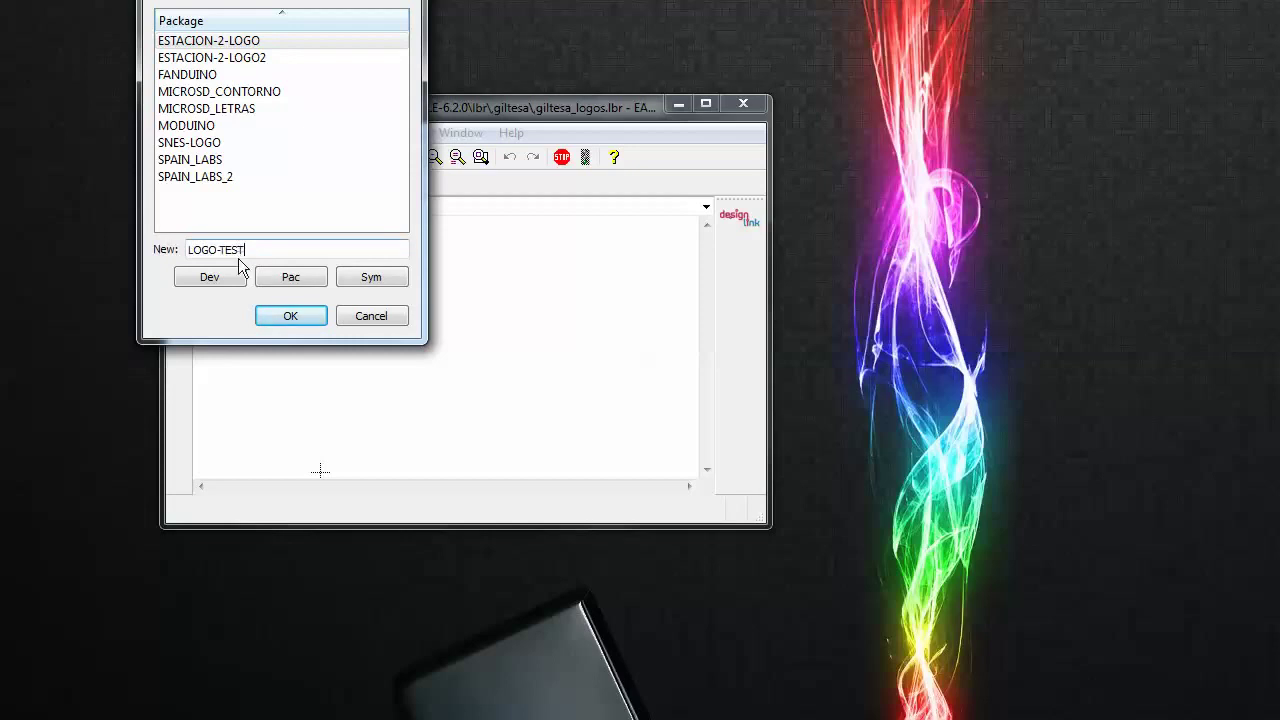
key(Return)
click(228, 302)
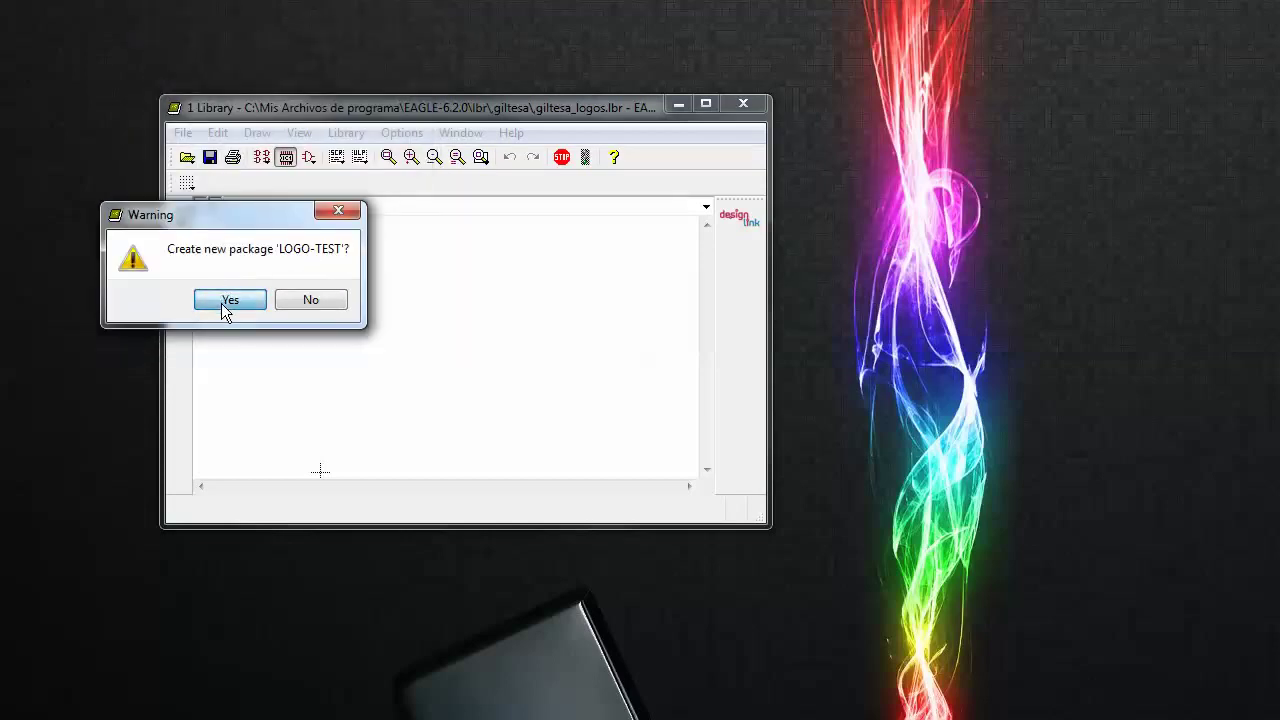
drag(418, 111, 304, 47)
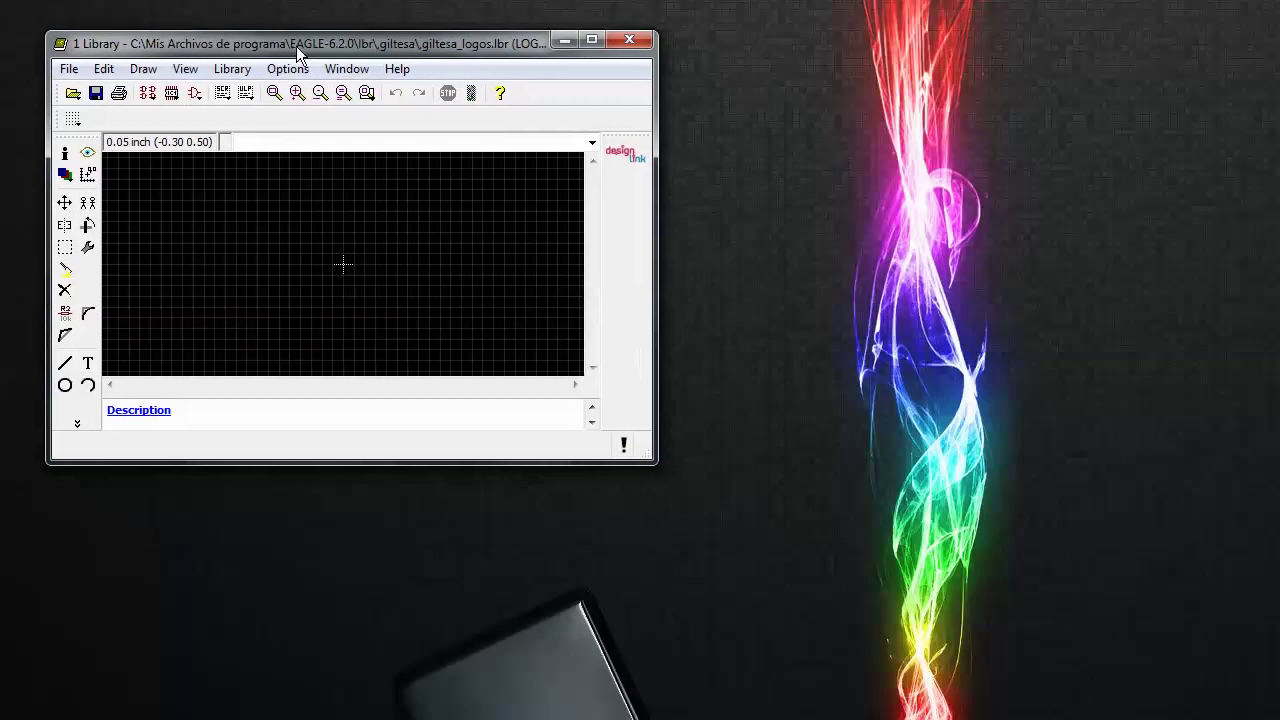
drag(645, 451, 1182, 689)
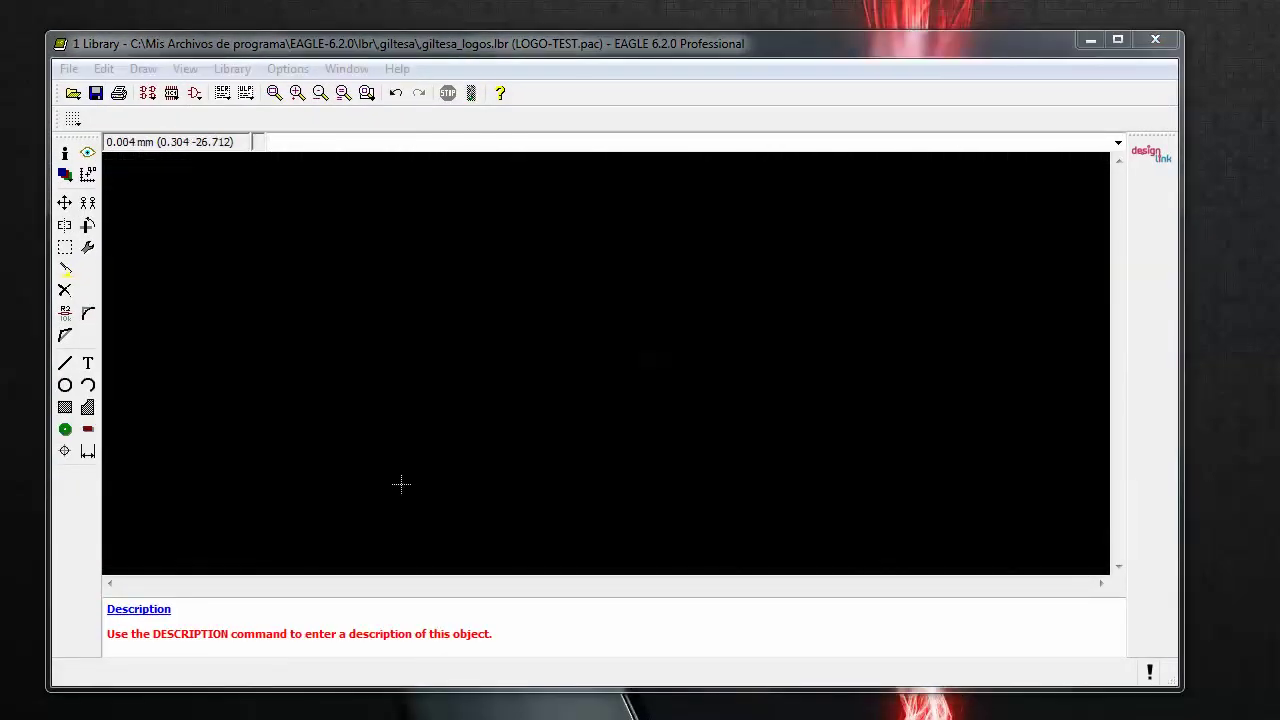
Run the import-bmp.ulp user language program and accept its introduction.
click(247, 95)
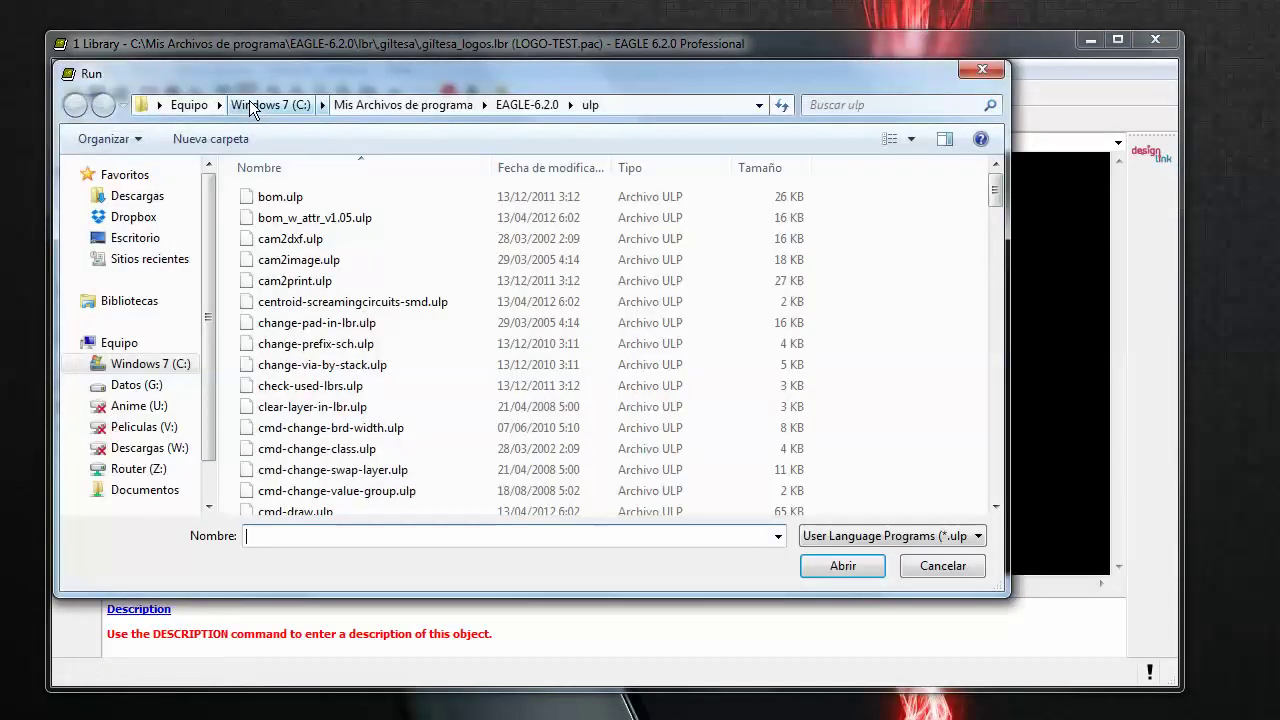
text(im)
key(Down)
key(Down)
key(Down)
key(Down)
key(Down)
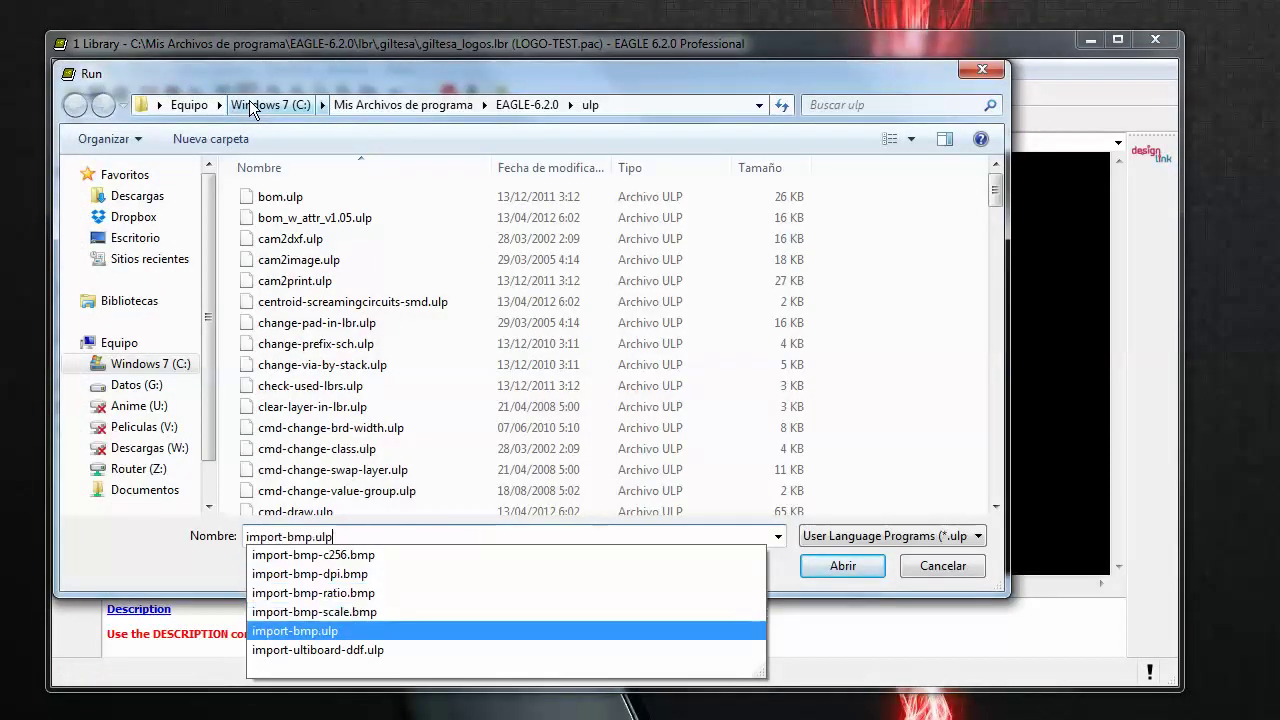
key(Return)
key(Return)
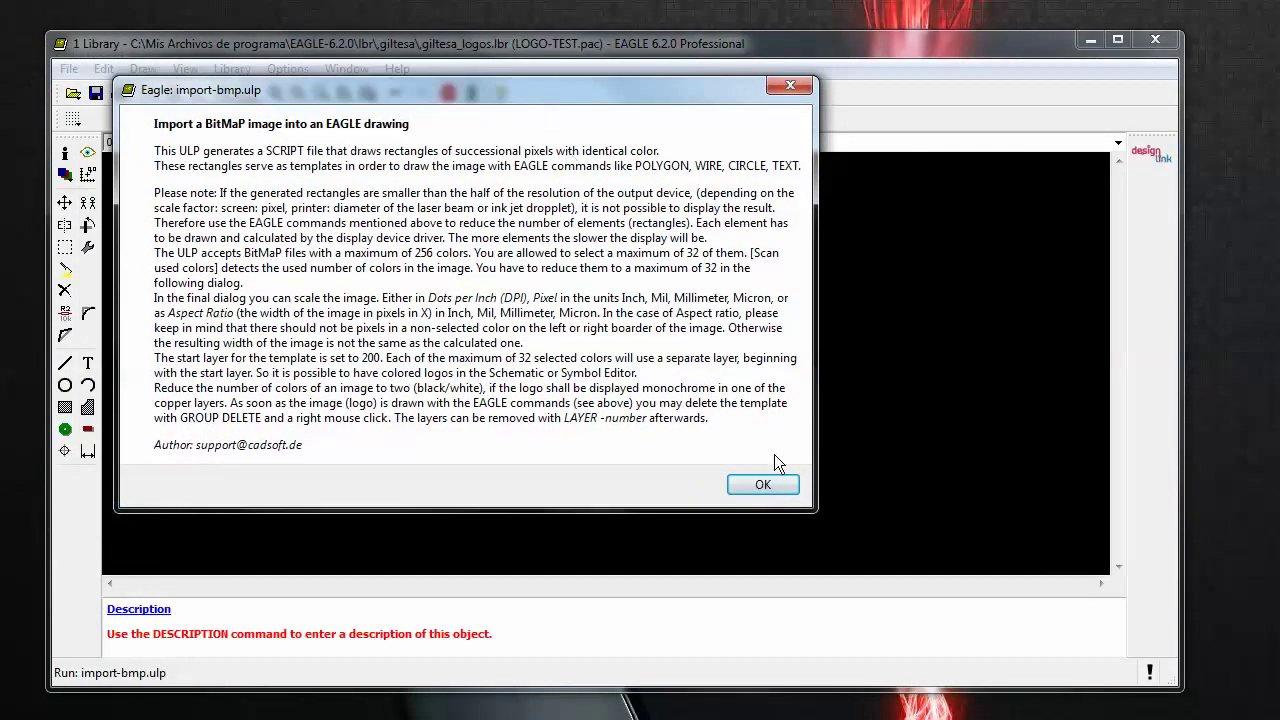
click(765, 487)
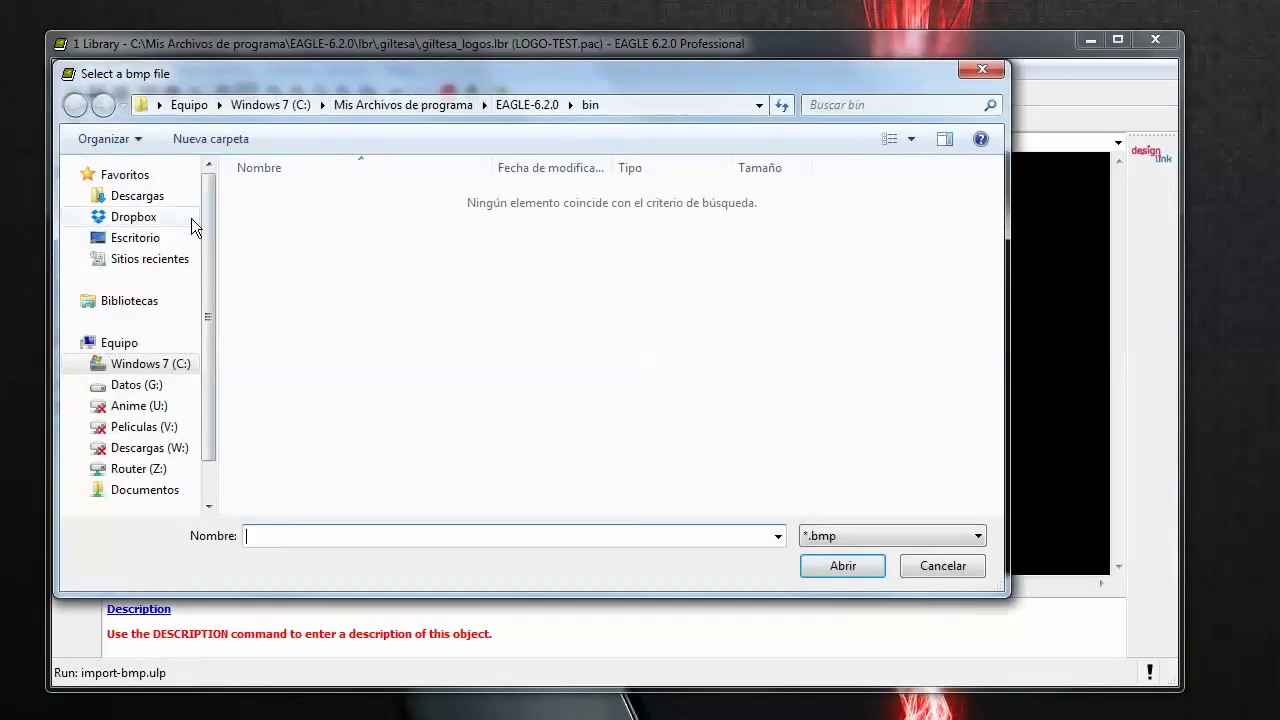
Load eagle-logo.bmp from the VIDEO folder on the desktop and accept black as the colour to import.
click(152, 248)
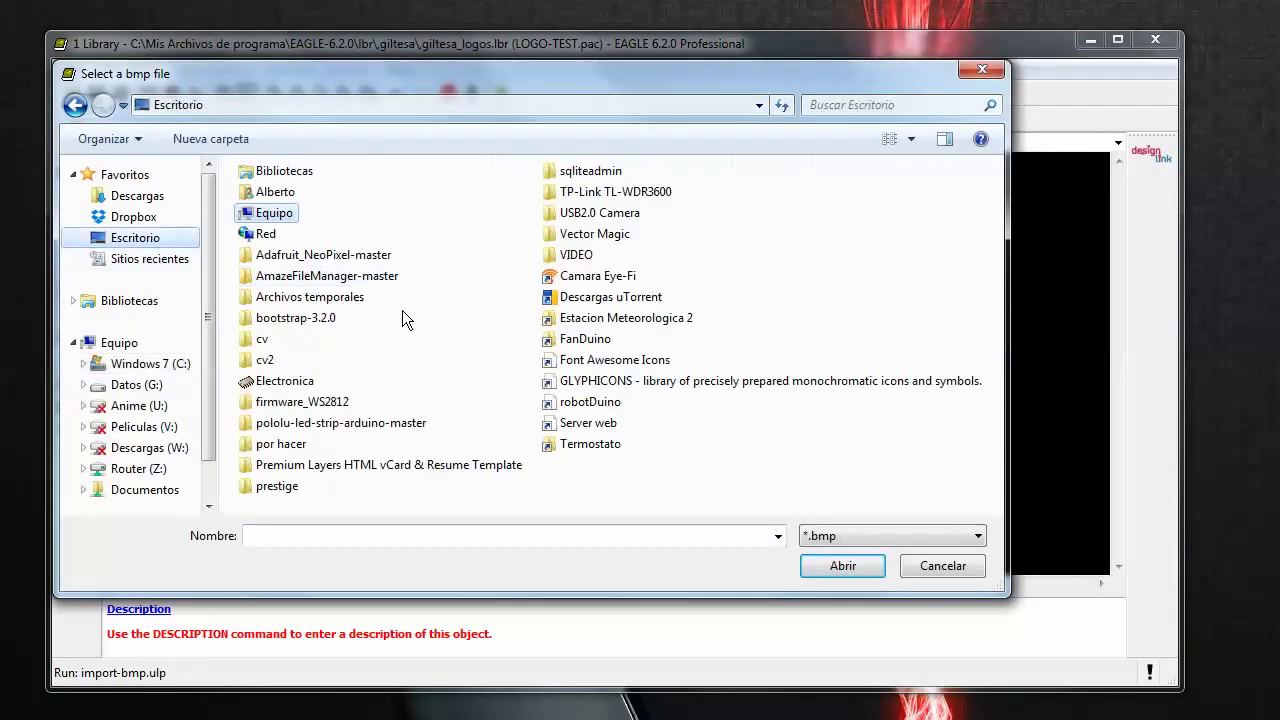
double_click(585, 259)
click(305, 213)
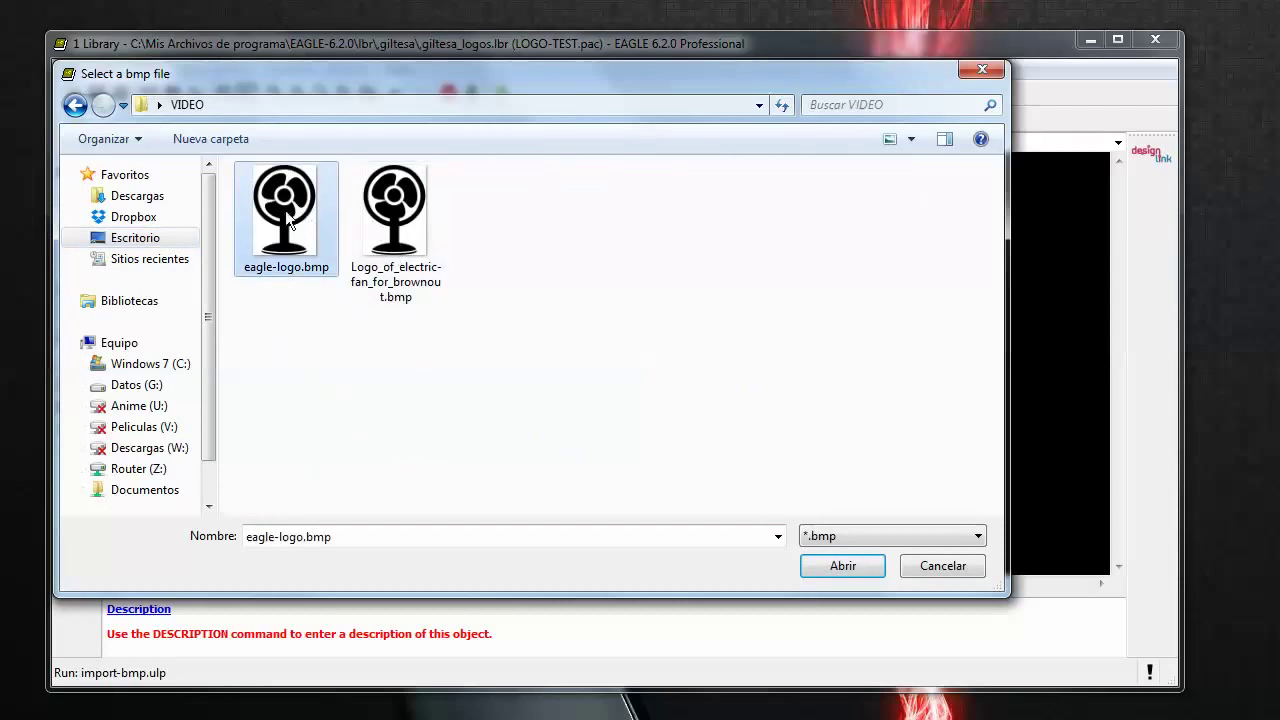
double_click(285, 210)
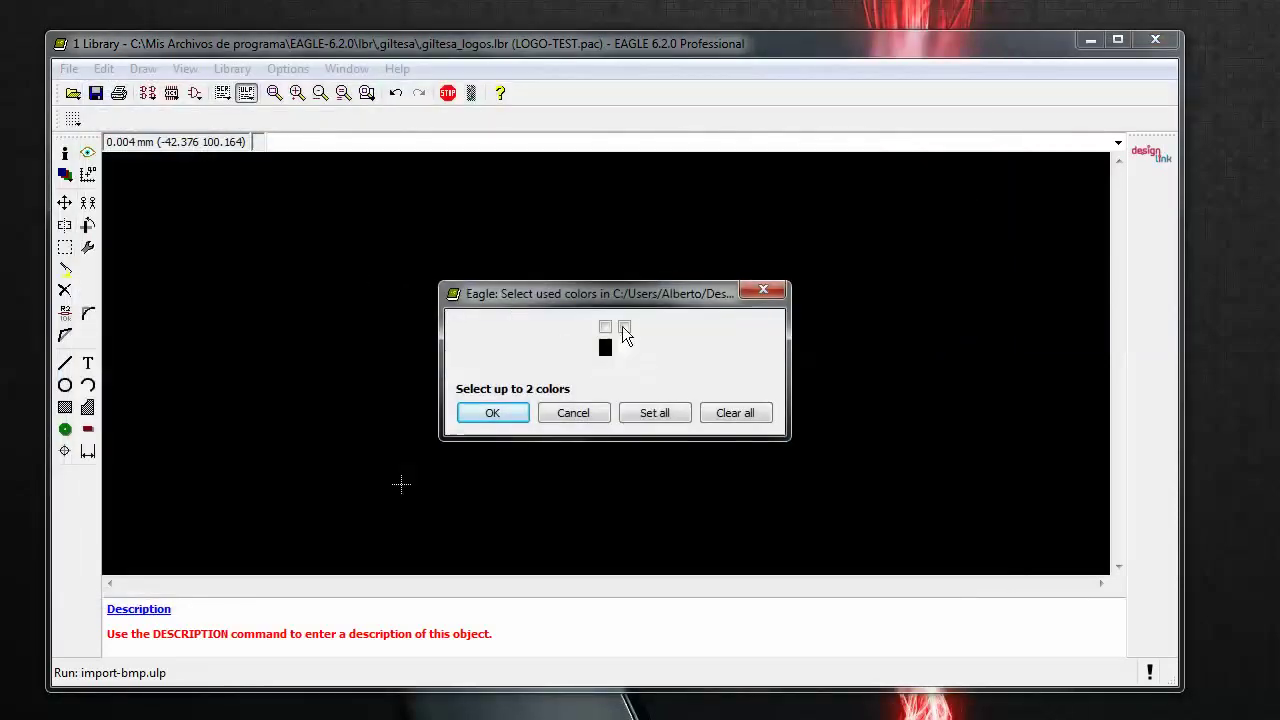
click(512, 420)
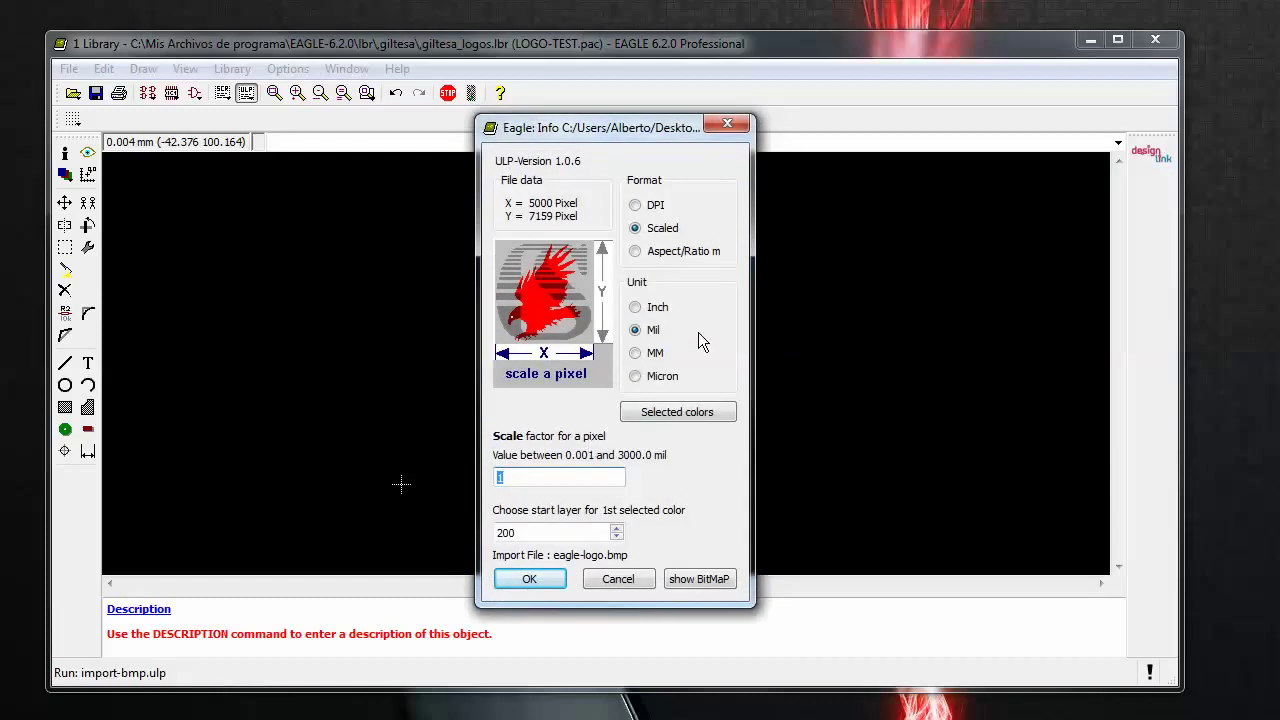
Set the import unit to MM and the start layer for the first selected colour to 21.
click(635, 354)
drag(573, 528, 437, 528)
text(21)
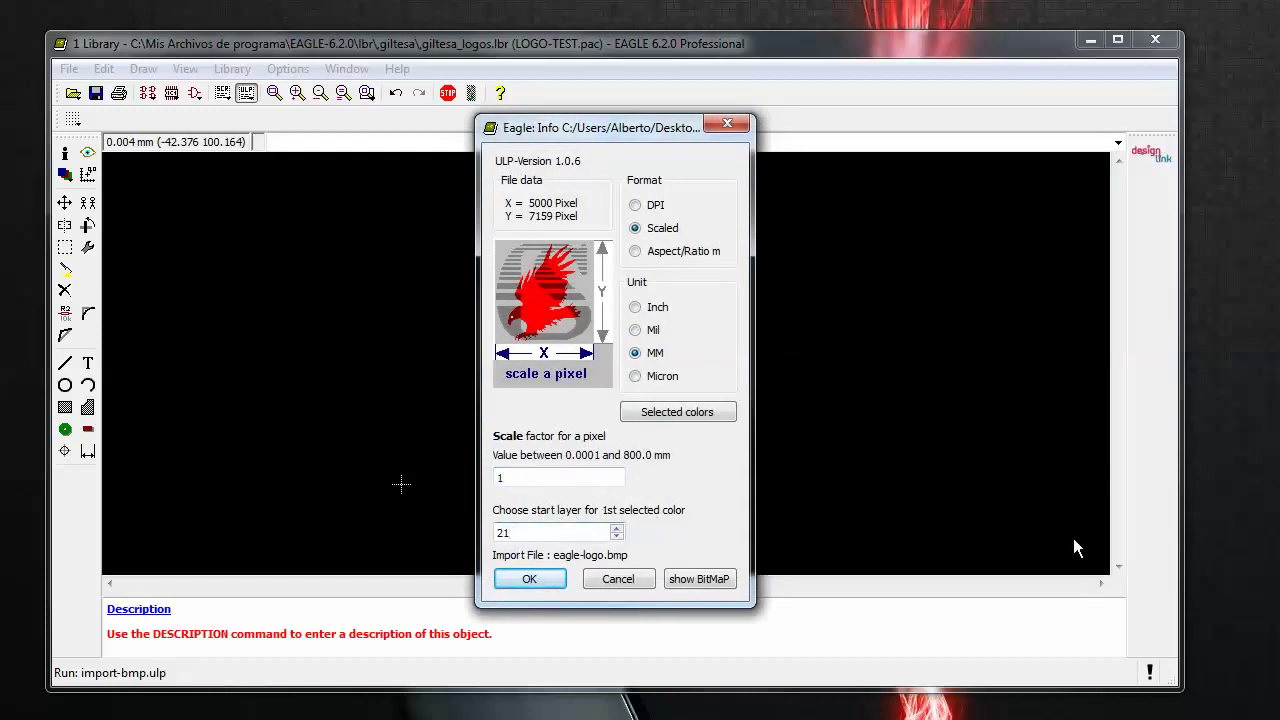
Calculate 15 divided by 5000 in the calculator and set the scale factor for a pixel to 0.003 mm.
key(XF86Calculator)
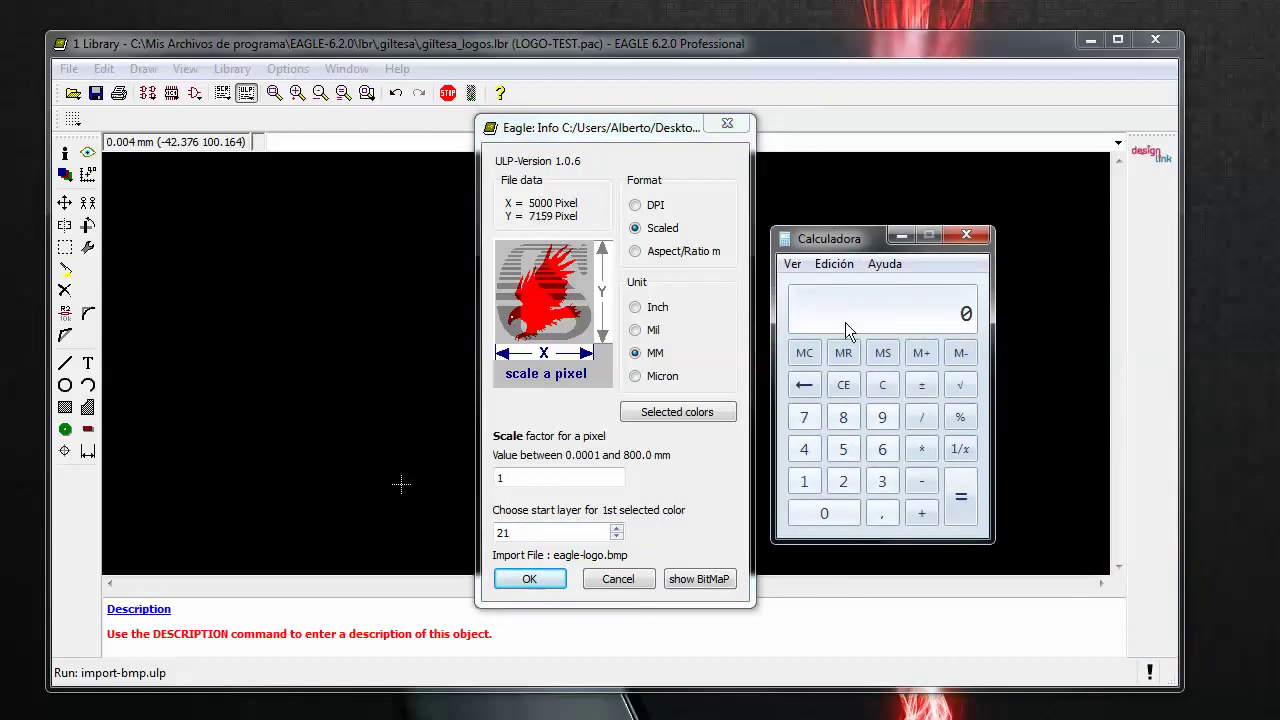
text(15)
key(slash)
text(5000)
key(Return)
double_click(500, 478)
text(0.003)
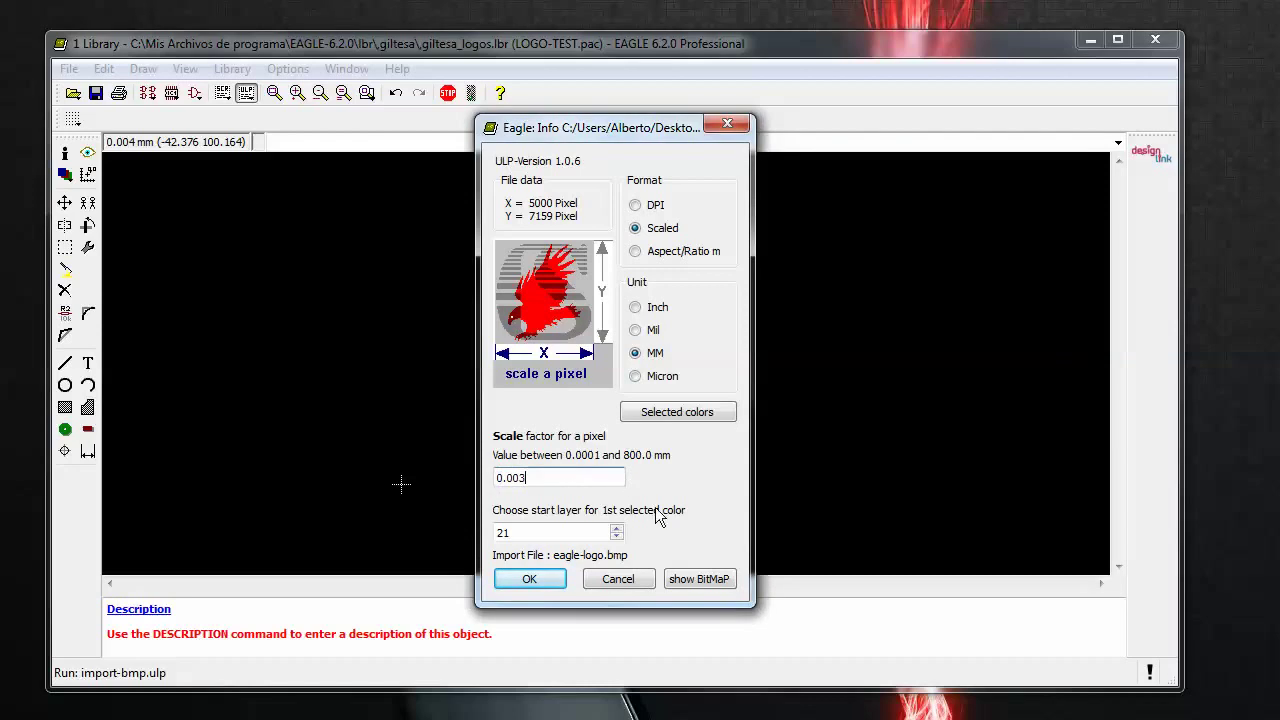
Generate the import script, look through its RECT commands and run it to draw the logo.
click(541, 583)
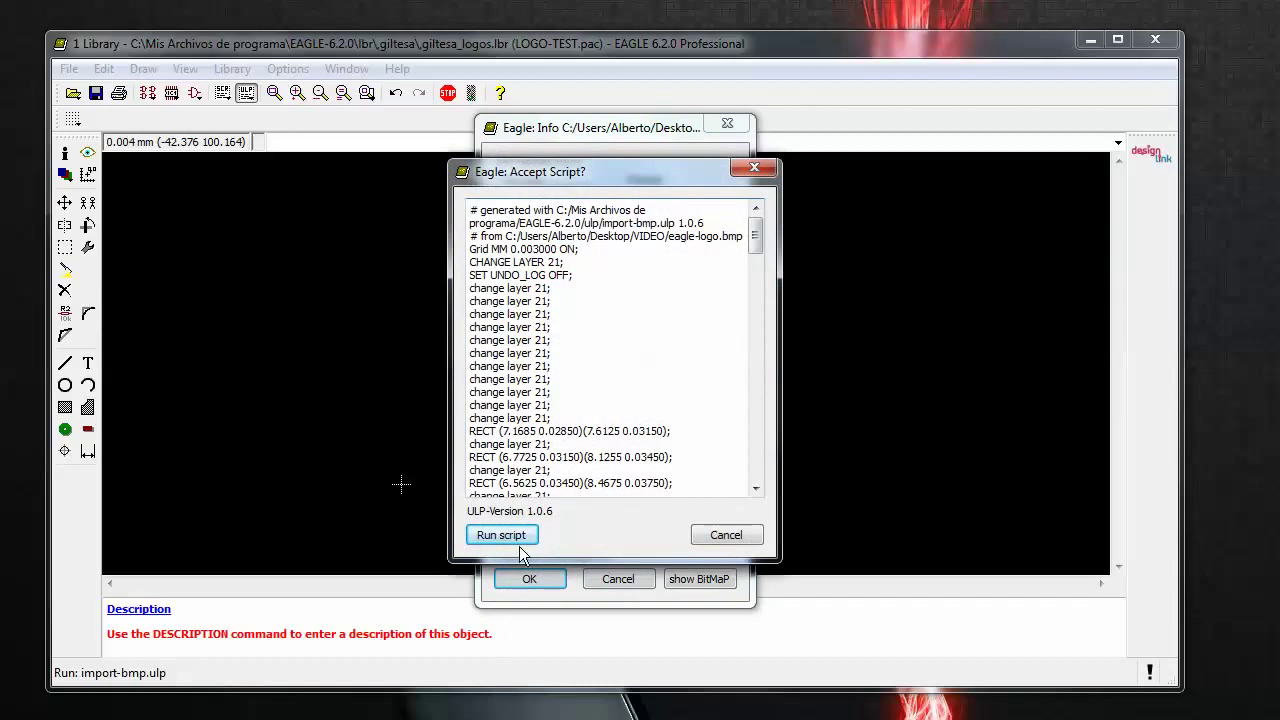
drag(756, 228, 757, 368)
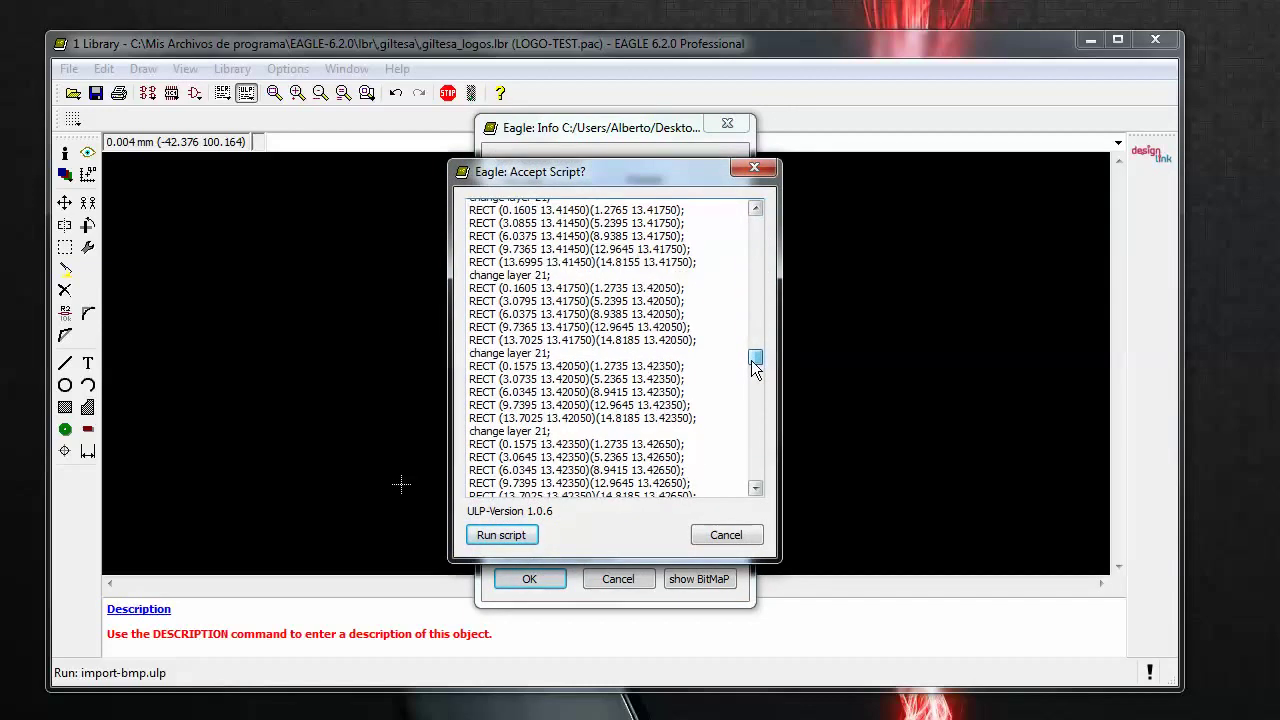
click(495, 536)
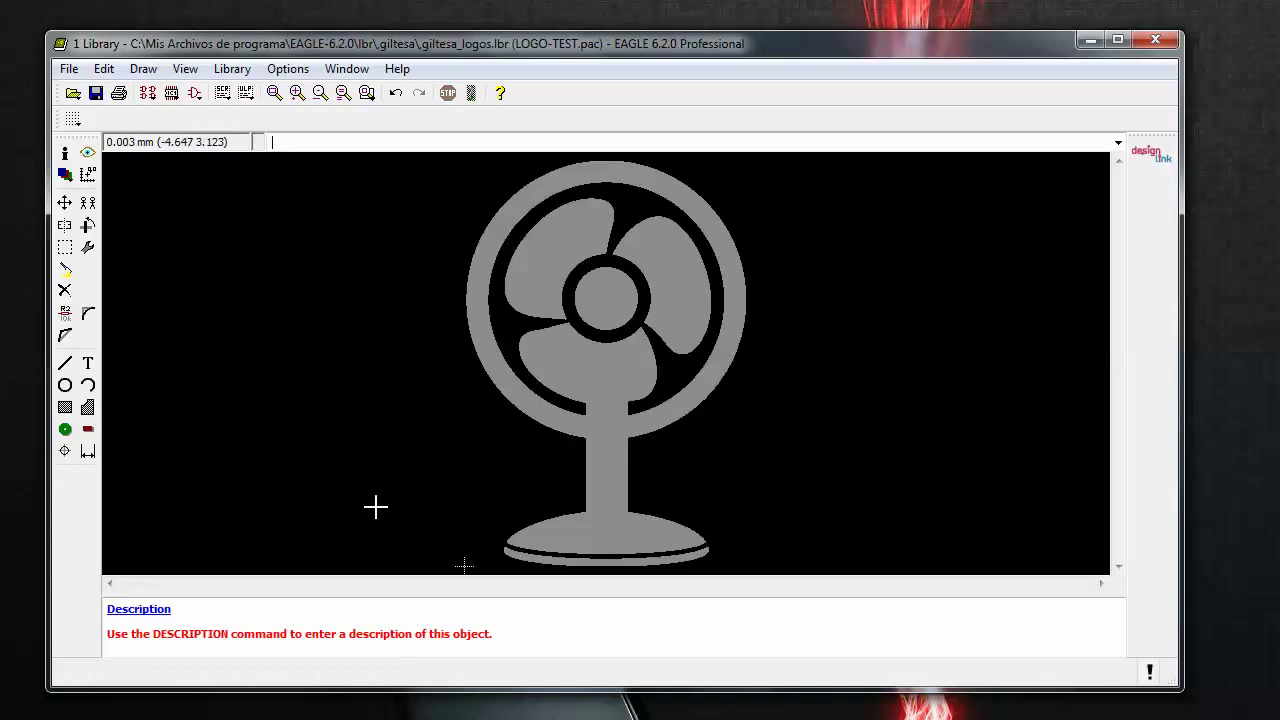
Delete the imported file-path text beside the package origin below the fan logo.
scroll(477, 437, down, 2)
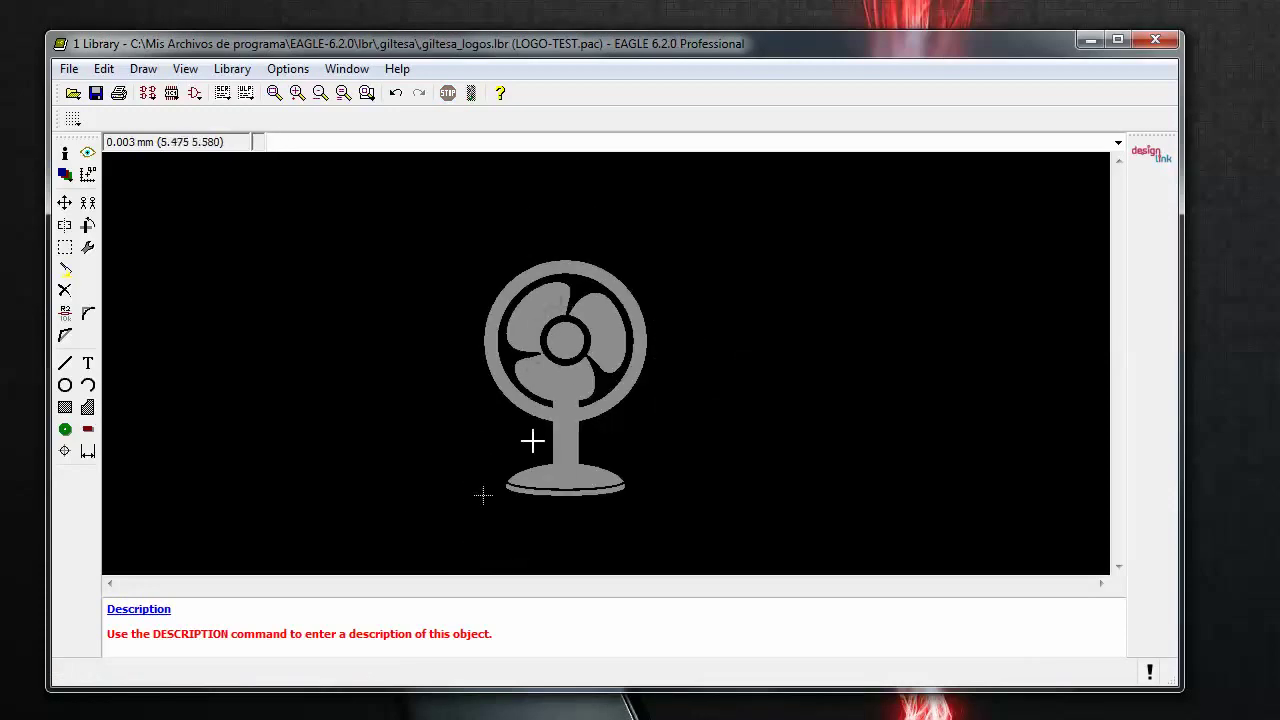
scroll(485, 505, up, 4)
scroll(500, 490, up, 5)
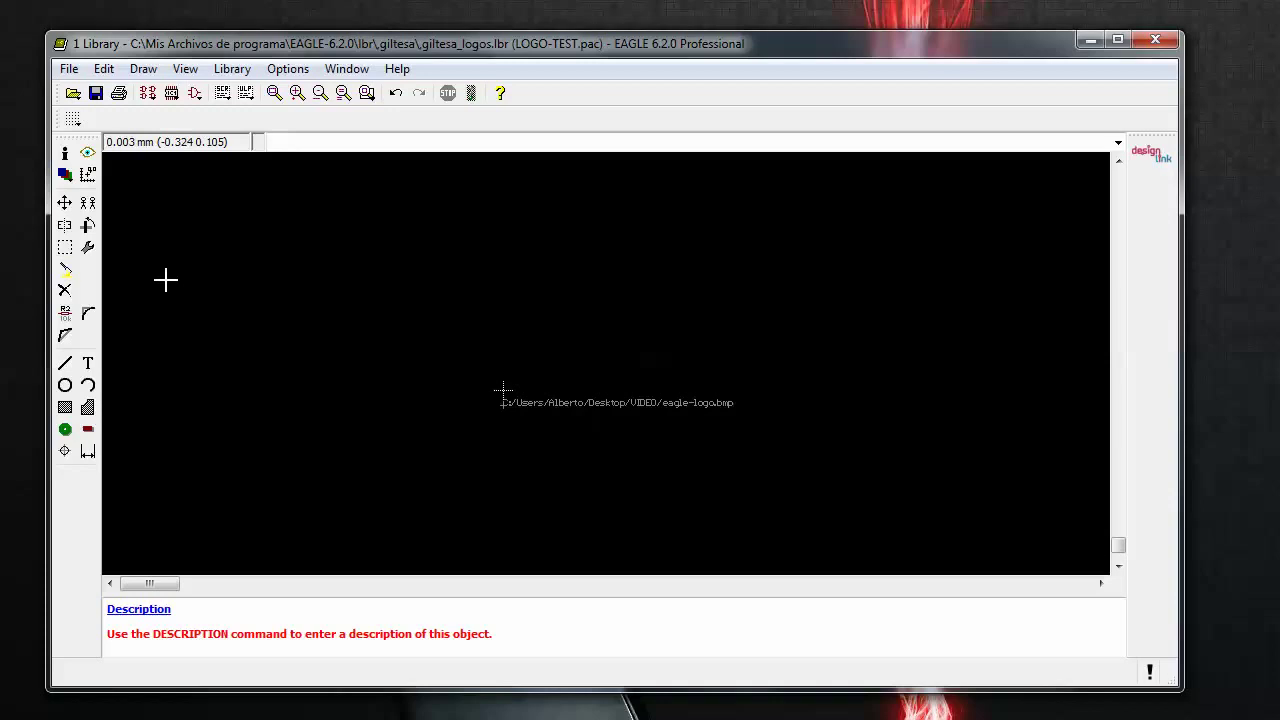
click(64, 290)
click(518, 400)
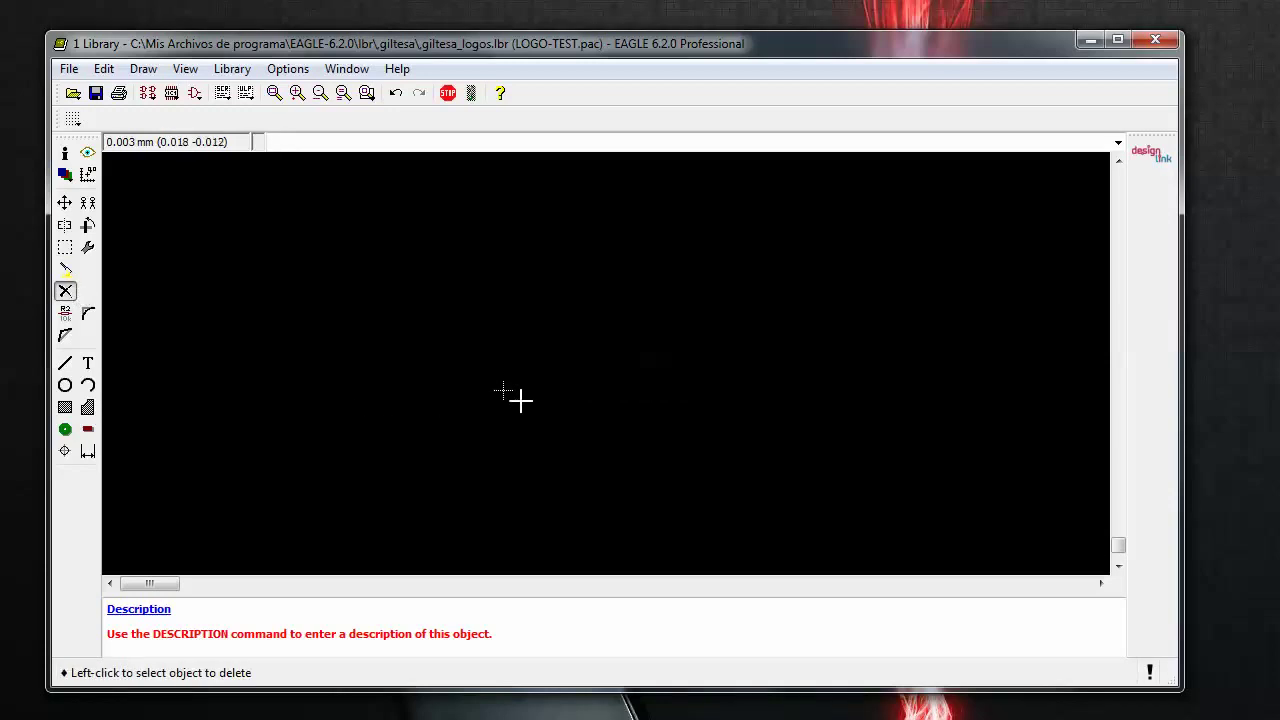
scroll(334, 494, down, 5)
scroll(374, 494, down, 4)
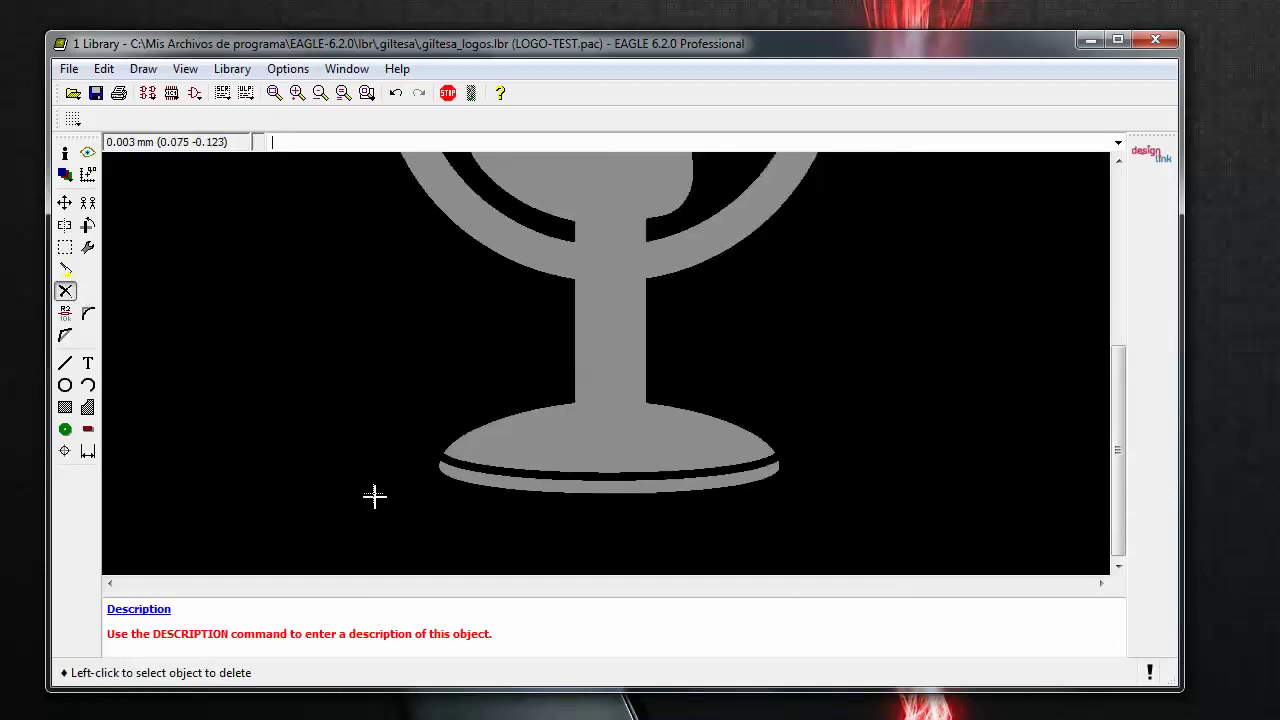
scroll(631, 543, up, 1)
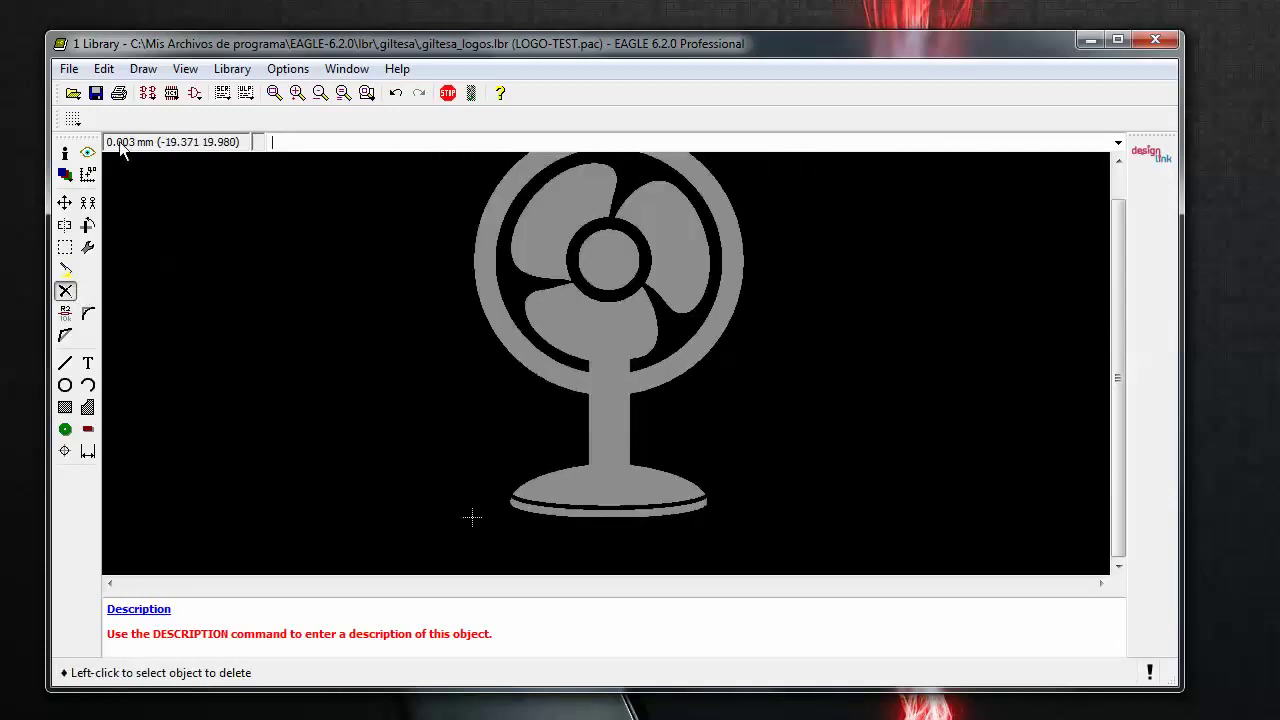
Save the library and copy the package name LOGO-TEST, leaving the package name as it is.
click(96, 93)
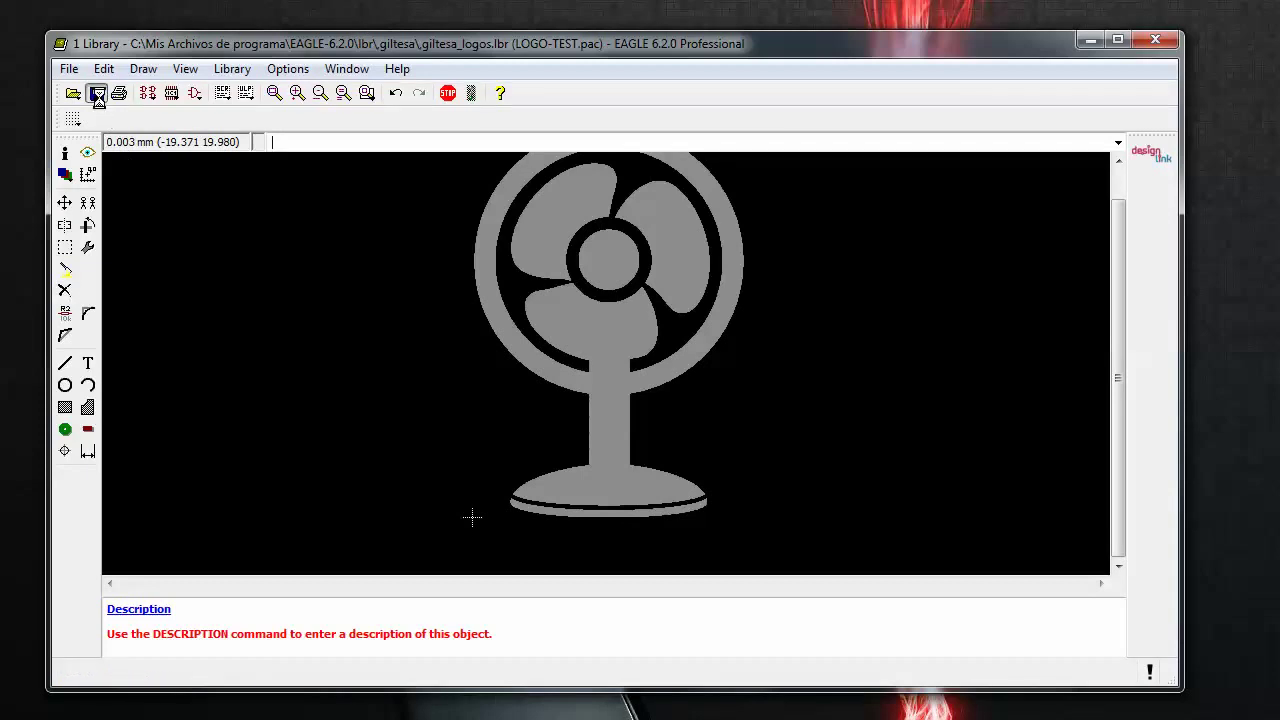
click(214, 72)
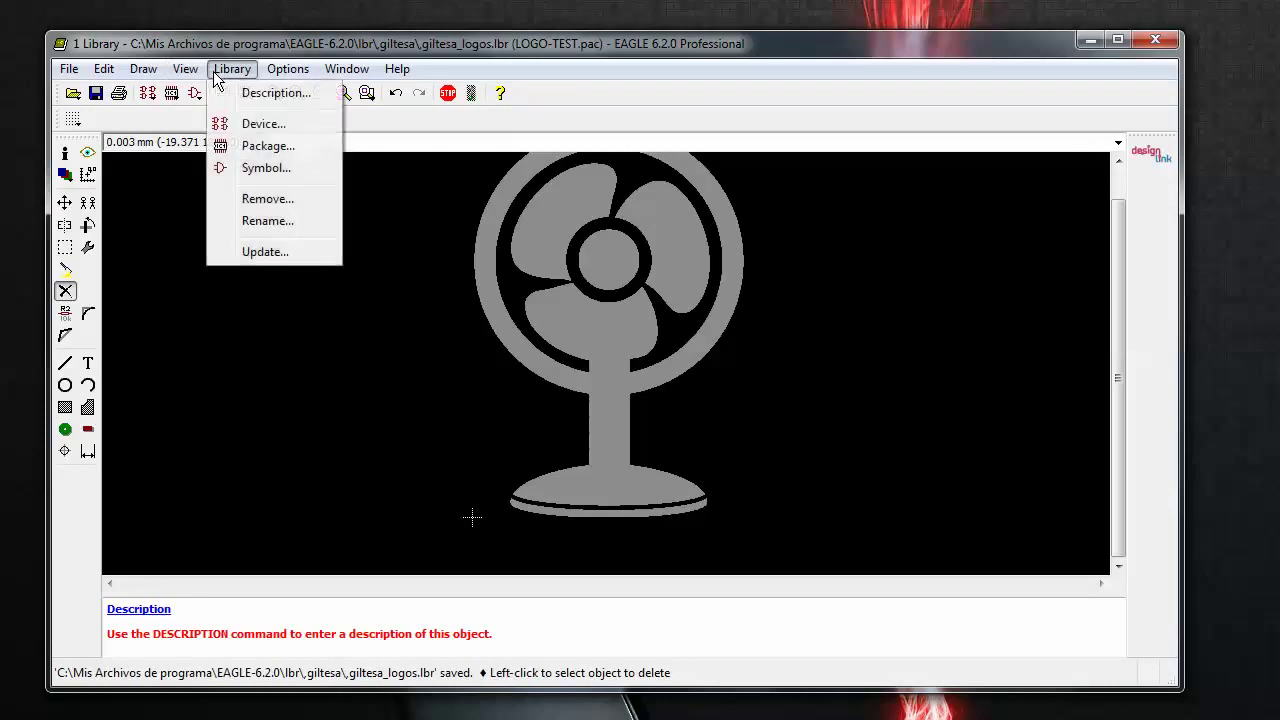
click(268, 221)
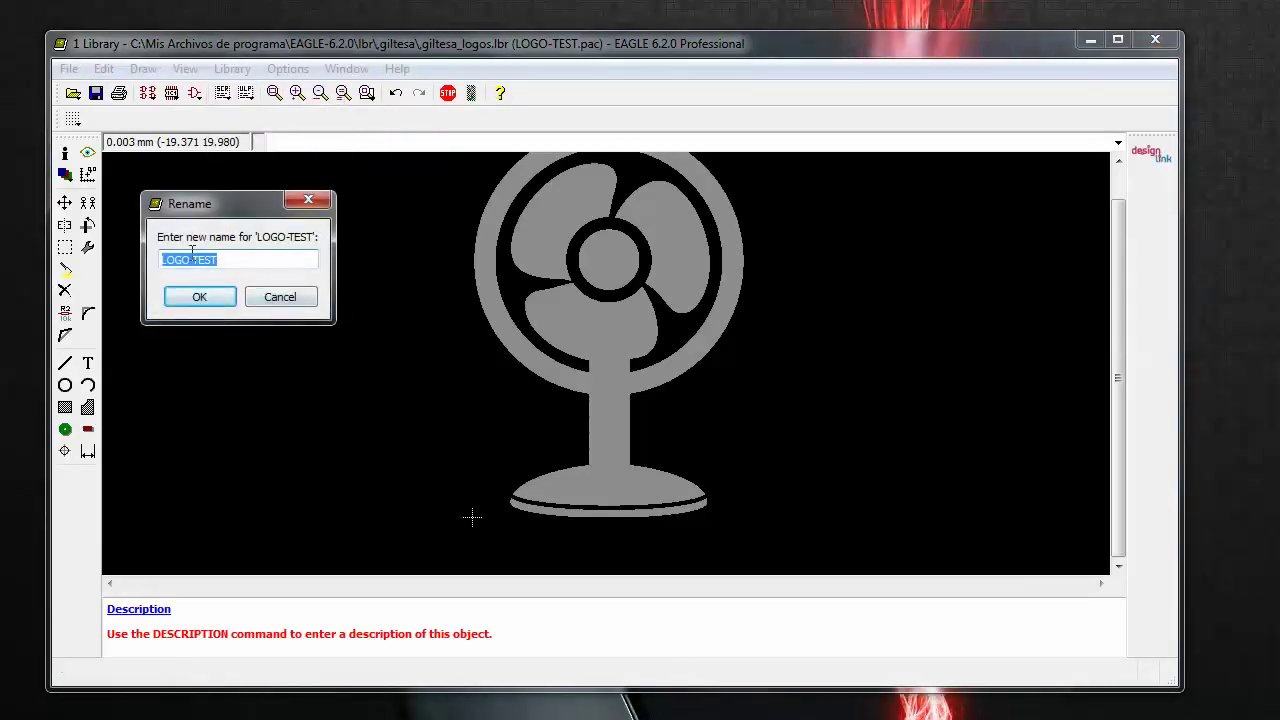
click(238, 259)
double_click(251, 263)
key(ctrl+c)
click(199, 296)
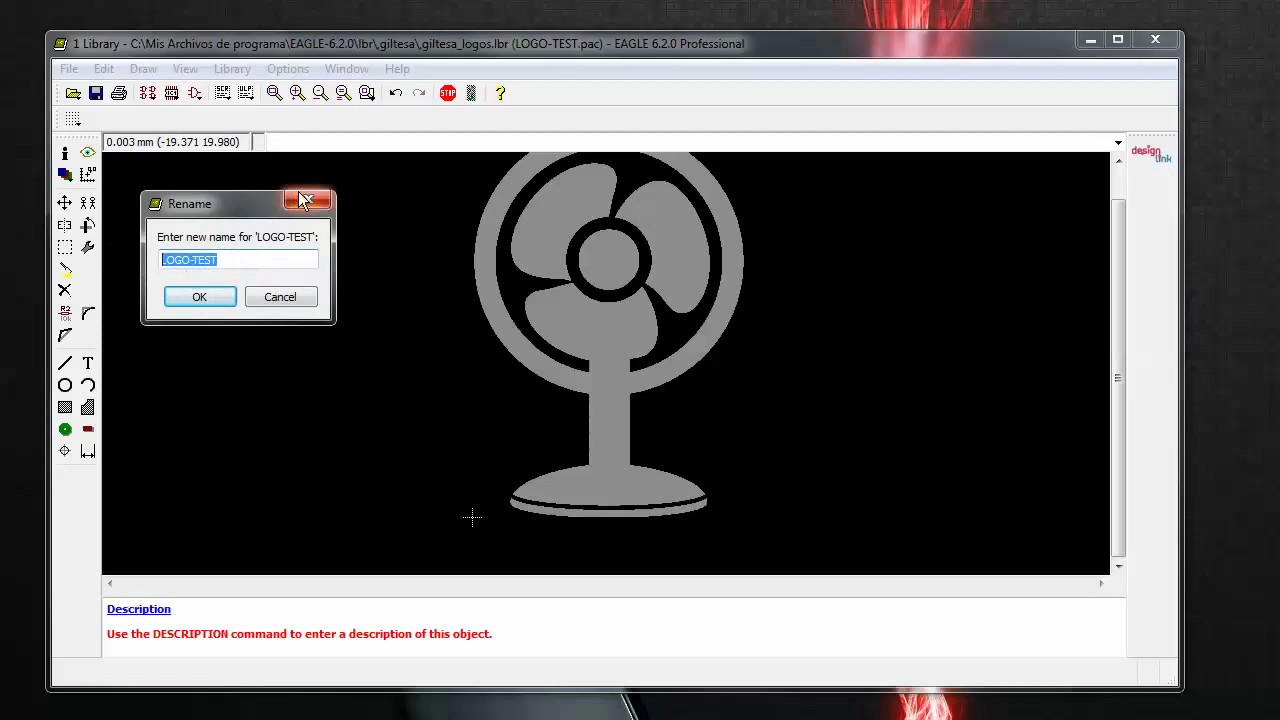
Create a new symbol named LOGO-TEST in the library.
click(193, 98)
key(ctrl+v)
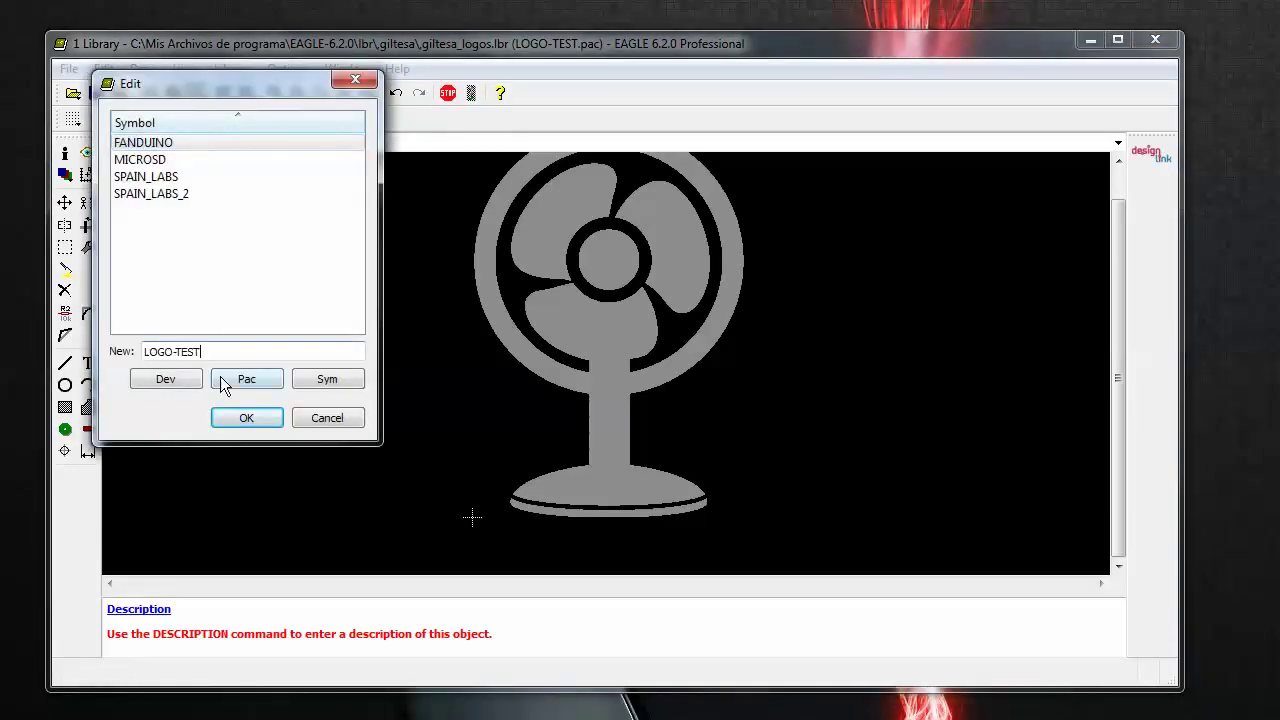
click(242, 418)
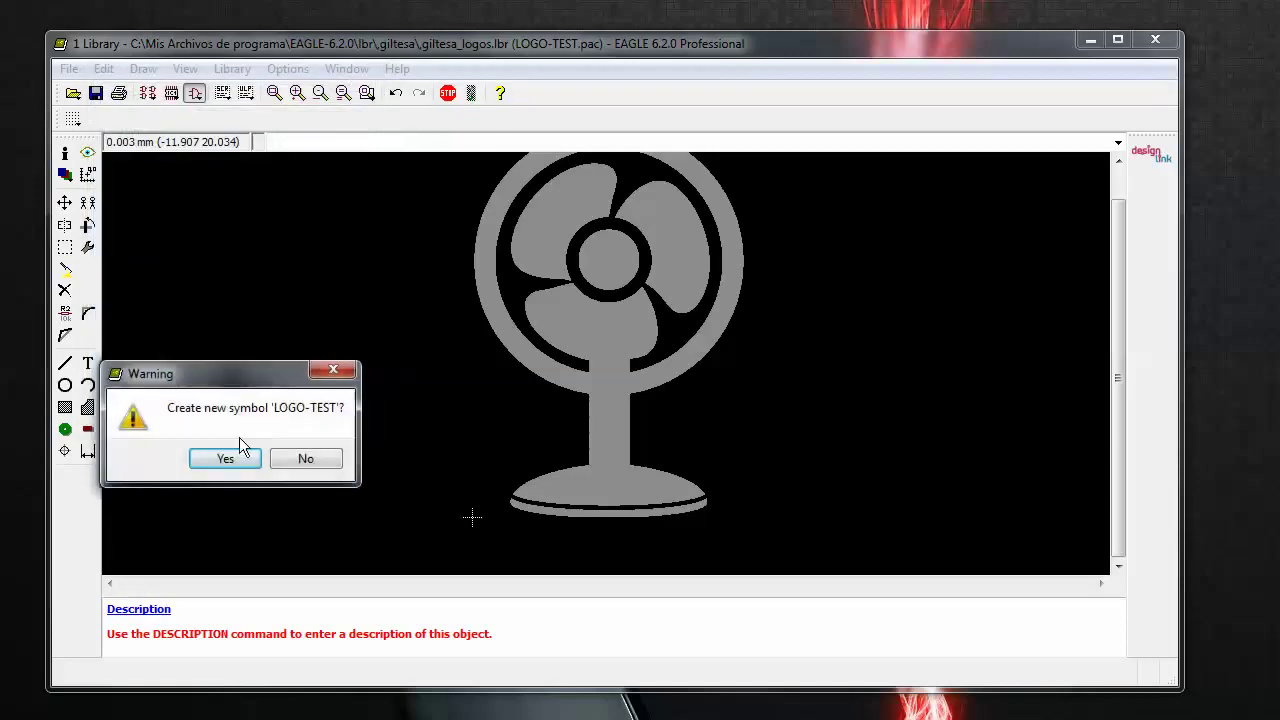
click(225, 460)
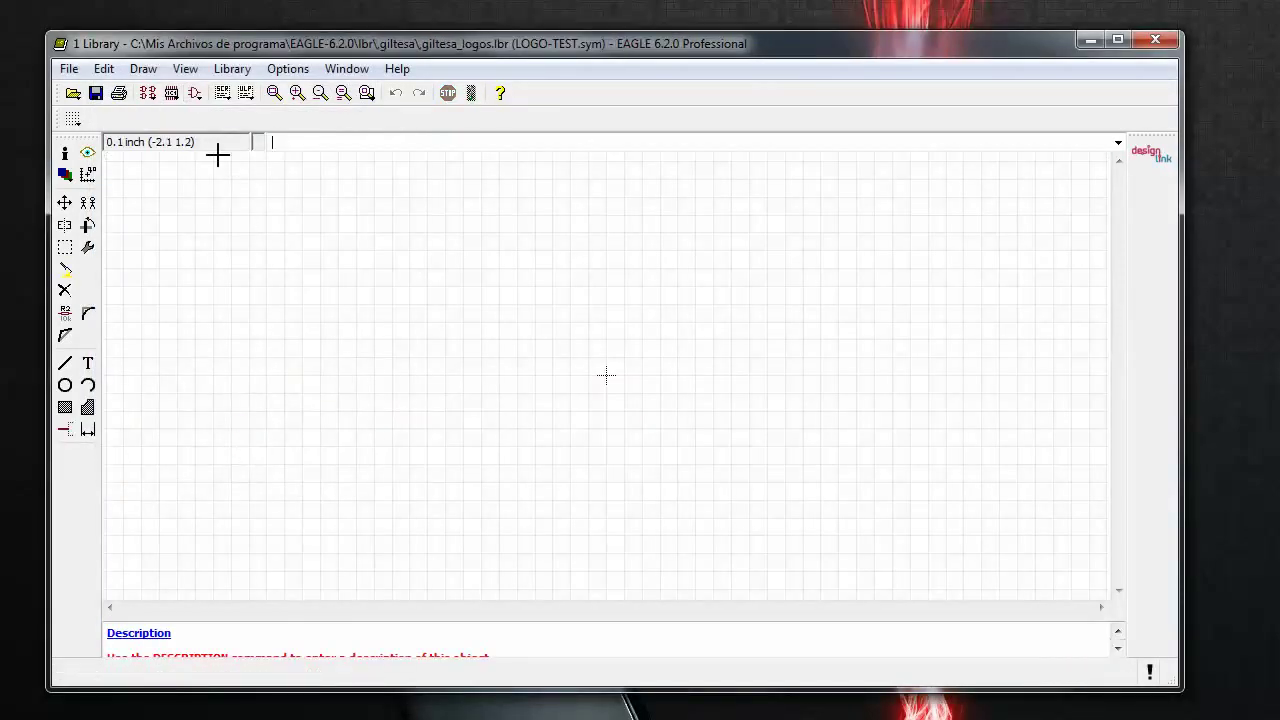
Draw a closed rectangular wire outline 1.2 by 0.7 inch on layer 94 Symbols, with its lower-left corner at the origin.
click(66, 364)
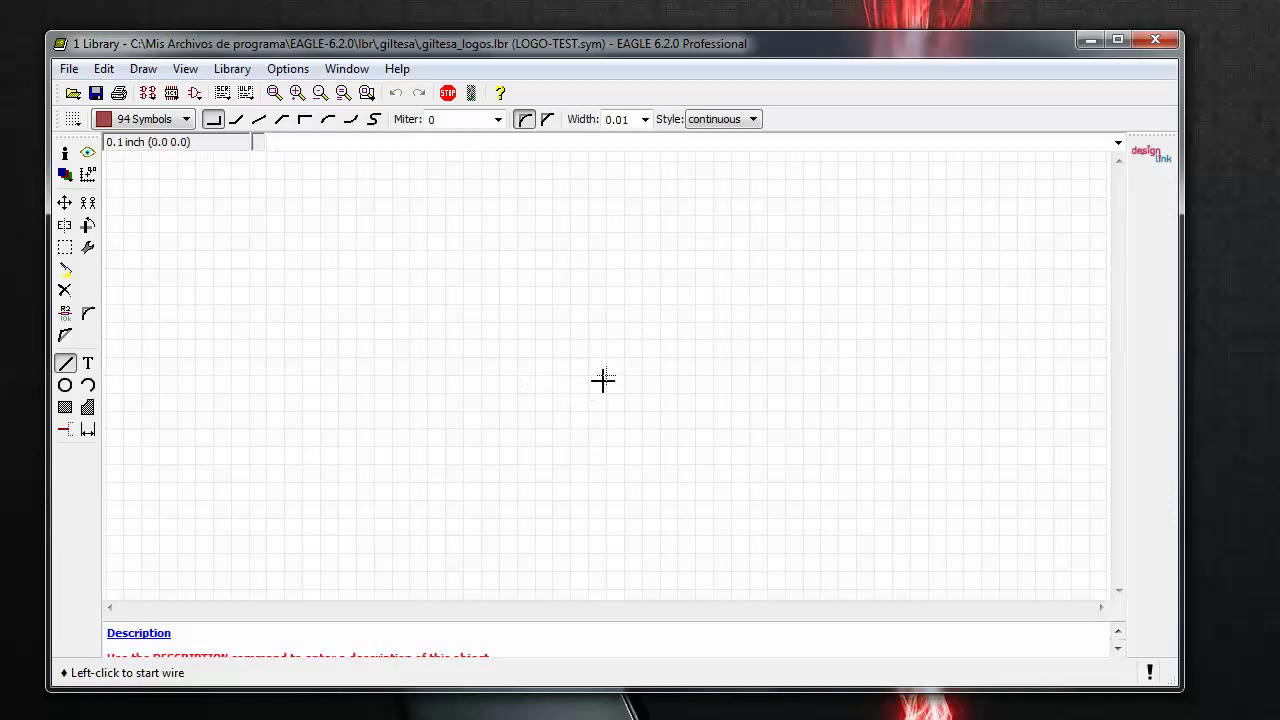
click(606, 375)
click(815, 374)
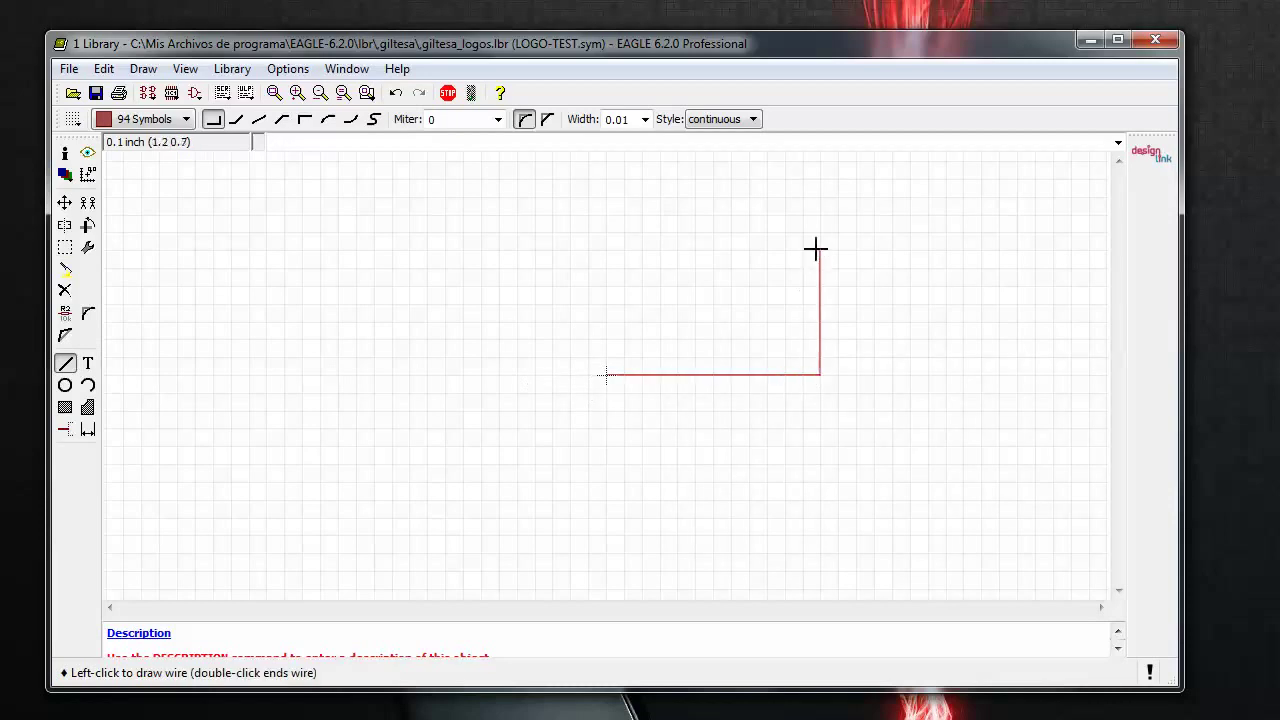
click(820, 250)
click(606, 250)
click(606, 375)
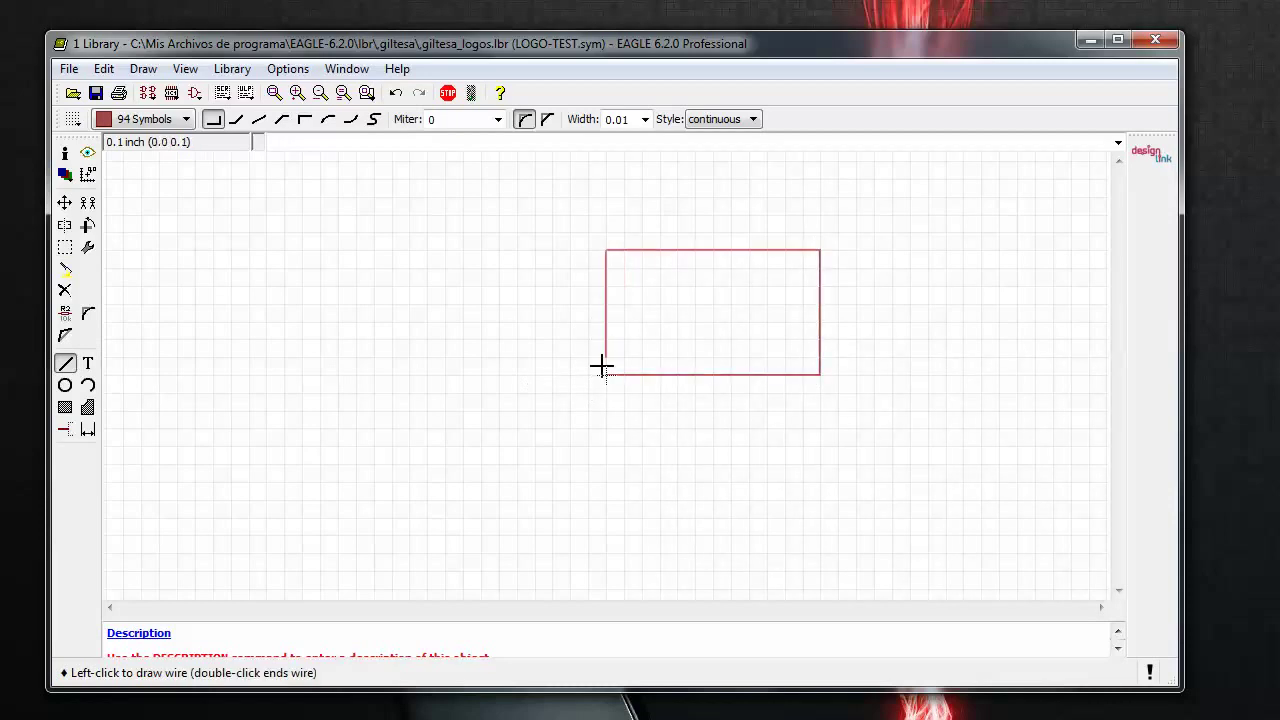
scroll(601, 367, up, 5)
scroll(380, 530, down, 5)
scroll(325, 483, up, 3)
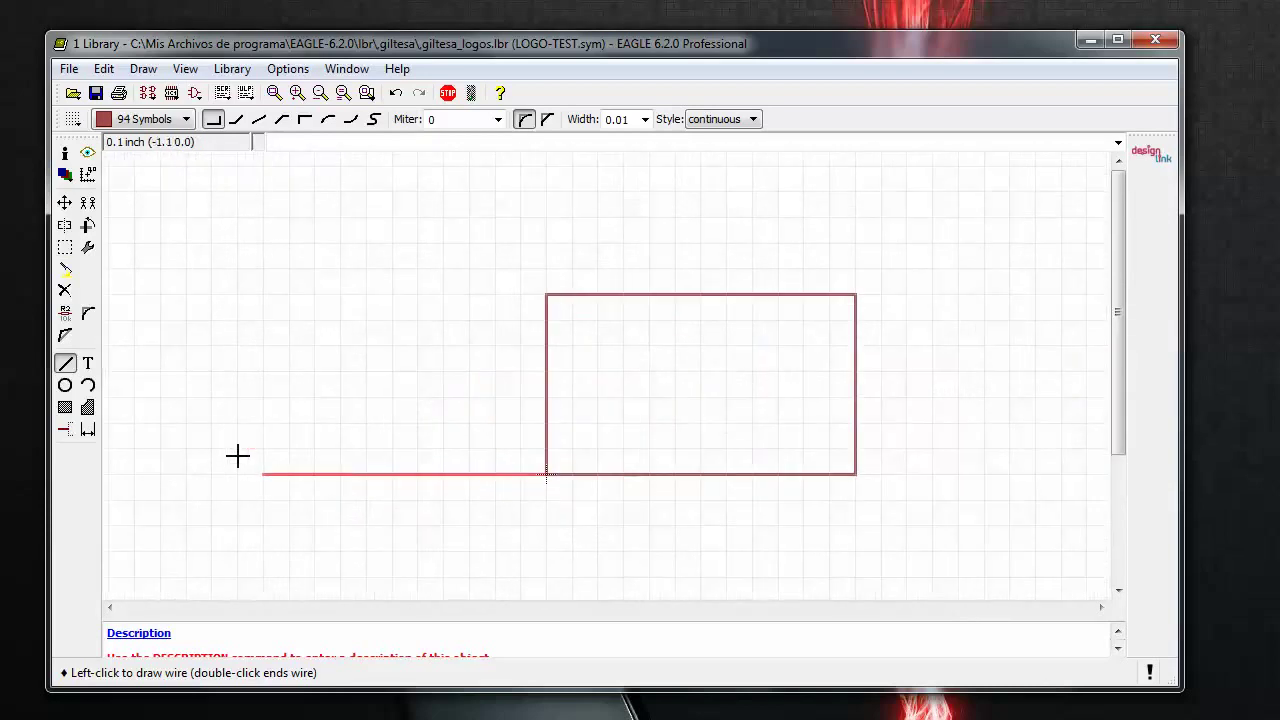
Enter LOGO-TEST as the text for labelling the symbol.
click(88, 363)
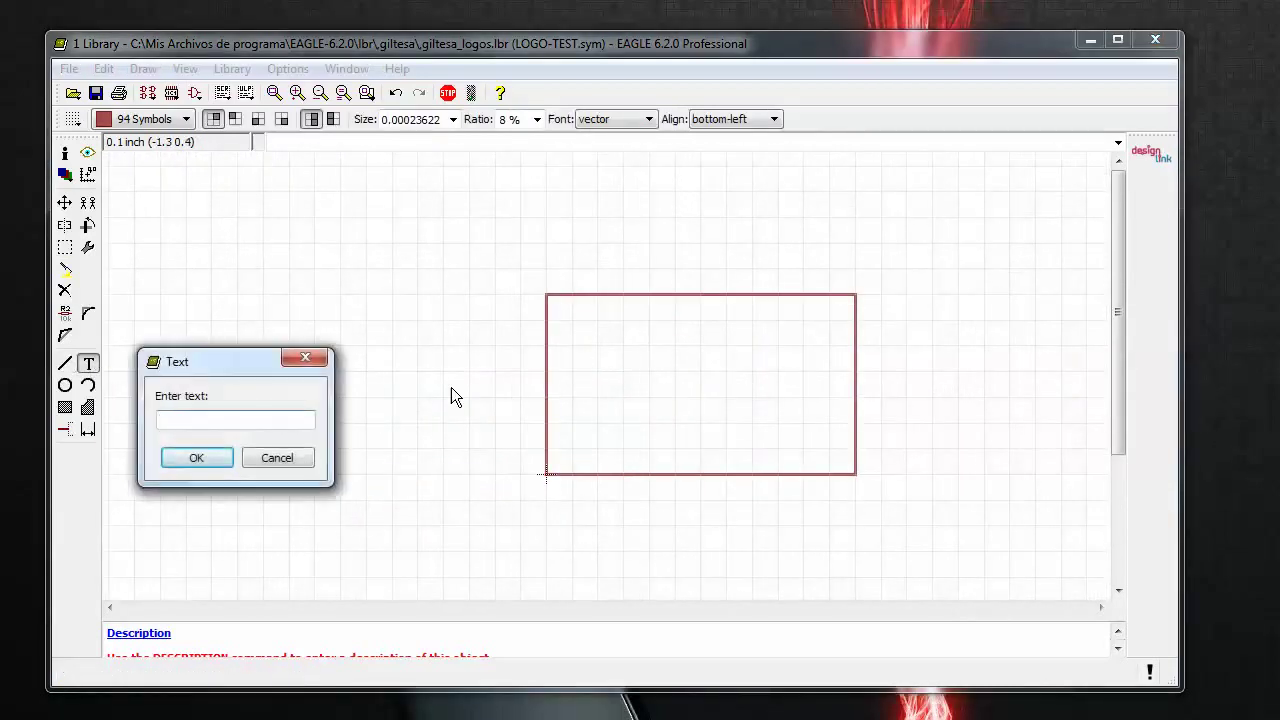
key(ctrl+v)
key(Return)
scroll(334, 354, down, 1)
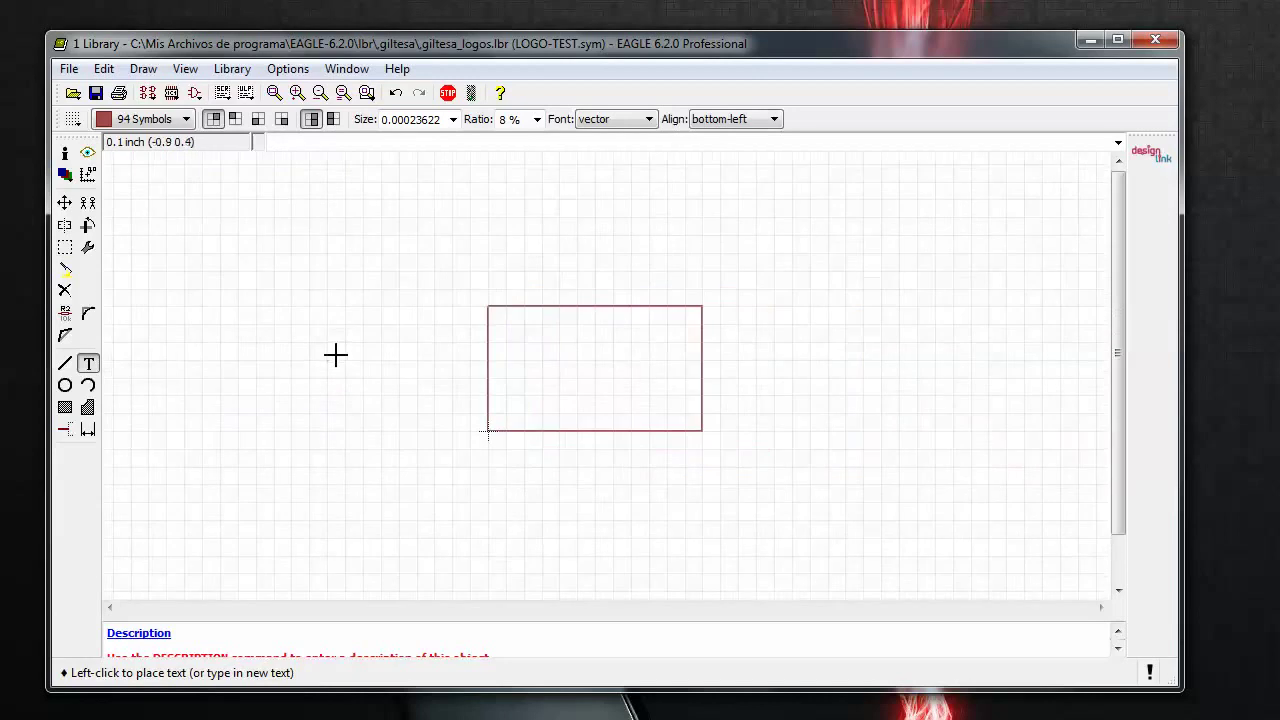
scroll(440, 343, down, 2)
scroll(612, 343, up, 1)
scroll(526, 391, down, 1)
scroll(533, 396, up, 1)
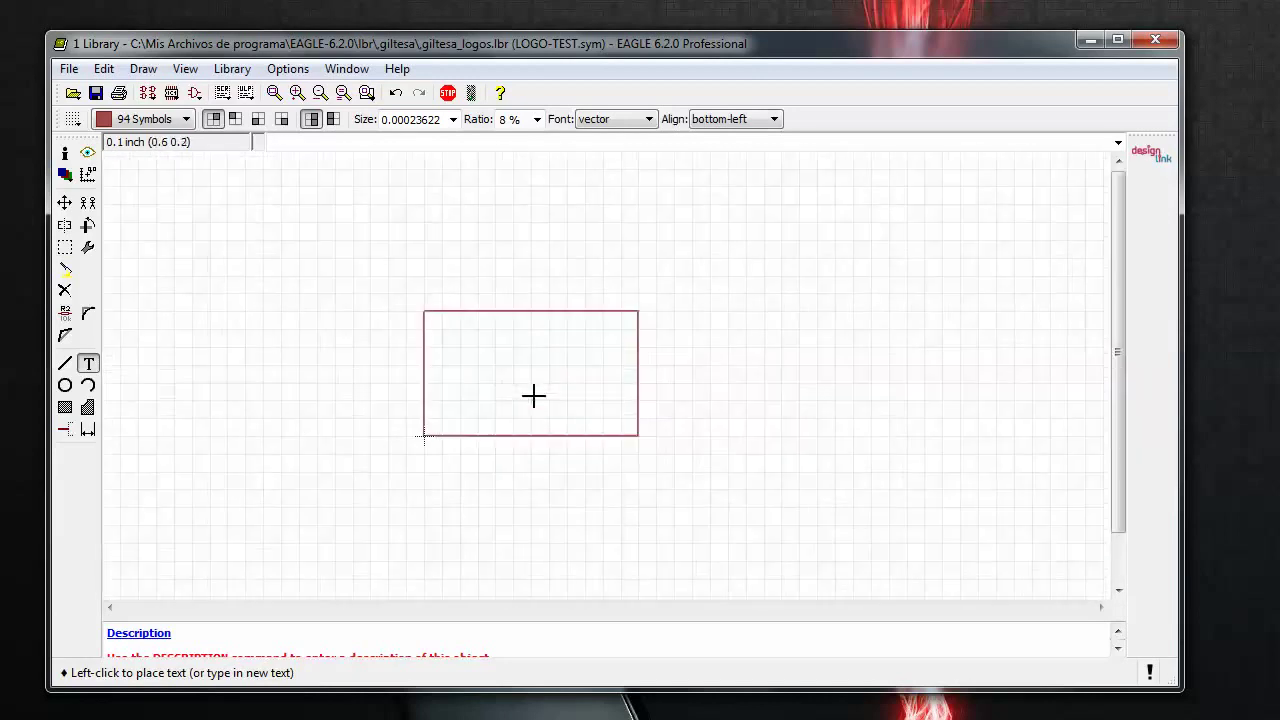
Change the symbol editor's grid unit to mil.
click(453, 119)
click(453, 119)
click(72, 118)
click(208, 113)
click(190, 154)
click(178, 212)
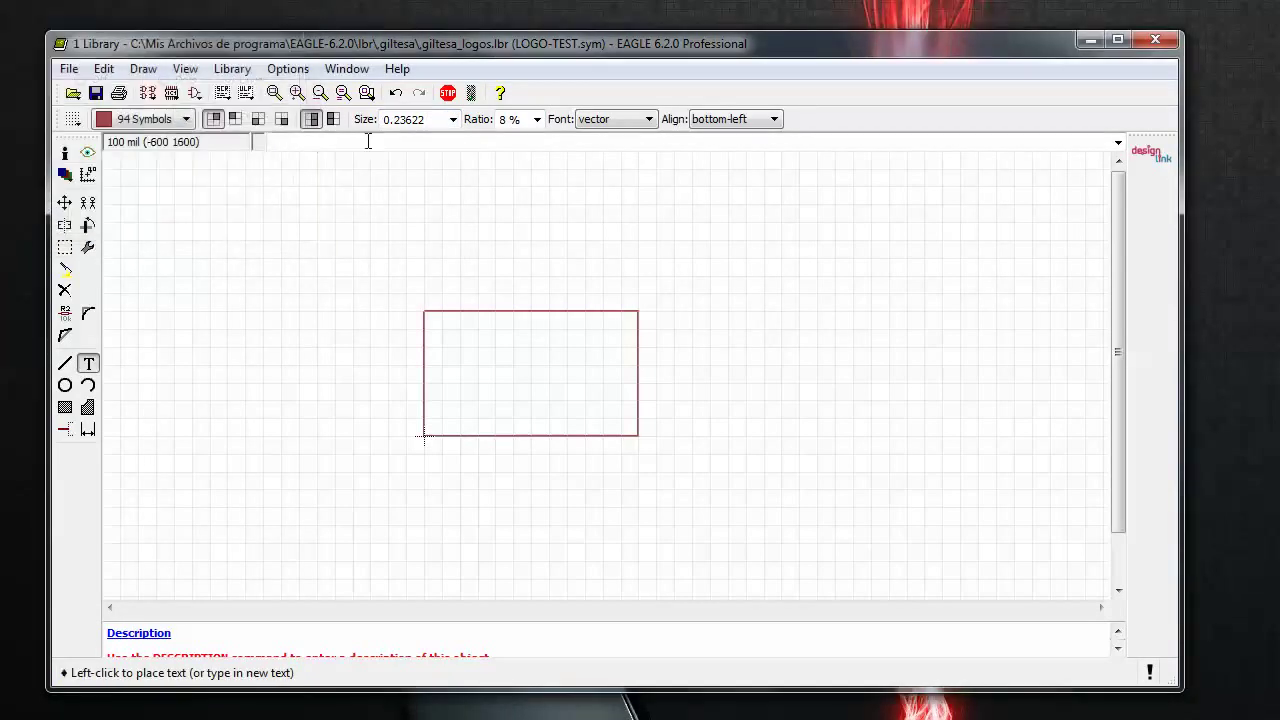
Set the text size to 100 mil, place the LOGO-TEST label inside the rectangle and save the library.
double_click(418, 112)
text(5)
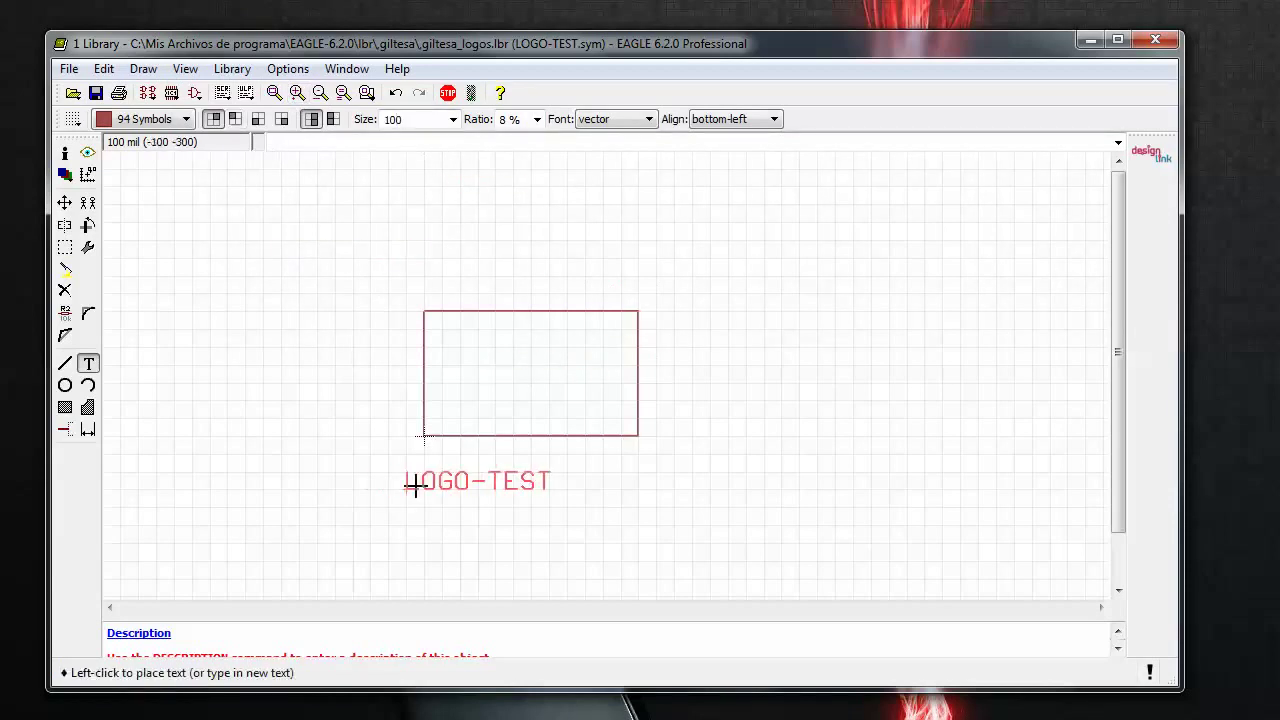
click(447, 381)
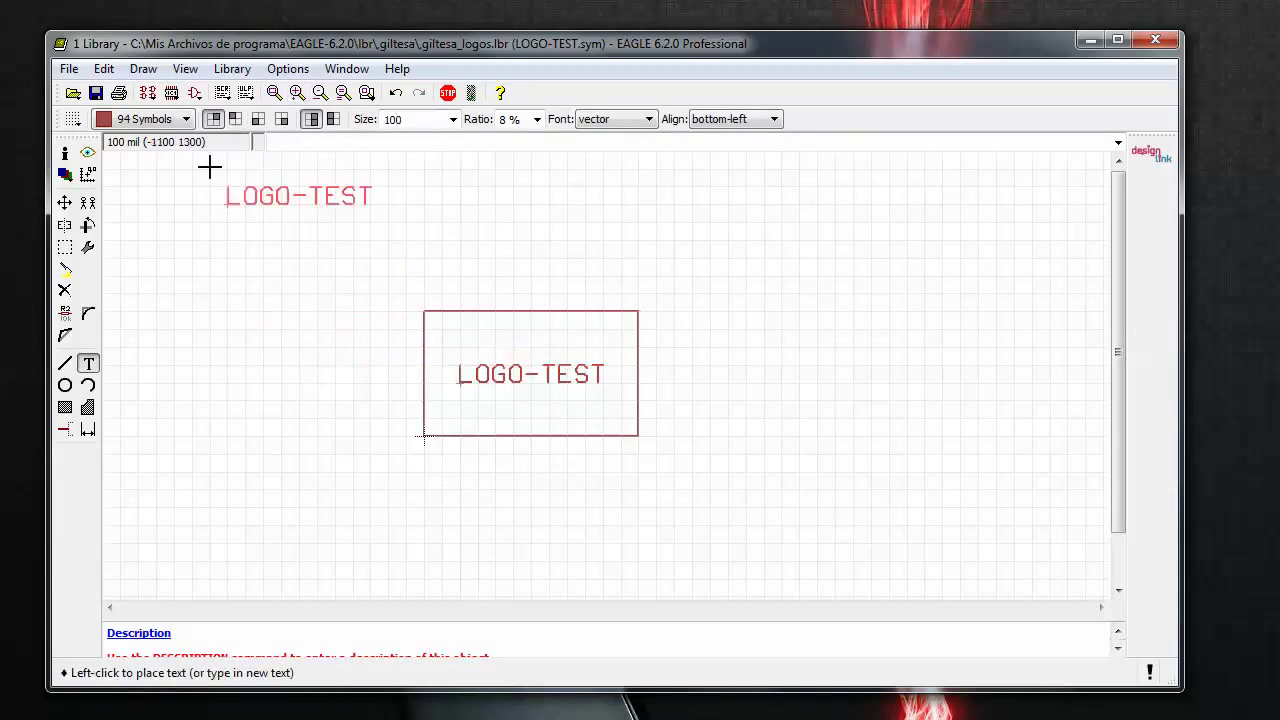
click(96, 93)
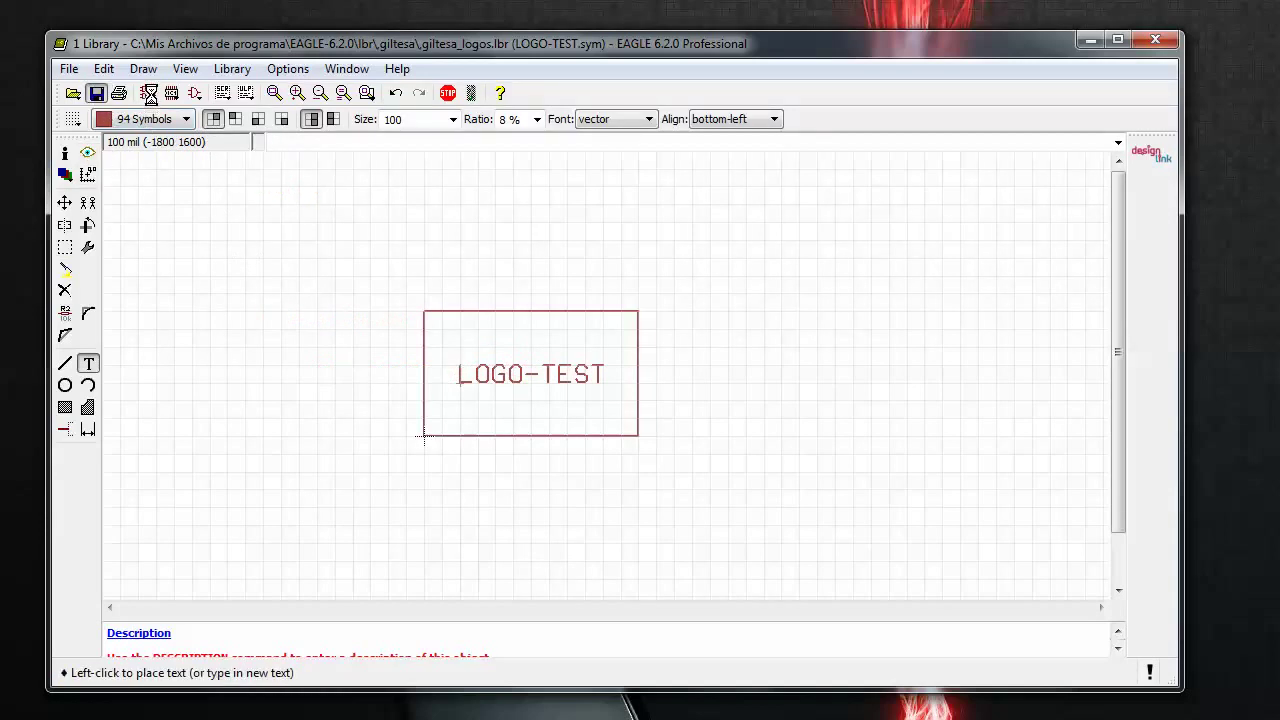
Create a new device named LOGO-TEST in the library.
click(149, 95)
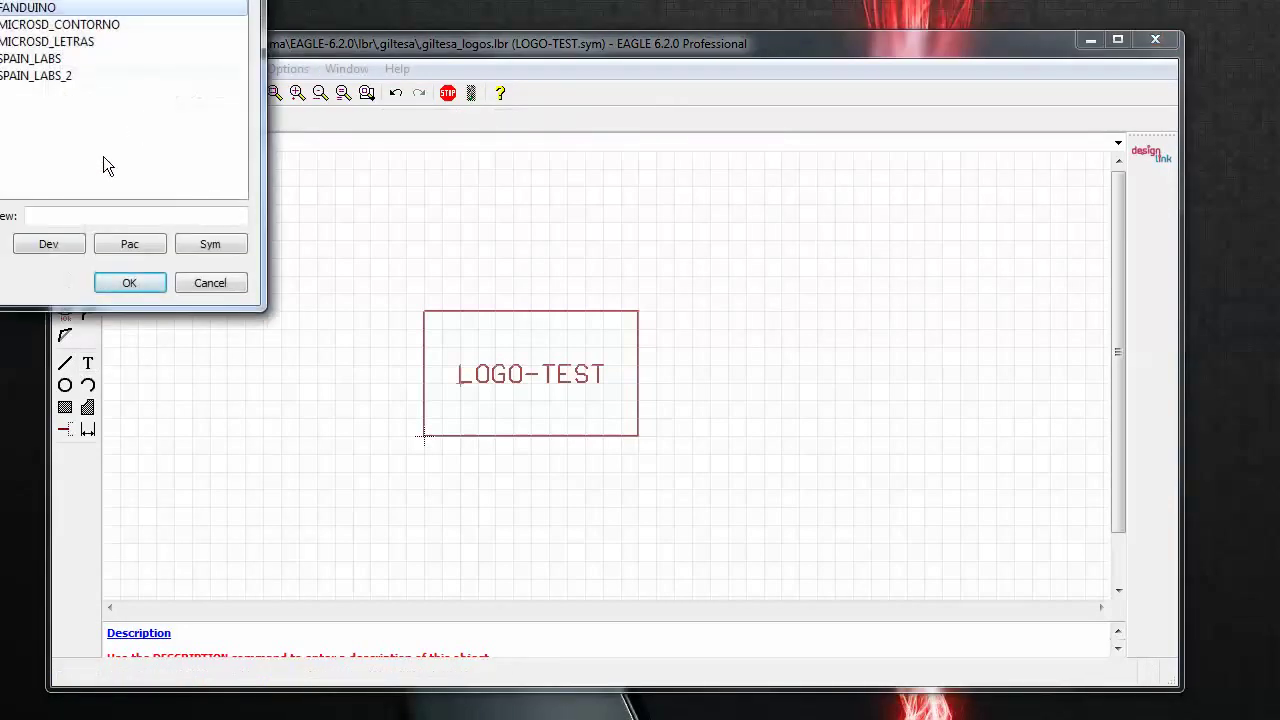
text(LOGO-TEST)
click(129, 284)
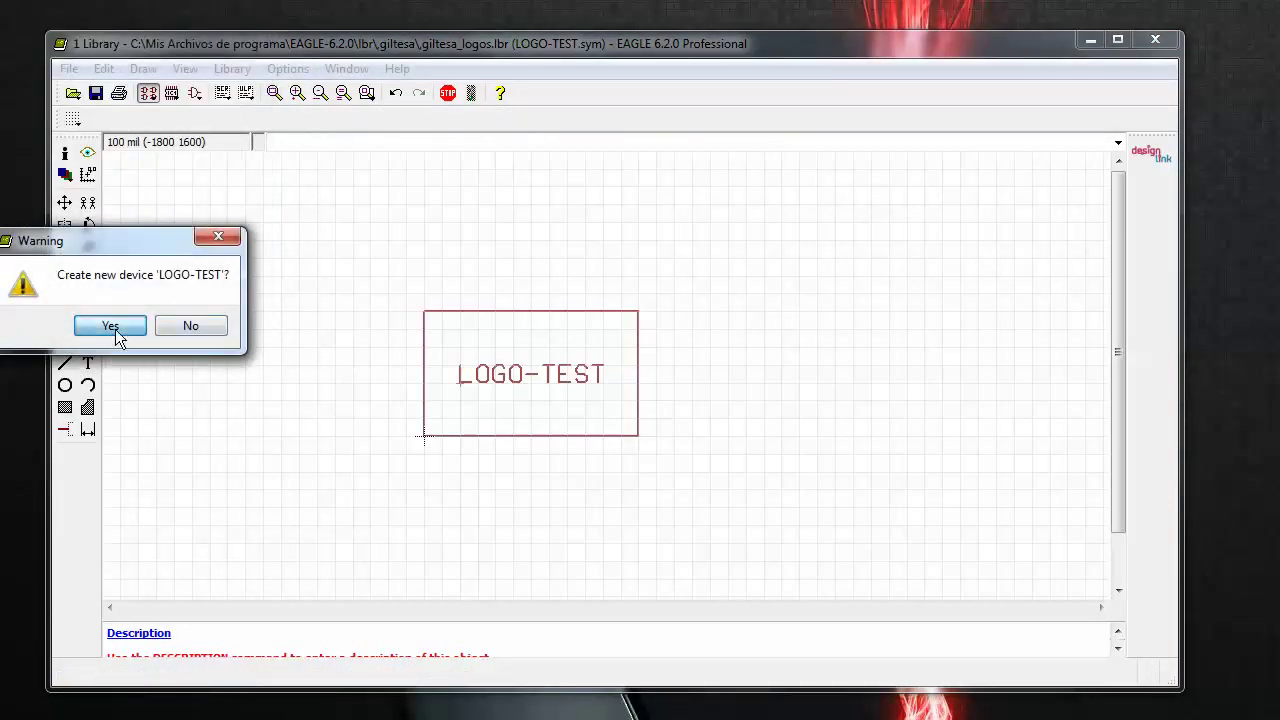
click(115, 329)
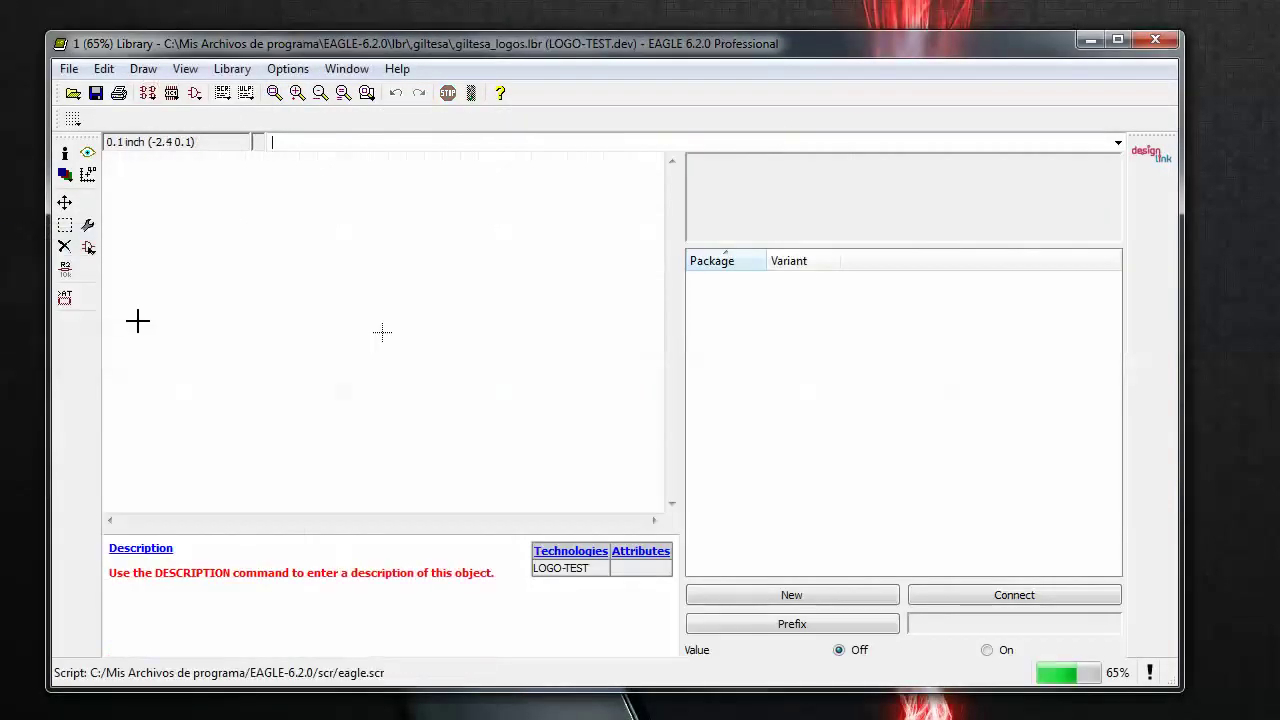
Add the LOGO-TEST symbol to the device and place it at the origin.
click(89, 247)
drag(80, 180, 198, 176)
click(140, 248)
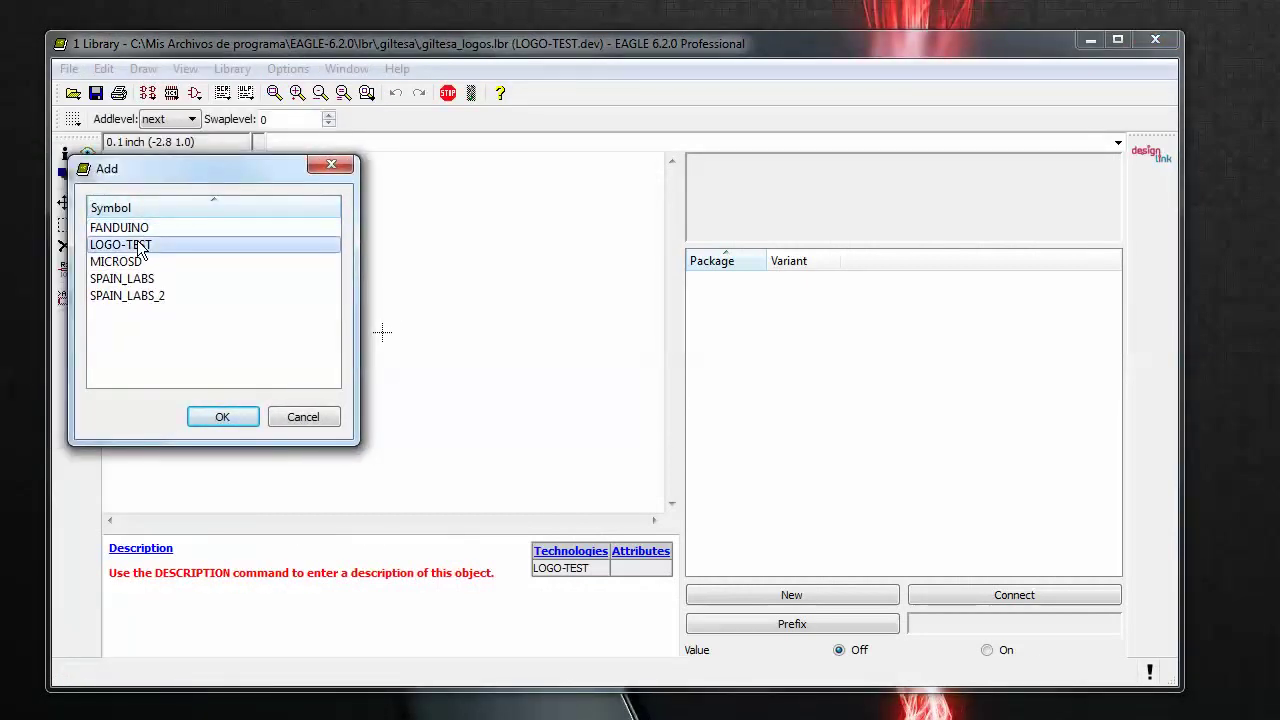
double_click(140, 248)
scroll(400, 320, up, 3)
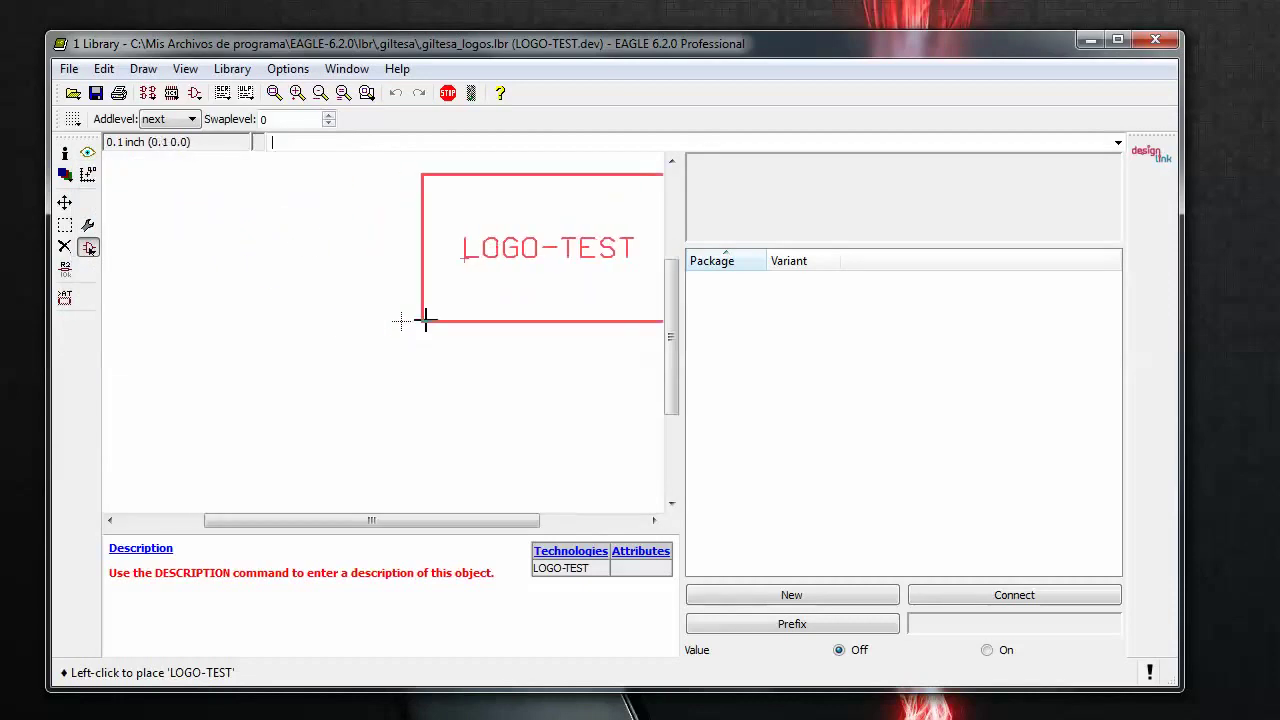
click(405, 320)
Create a package variant using the LOGO-TEST package without a variant name, and save the library.
click(834, 599)
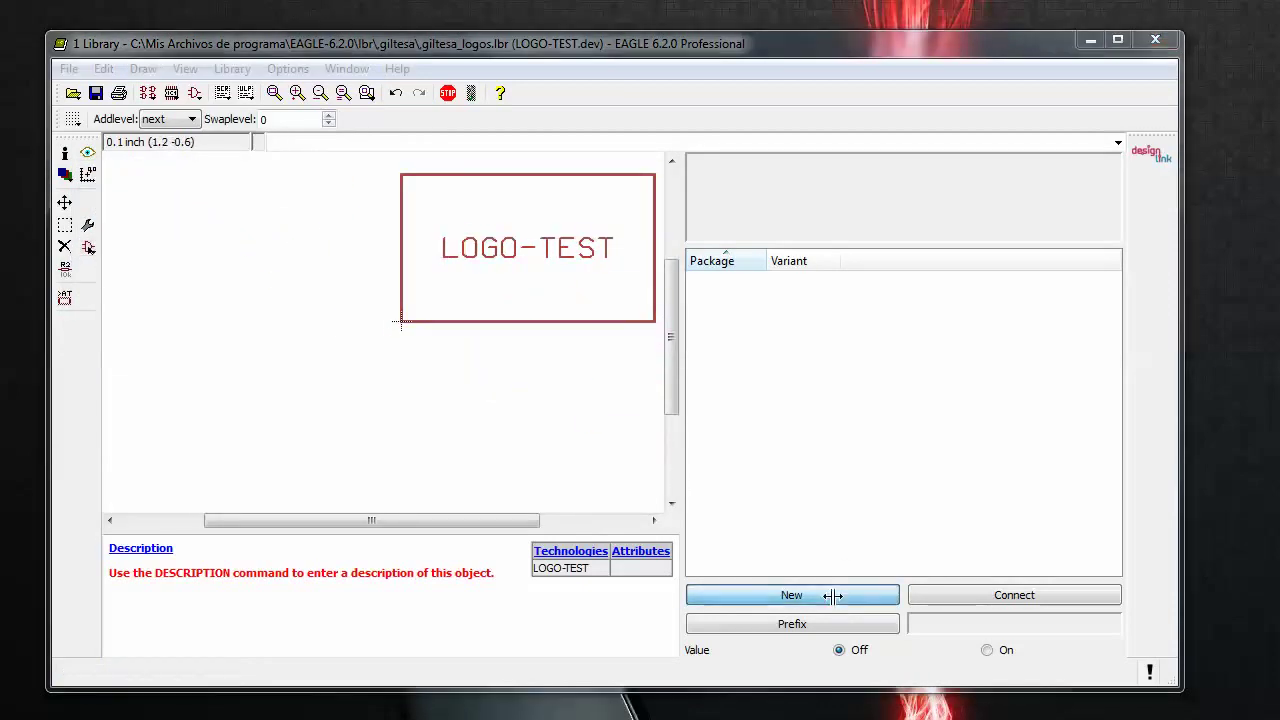
click(622, 438)
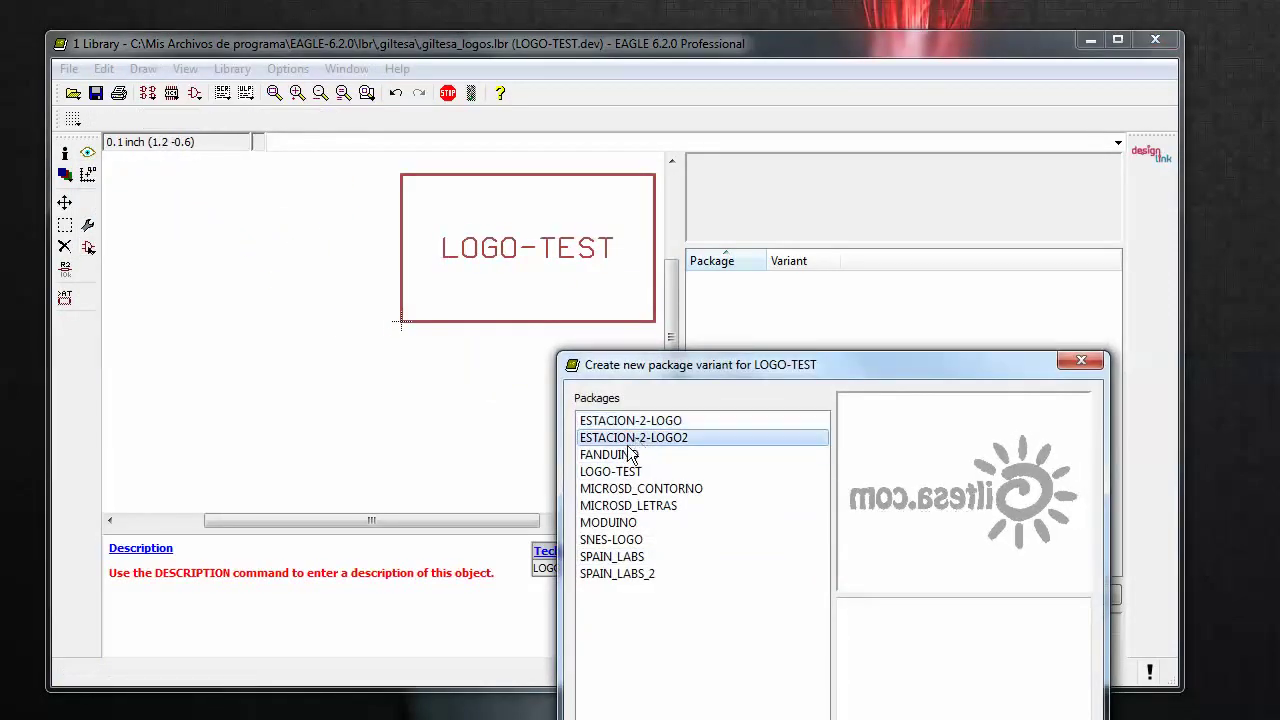
click(620, 455)
click(620, 472)
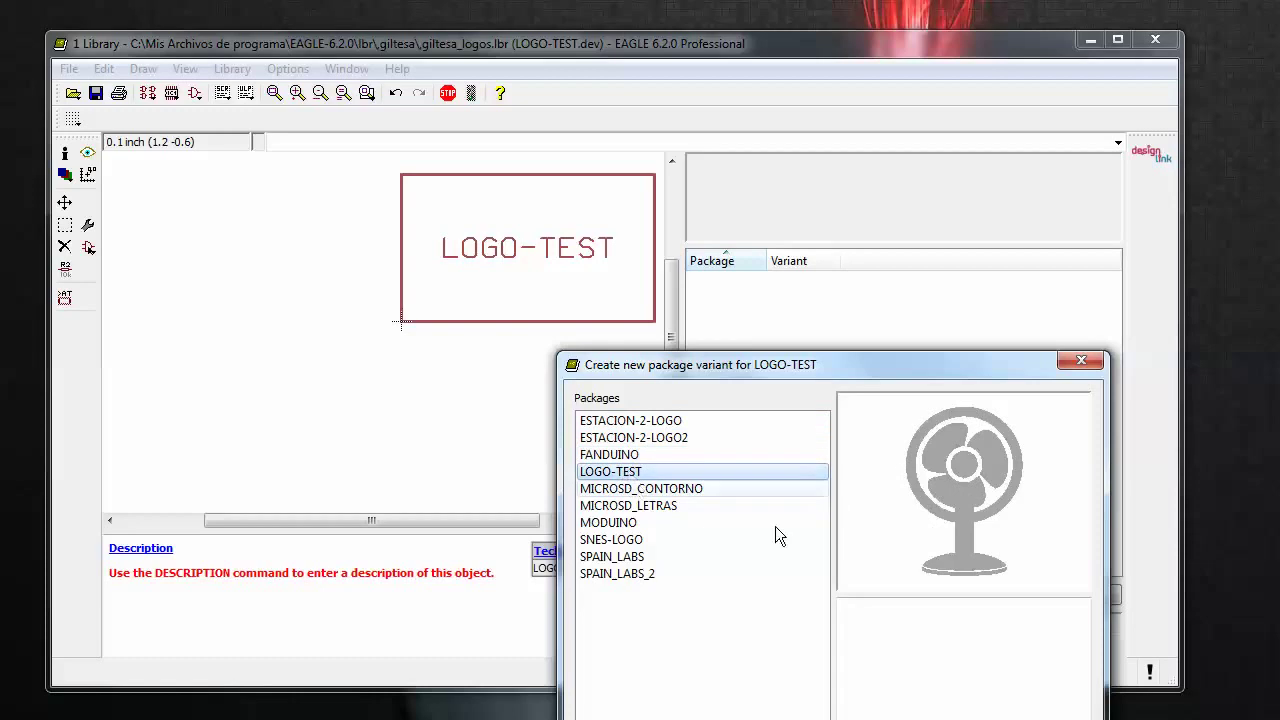
drag(877, 367, 775, 165)
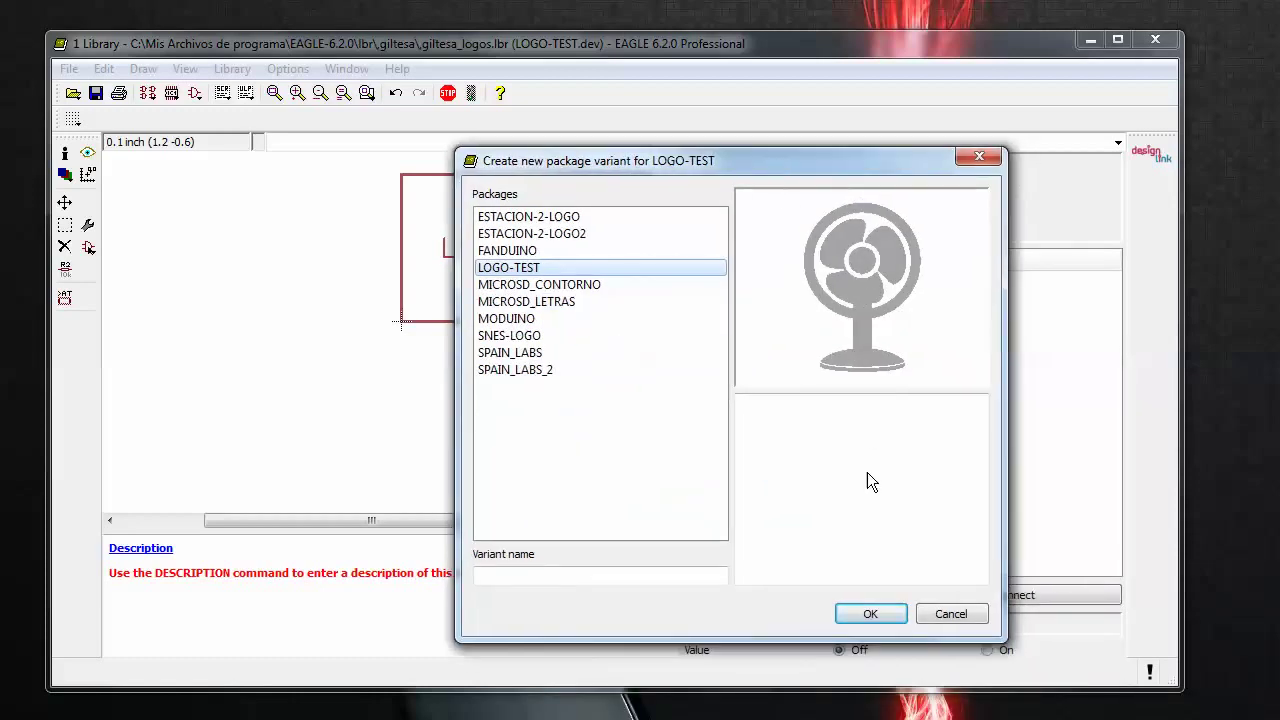
click(860, 611)
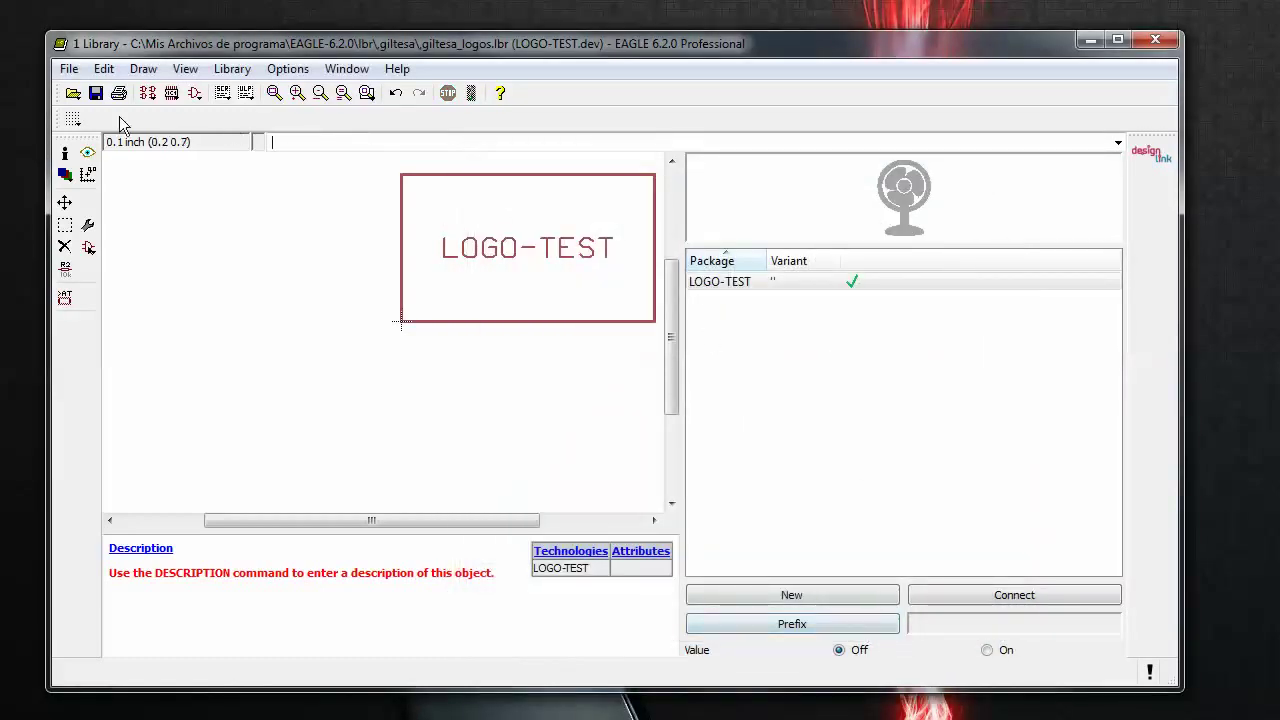
click(96, 93)
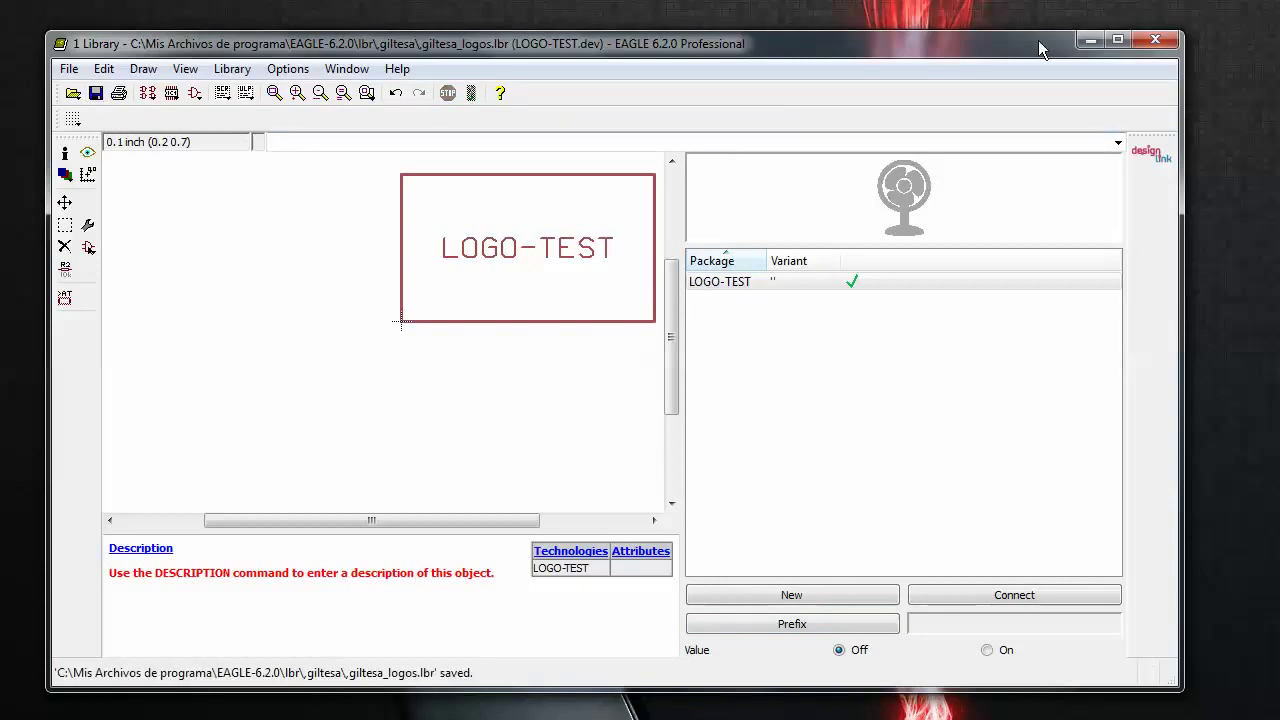
Minimize the library, open FanDuino.brd from the 13. FanDuino project in the Control Panel, and enlarge the board window.
click(1088, 42)
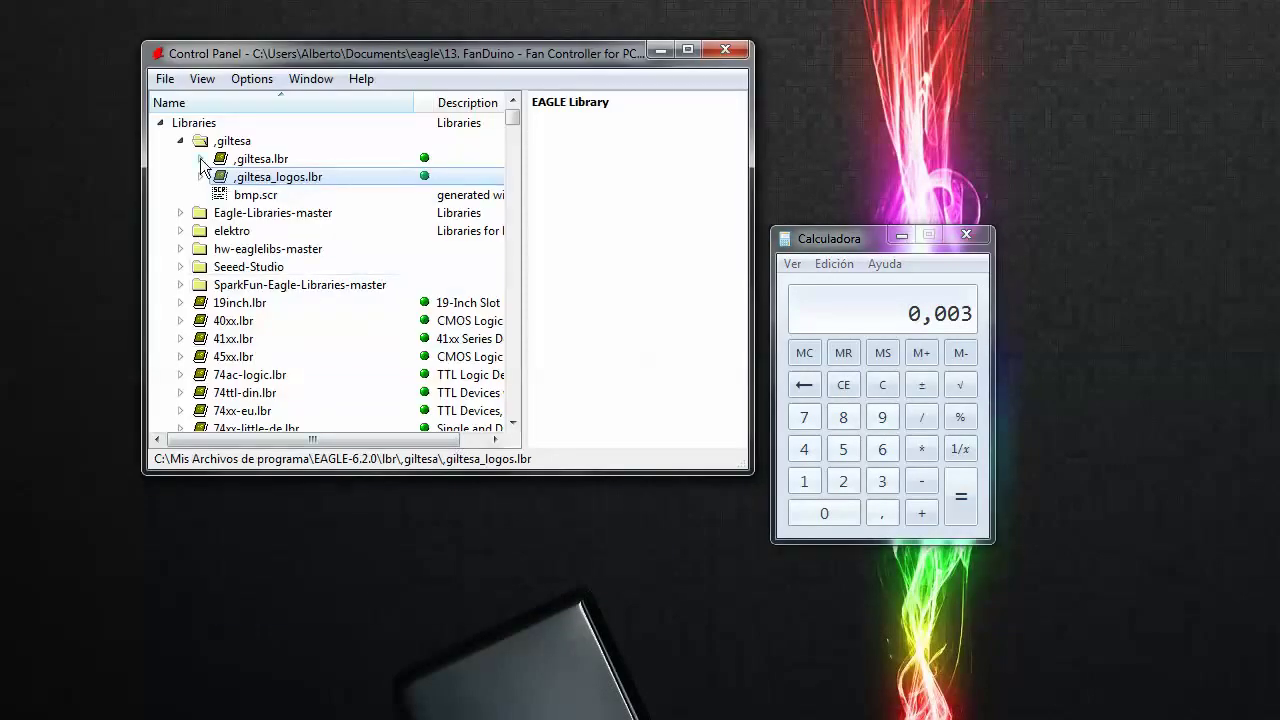
click(161, 123)
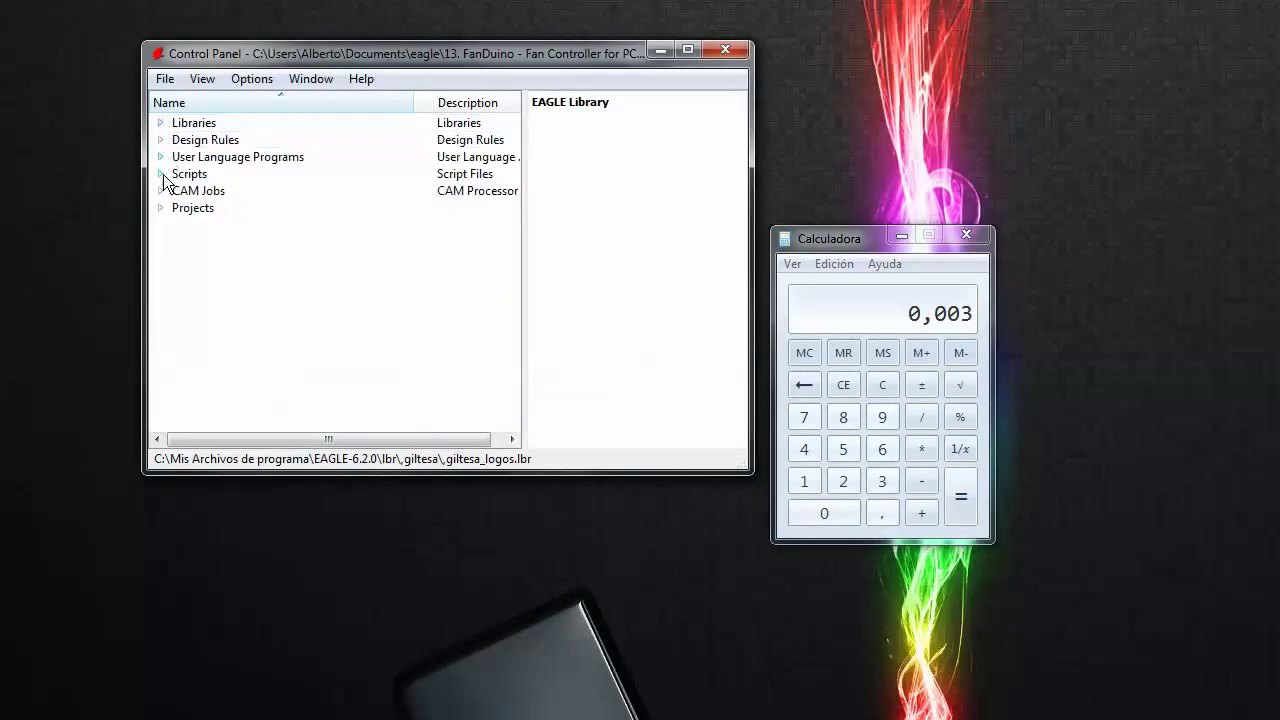
click(160, 208)
scroll(241, 250, down, 1)
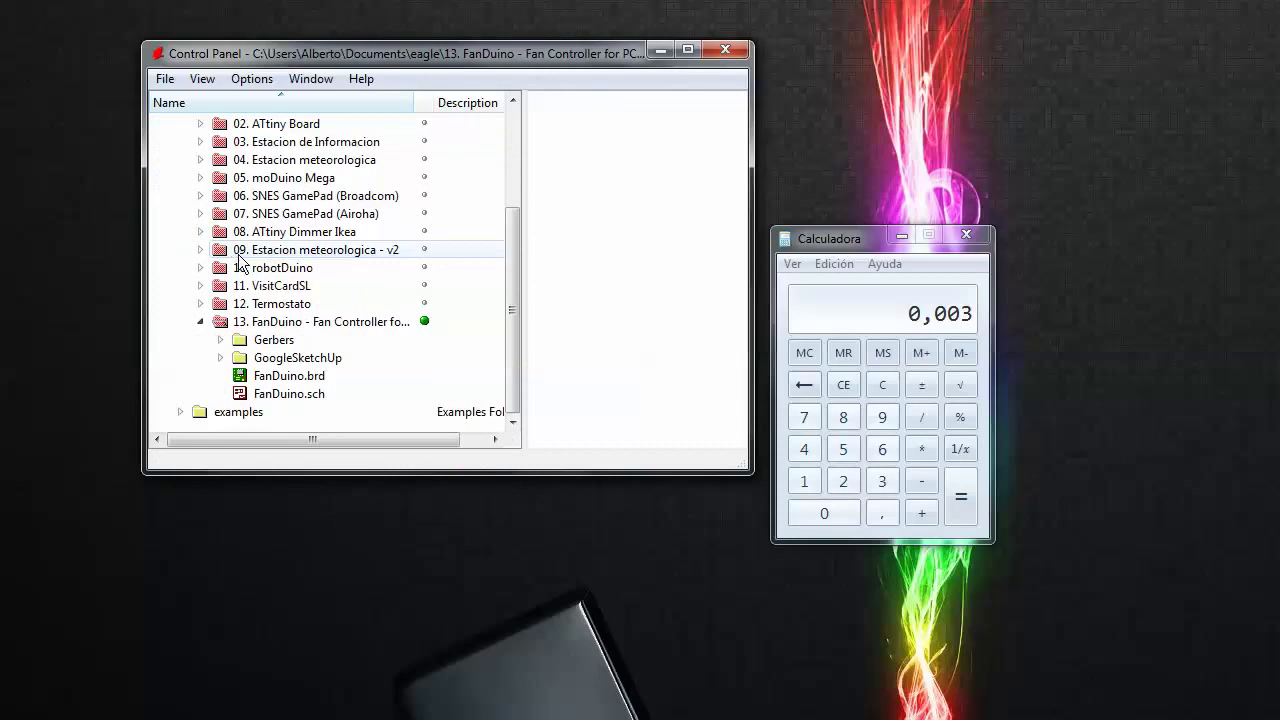
click(284, 376)
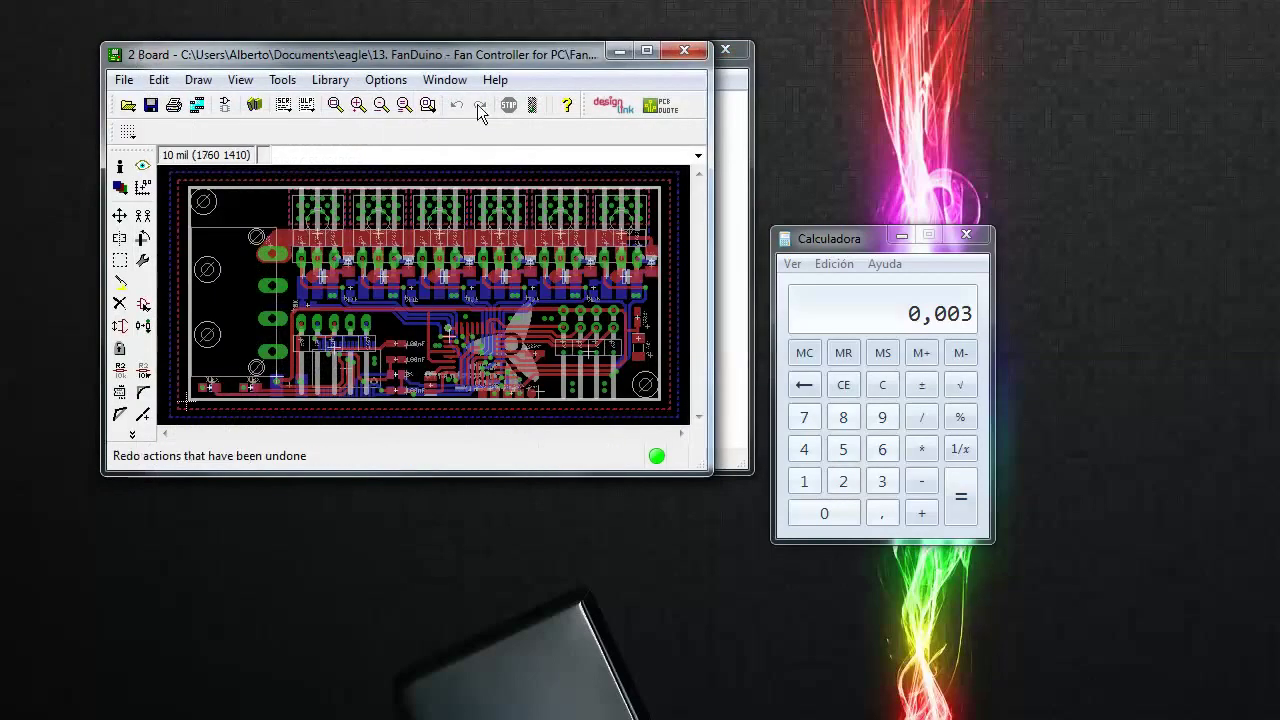
drag(496, 52, 410, 35)
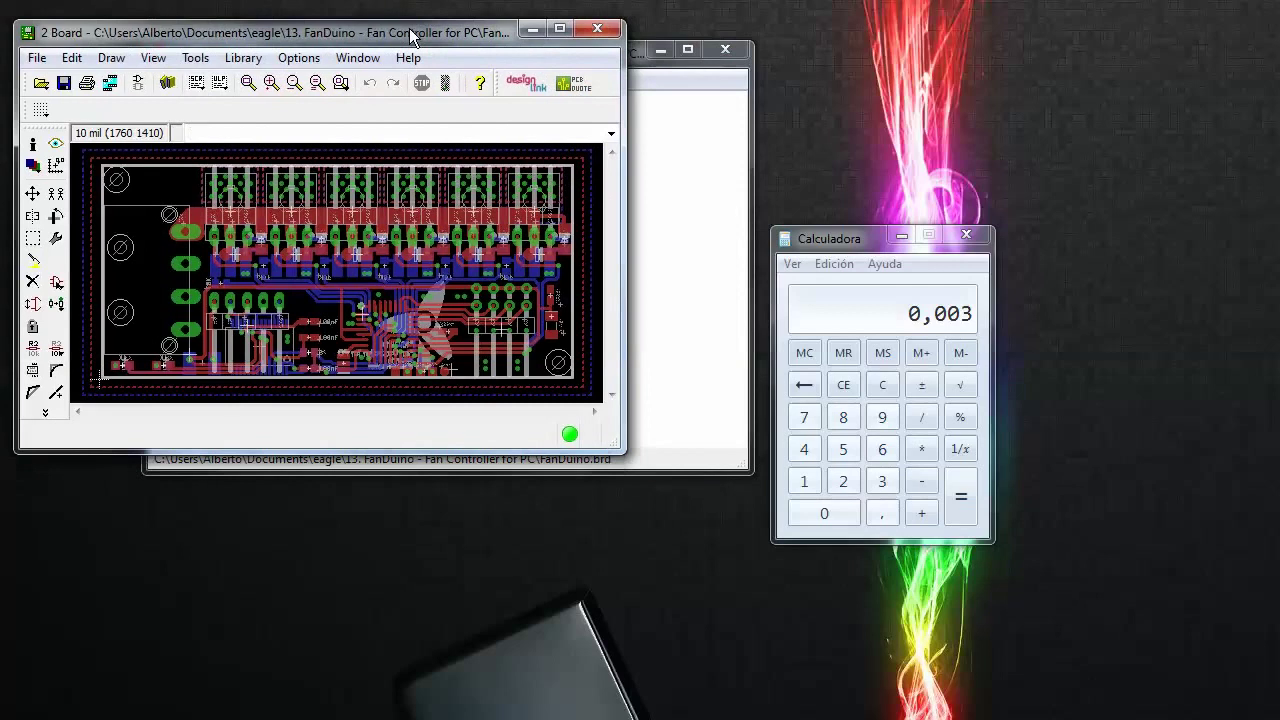
drag(622, 451, 1258, 698)
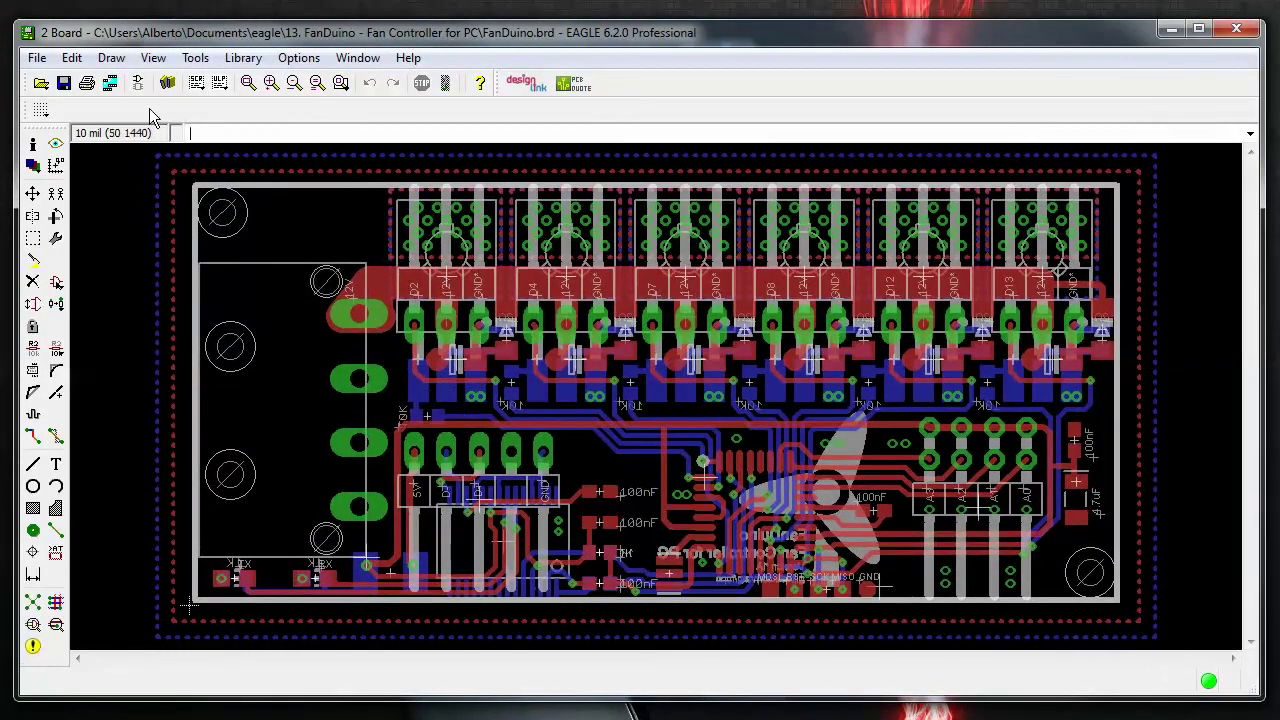
Switch from the board to the FanDuino schematic and enlarge its window over the board.
click(140, 88)
drag(181, 31, 133, 36)
drag(620, 449, 1156, 678)
Delete the existing FanDuino Logo symbol from the schematic.
scroll(975, 543, up, 4)
scroll(771, 414, up, 4)
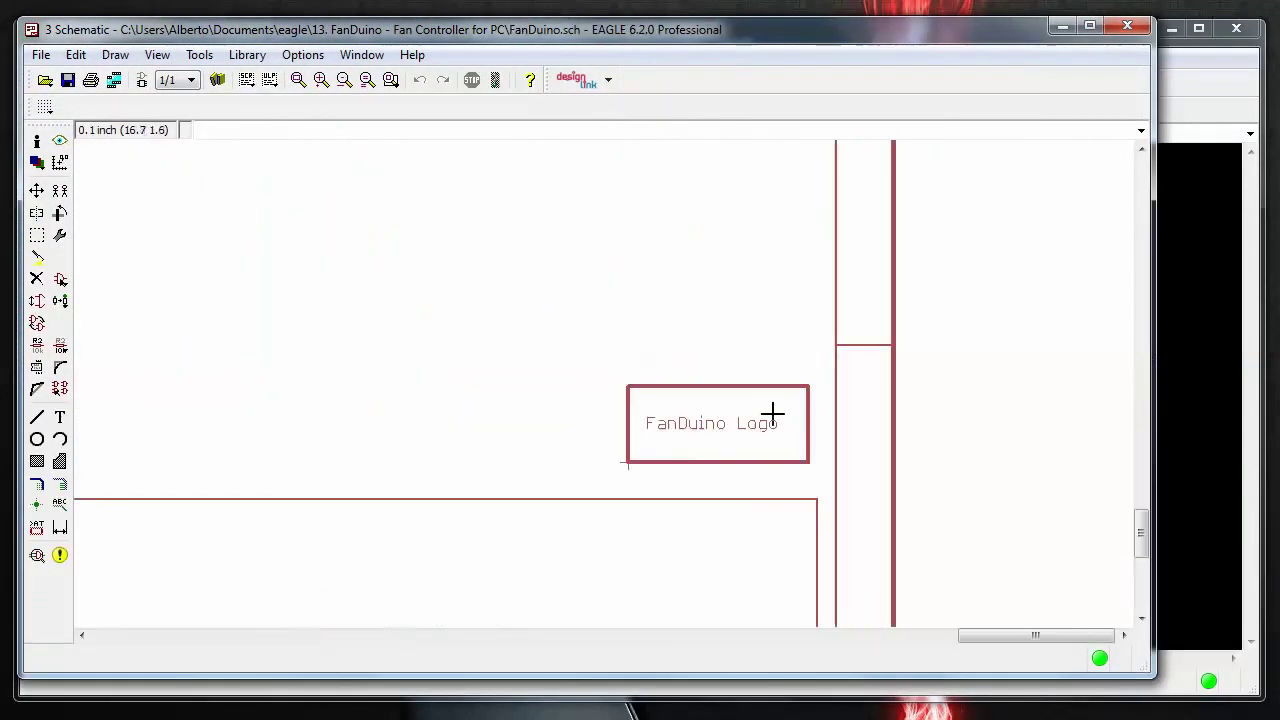
click(37, 279)
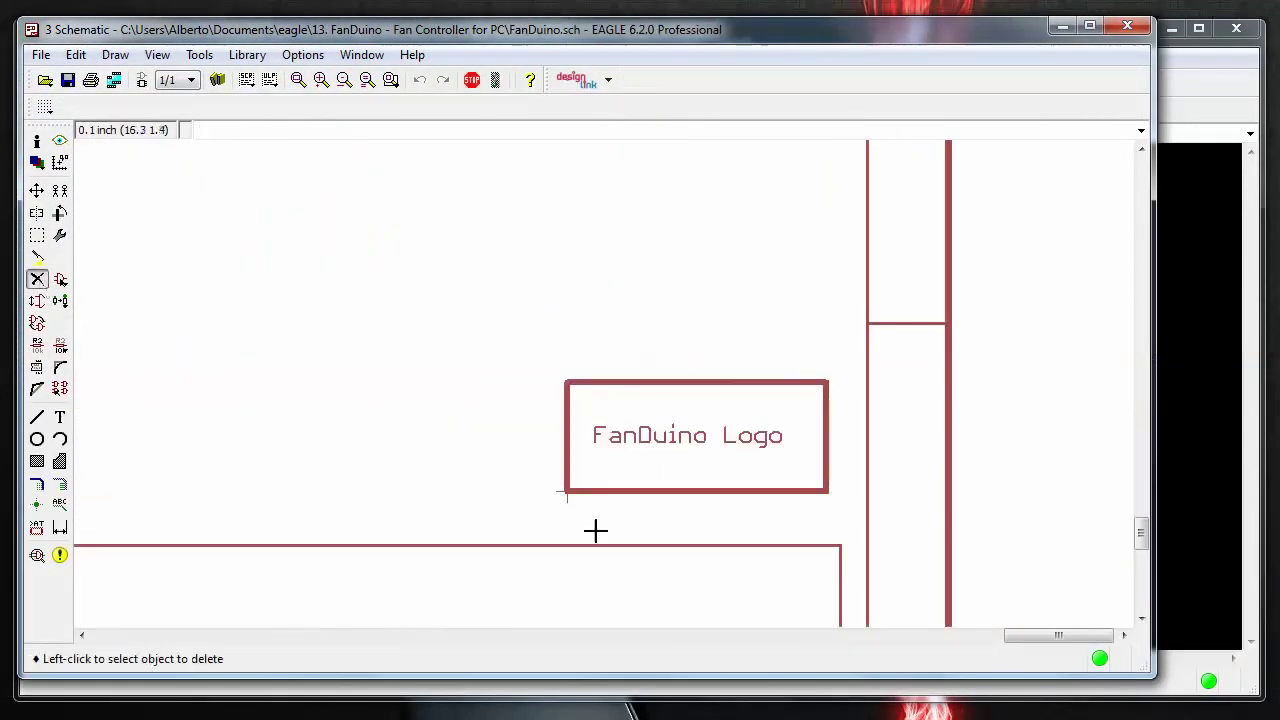
click(565, 492)
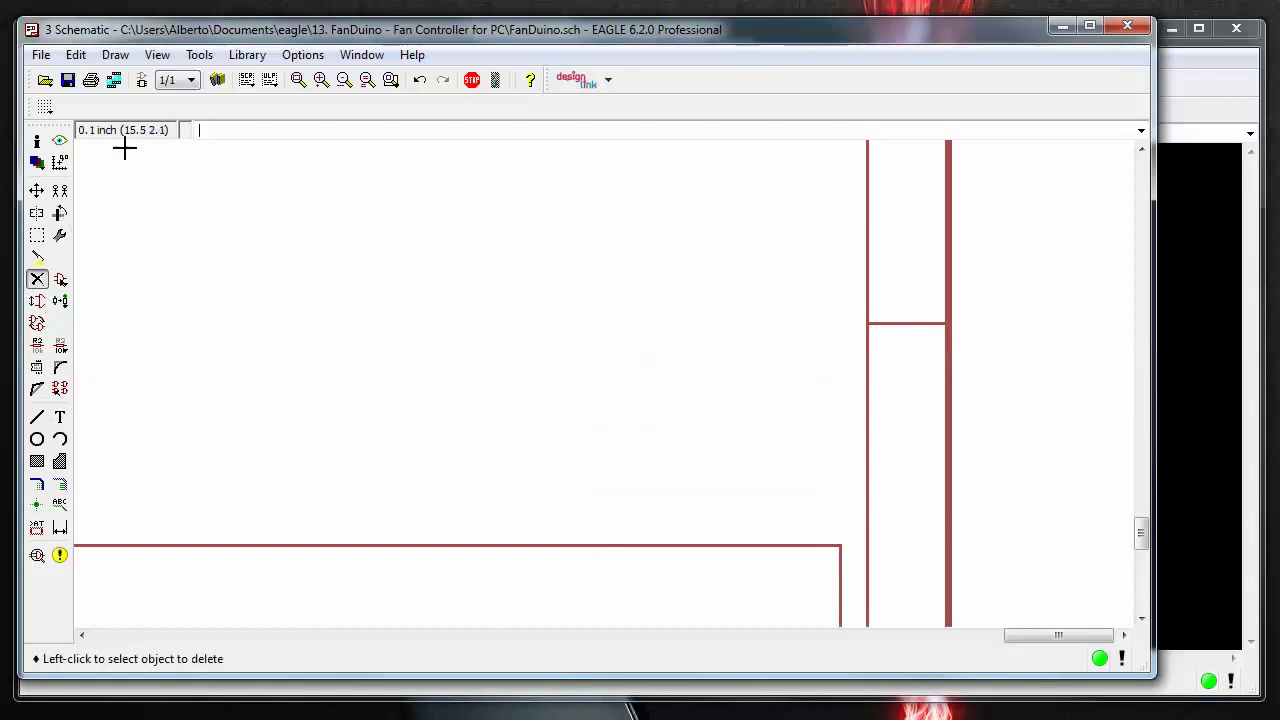
Load the ,giltesa_logos library for use in the schematic.
click(247, 55)
click(263, 82)
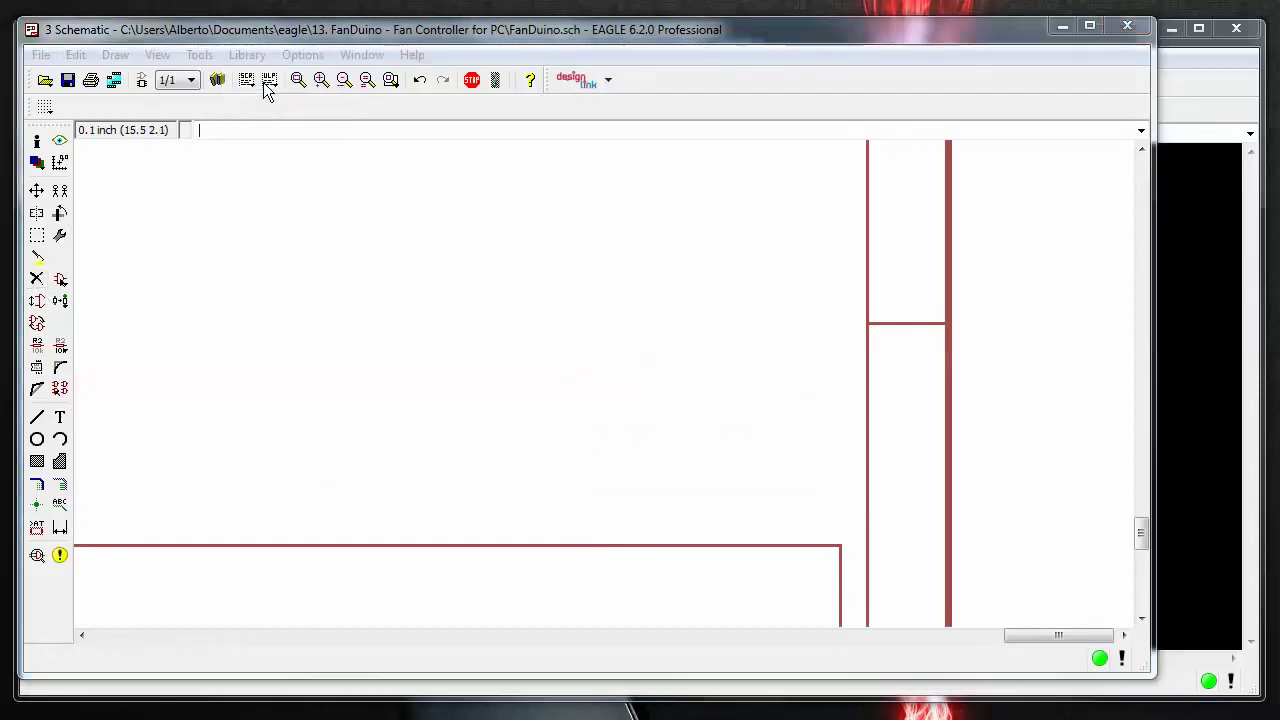
double_click(259, 183)
double_click(270, 206)
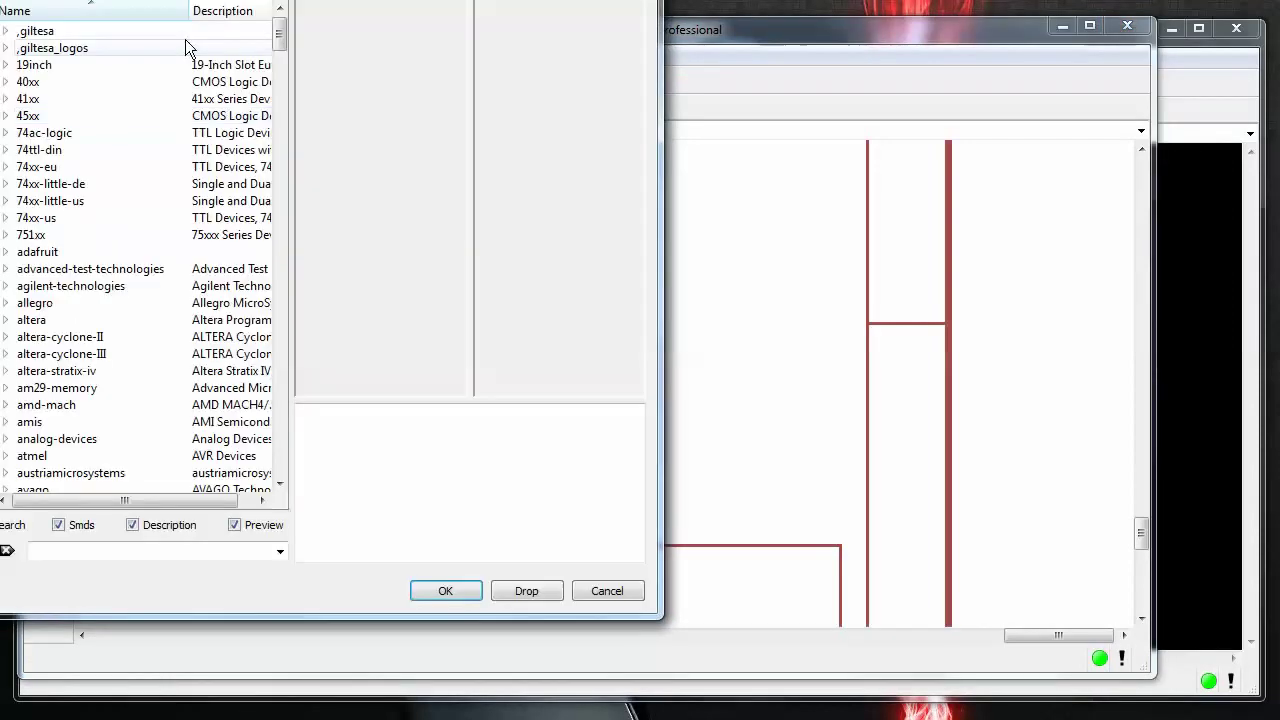
Add the LOGO-TEST device from the ,giltesa_logos library and place it in the empty area where the old logo was.
double_click(105, 116)
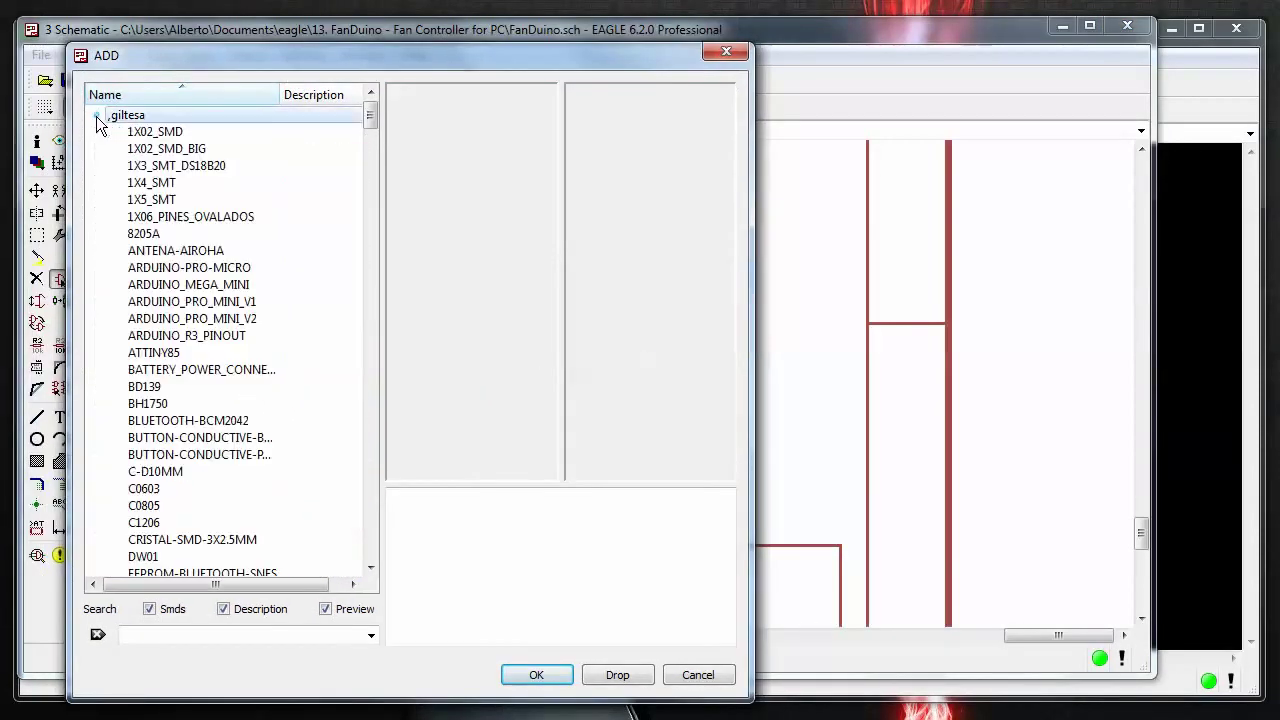
click(97, 116)
click(96, 132)
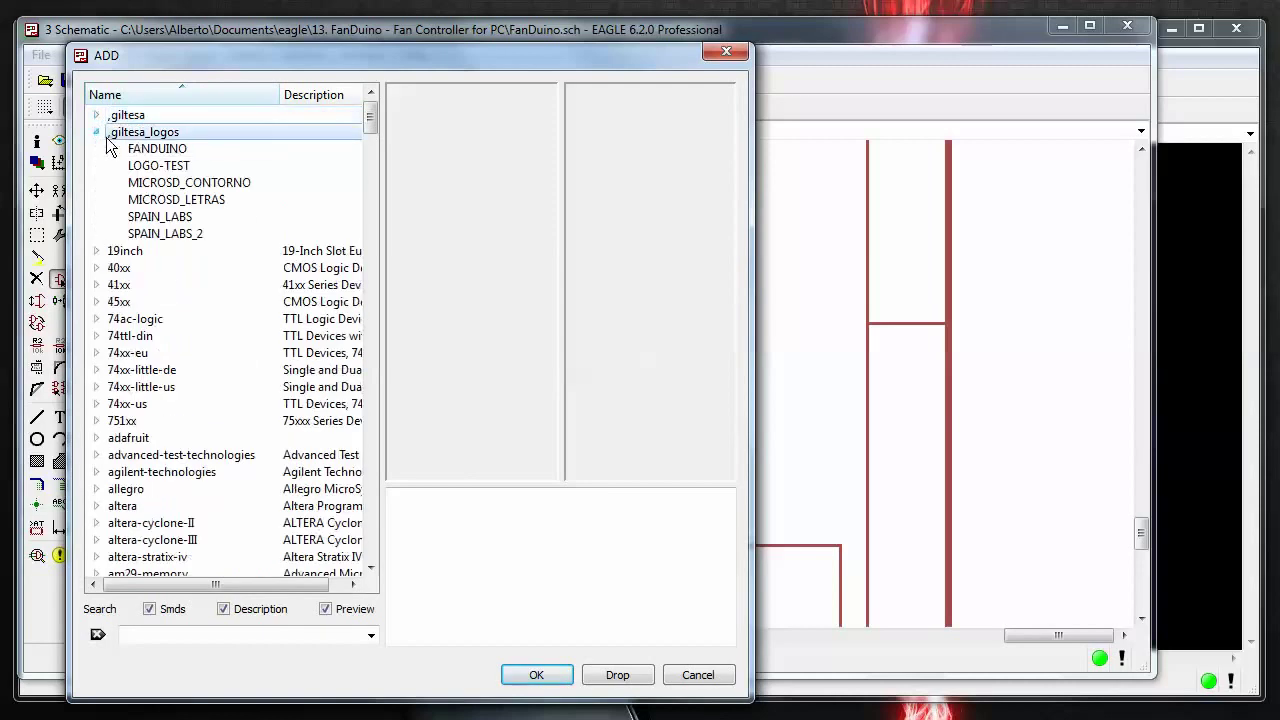
double_click(185, 167)
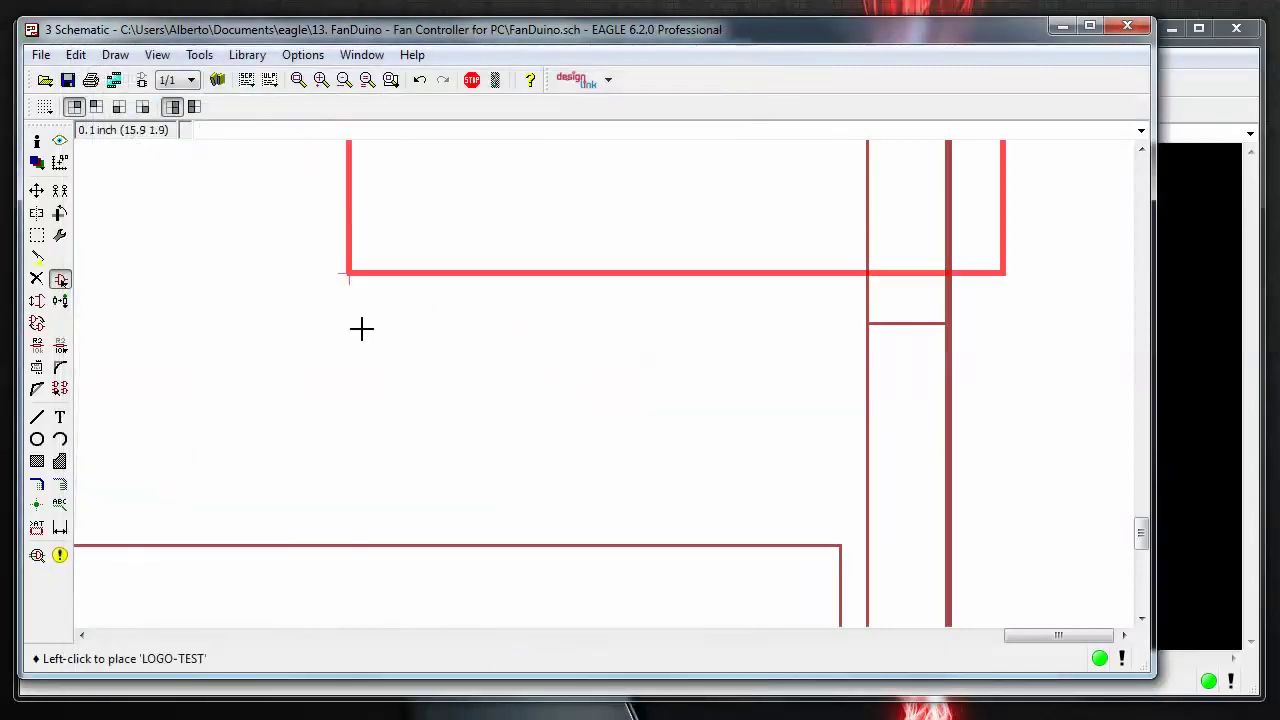
click(166, 498)
scroll(302, 546, down, 2)
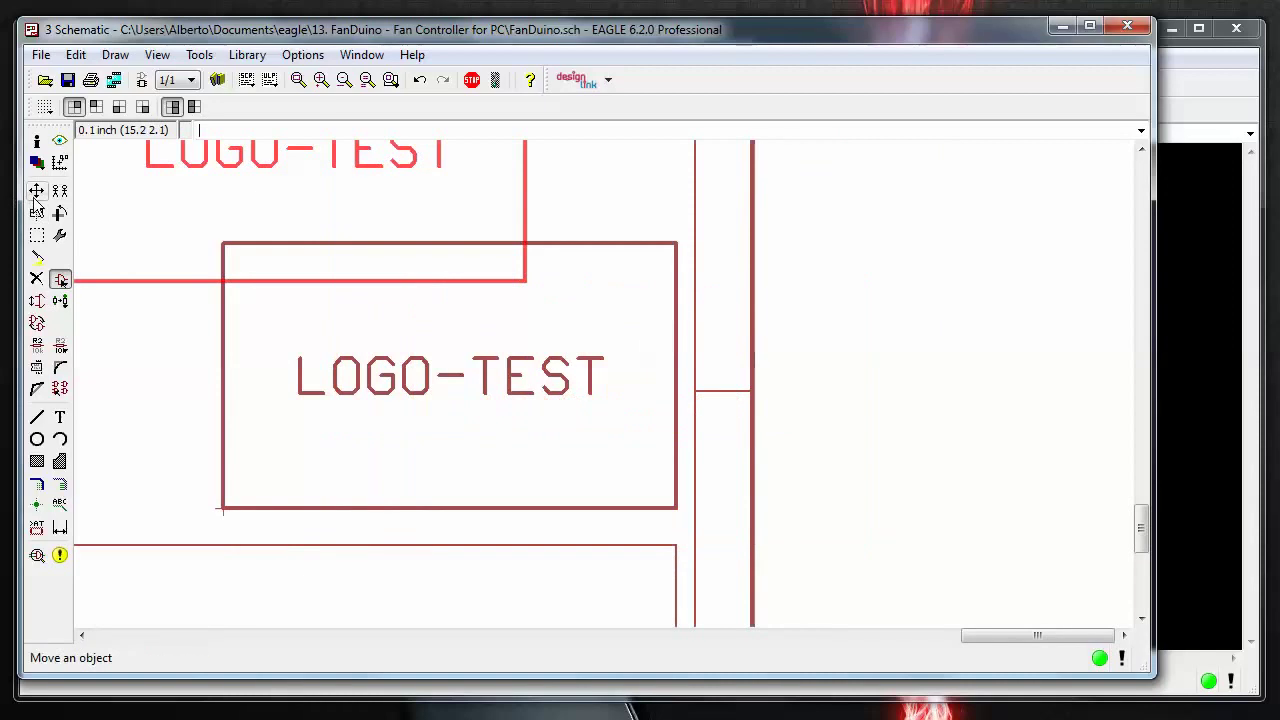
click(36, 193)
Minimize the schematic and move the fan logo in the board layout from beyond the left edge to just outside the right edge.
click(1057, 29)
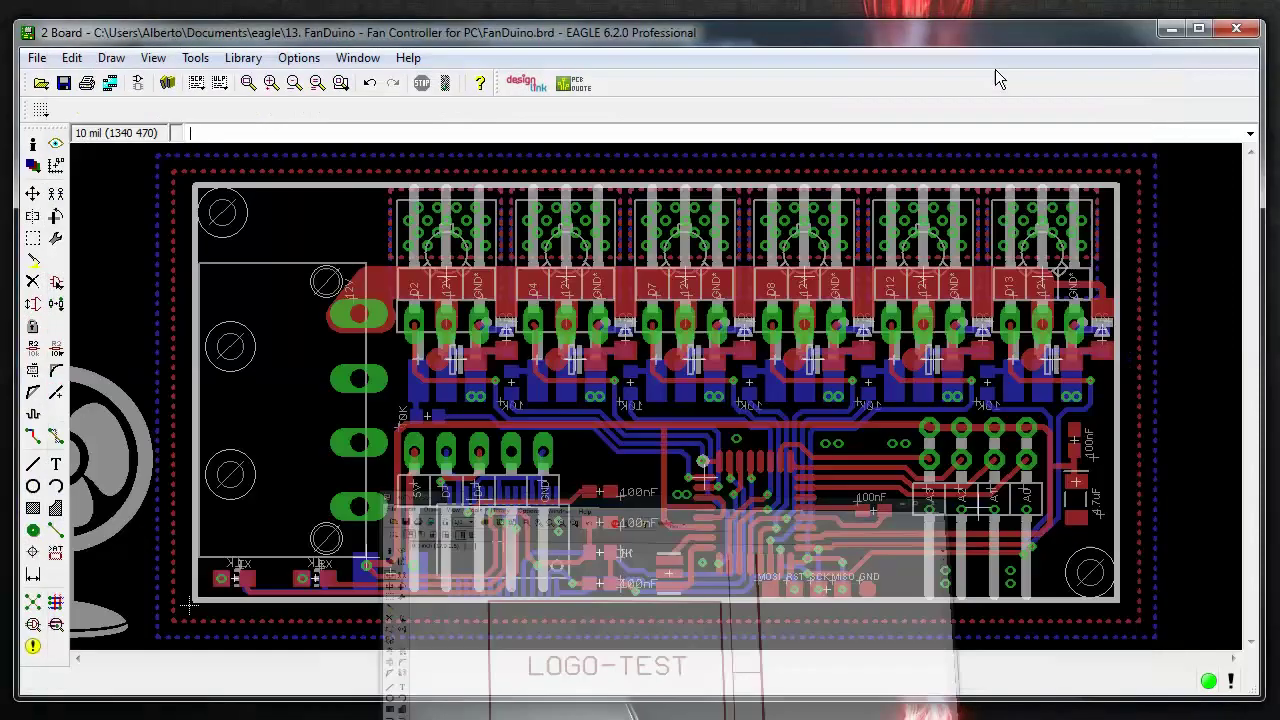
click(33, 195)
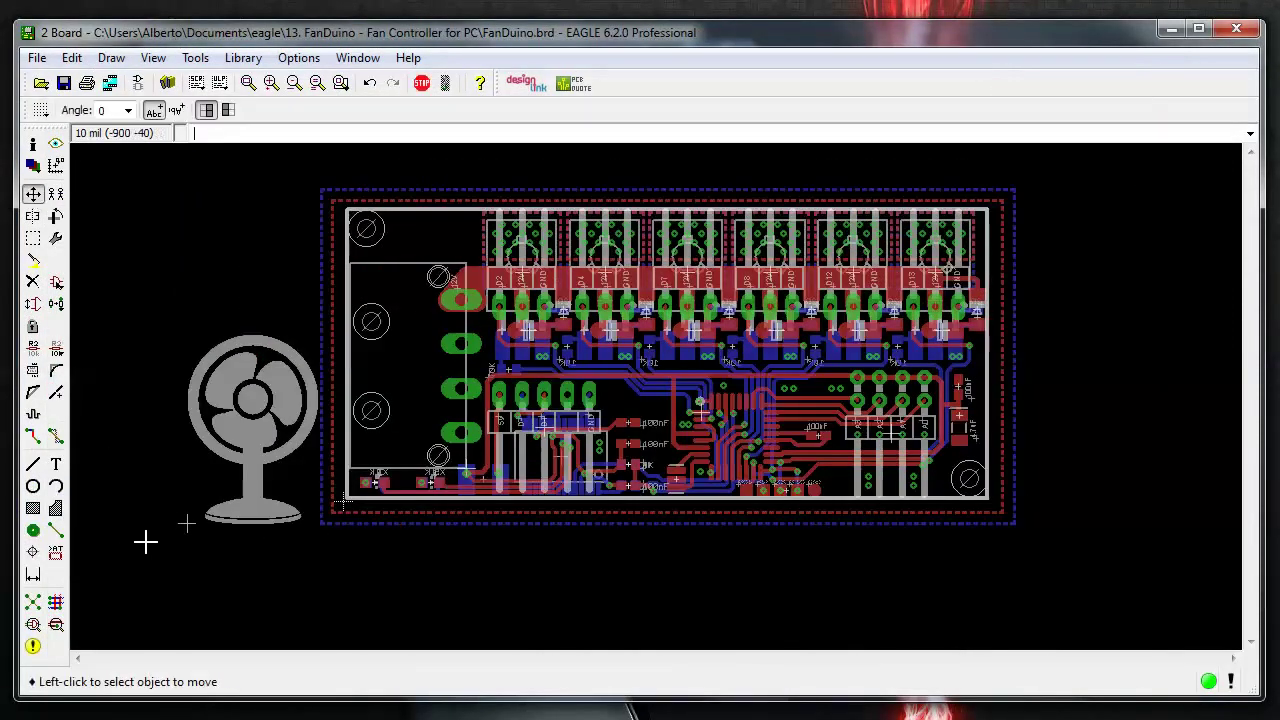
scroll(117, 443, up, 2)
click(206, 500)
scroll(590, 460, down, 2)
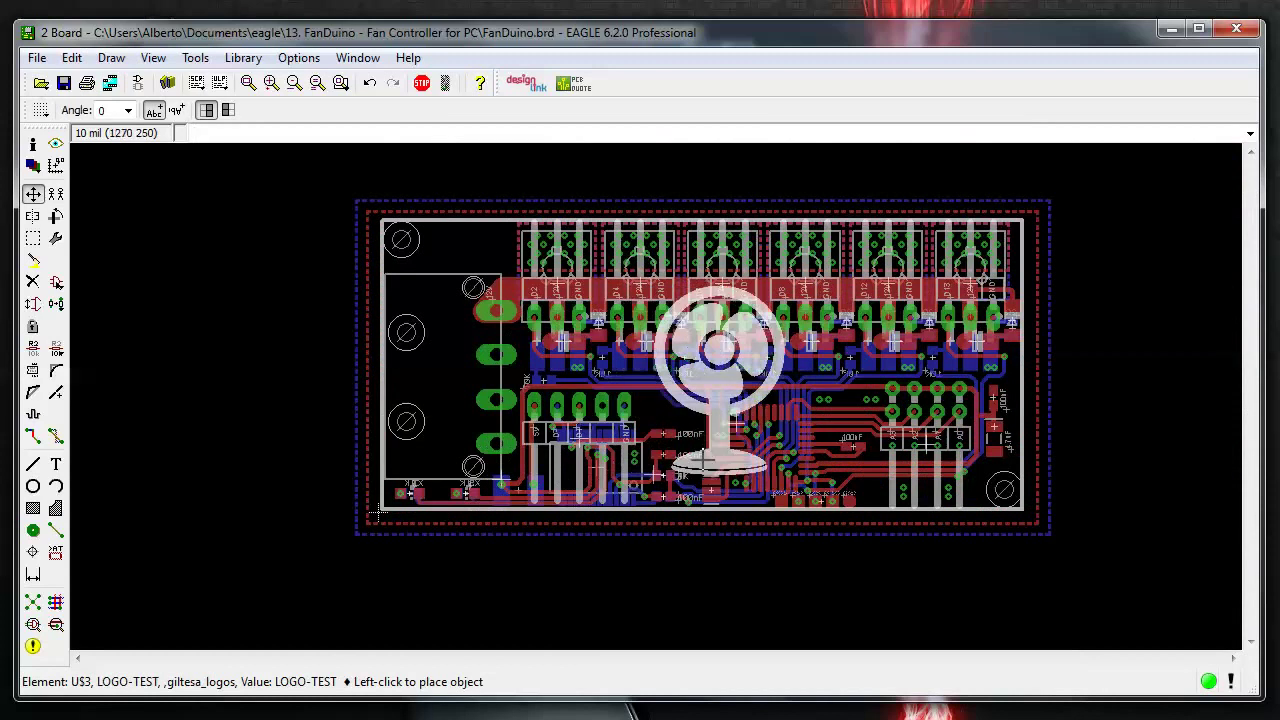
click(1087, 453)
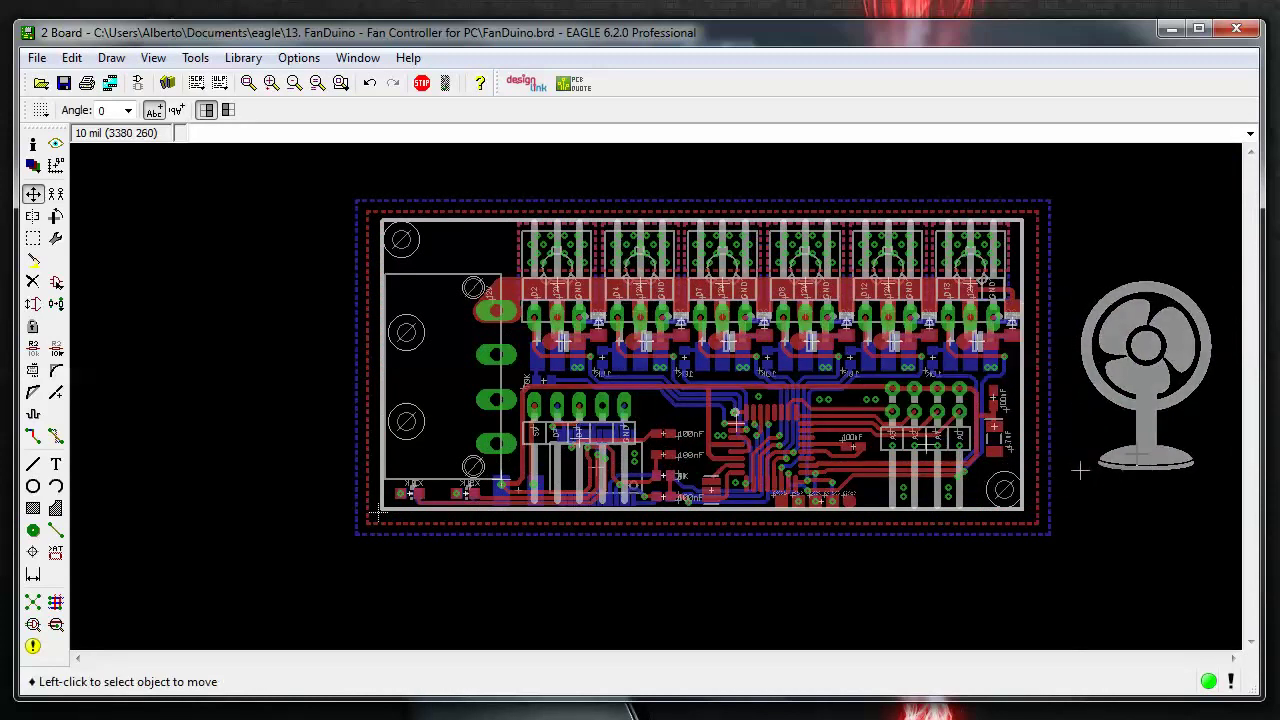
scroll(1084, 470, up, 3)
scroll(1080, 487, down, 1)
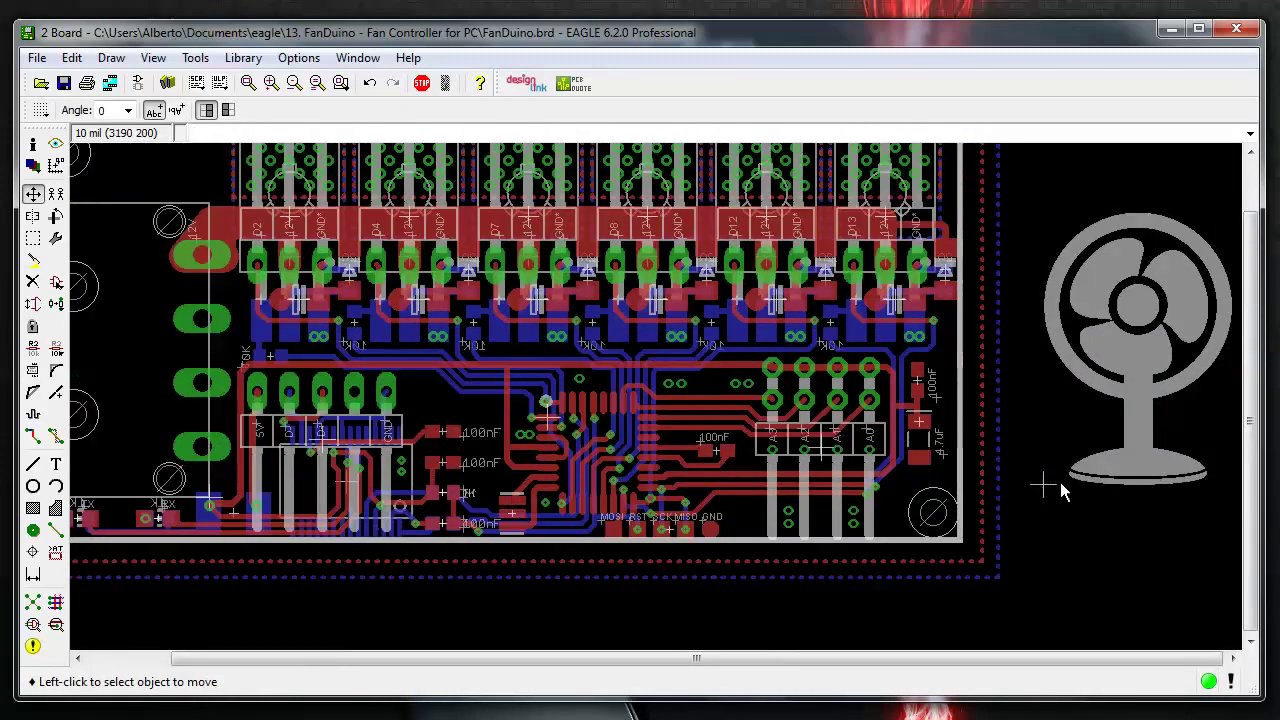
click(1062, 486)
click(1037, 497)
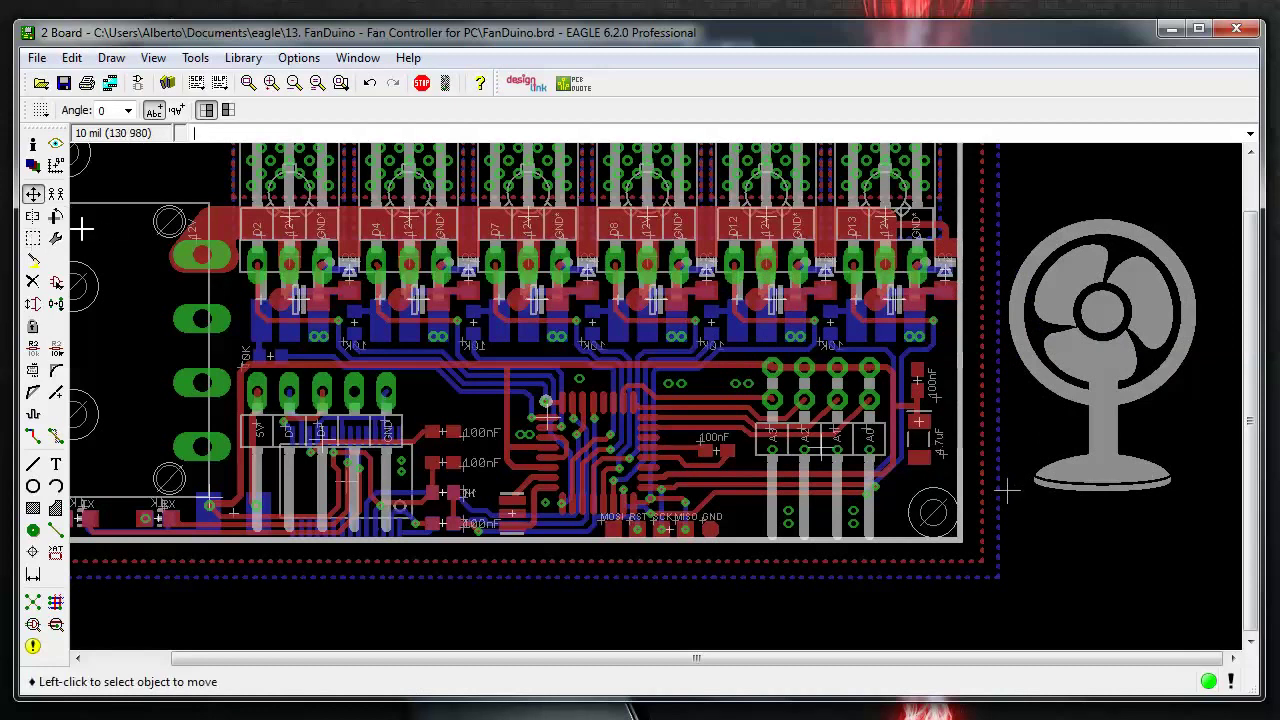
Mirror the fan logo to the board's bottom side and move it onto the board, over the MOSI/RST/SCK/MISO pads near the lower edge.
click(33, 218)
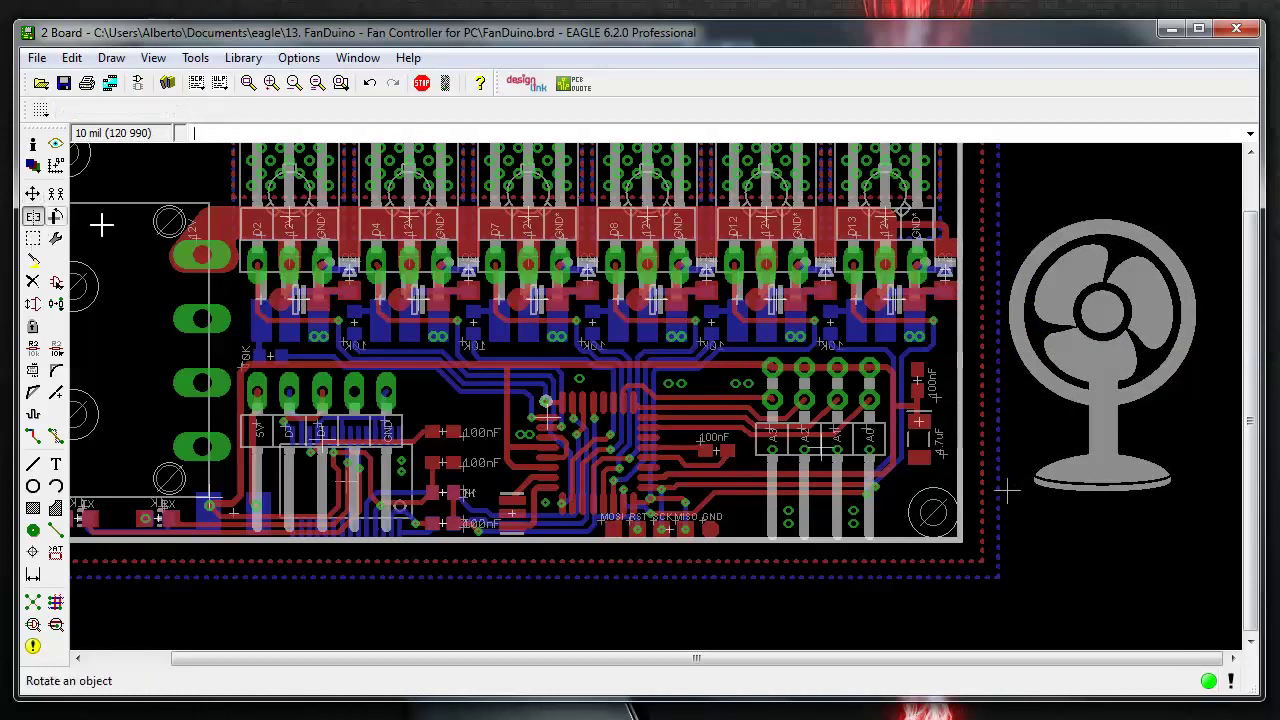
click(1038, 476)
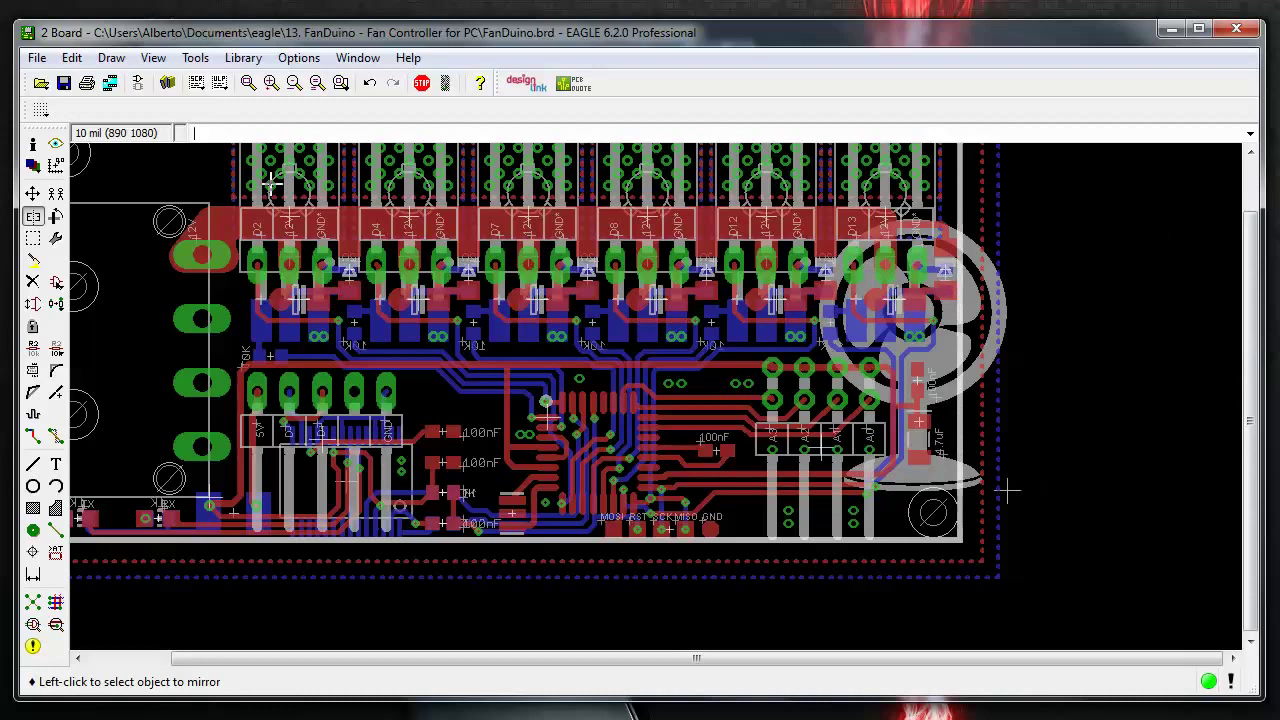
click(33, 193)
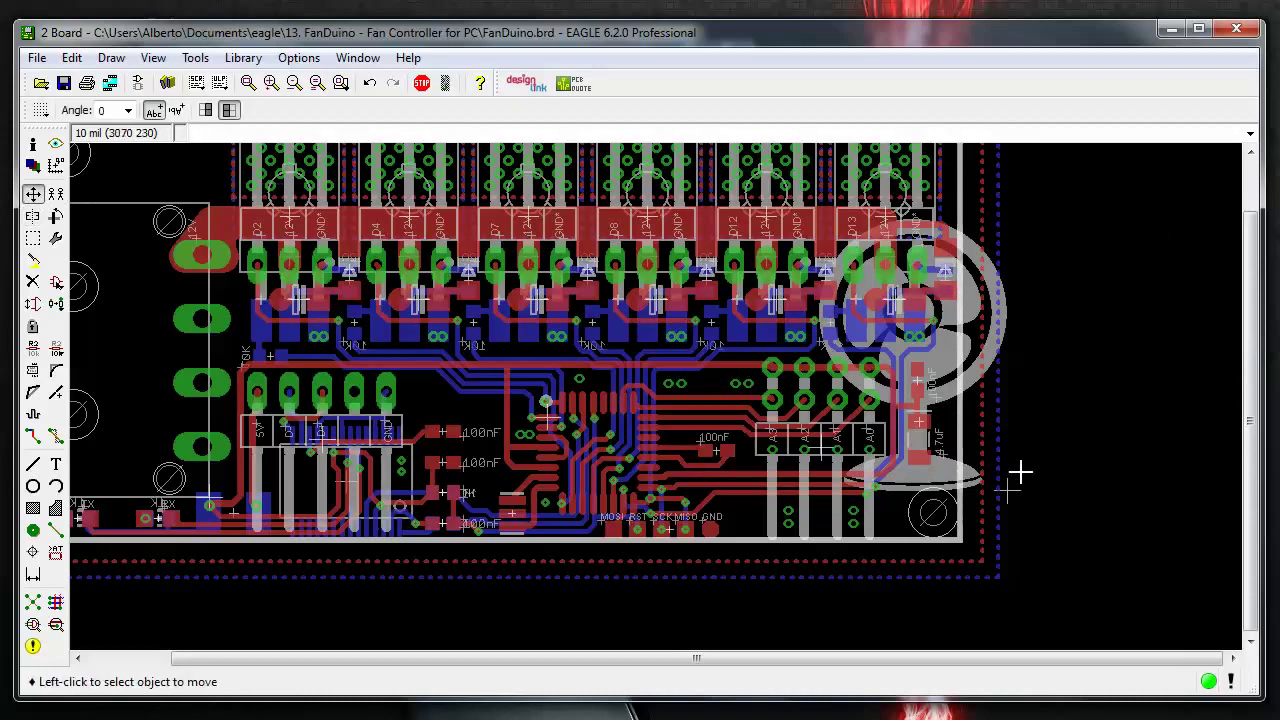
click(1020, 472)
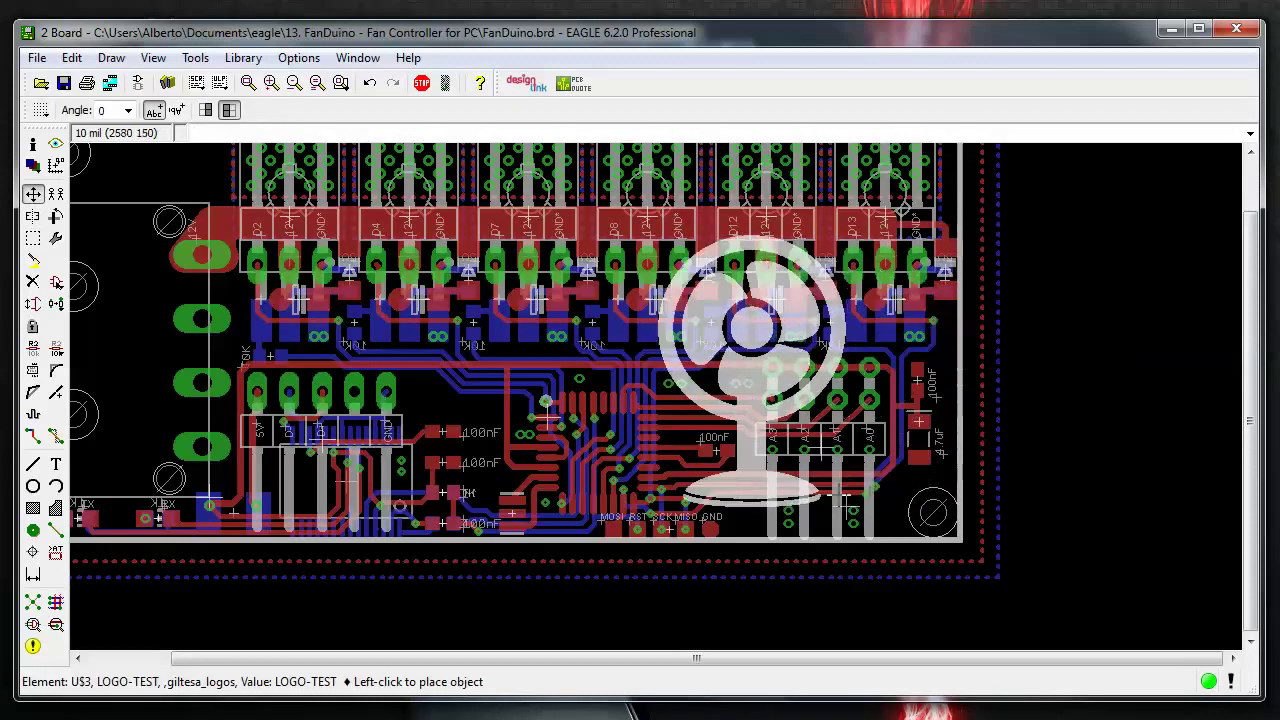
click(757, 521)
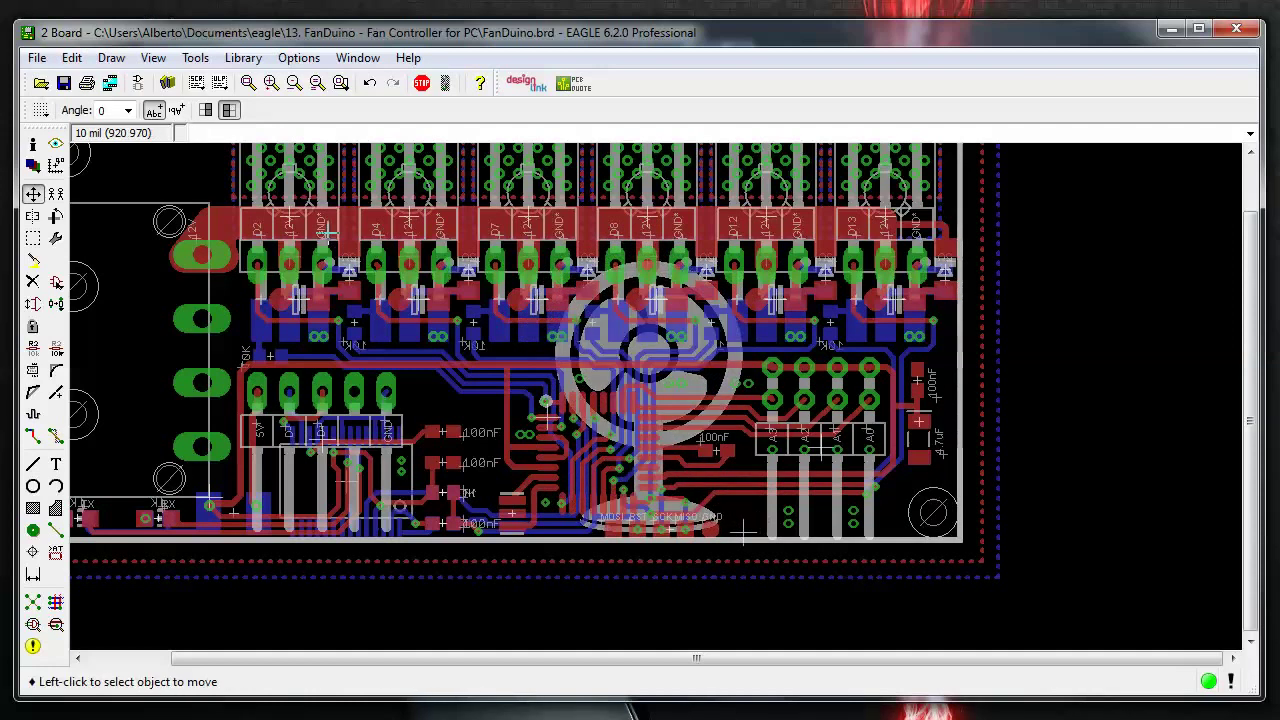
Run the eagleUp_export.ulp script to export the board for SketchUp, and minimize the board window.
click(220, 82)
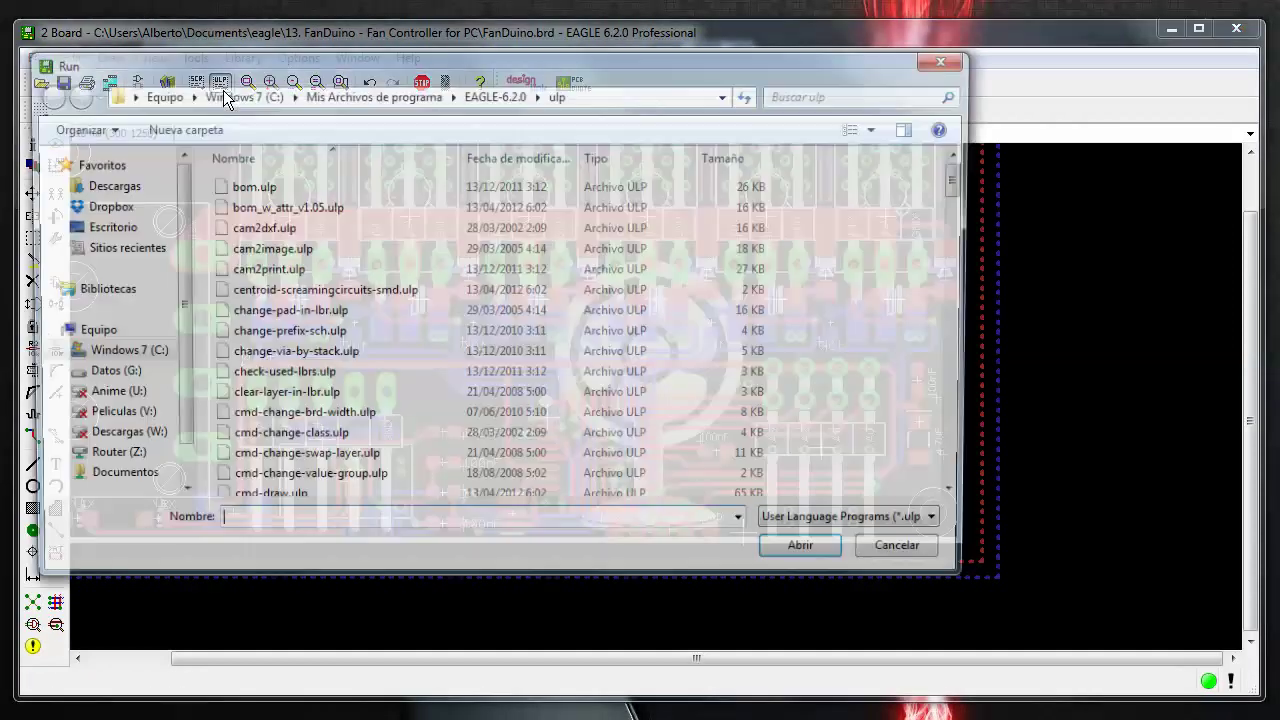
text(ea)
key(Down)
key(Down)
key(Return)
key(Return)
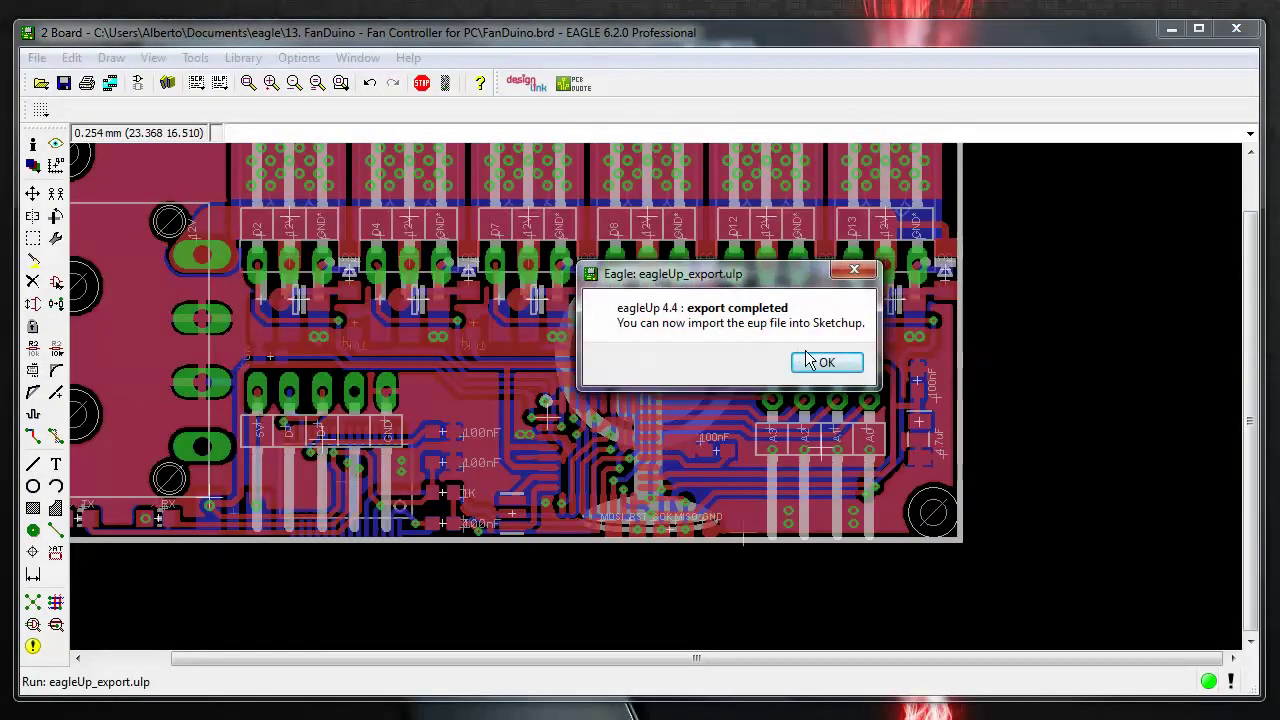
click(809, 359)
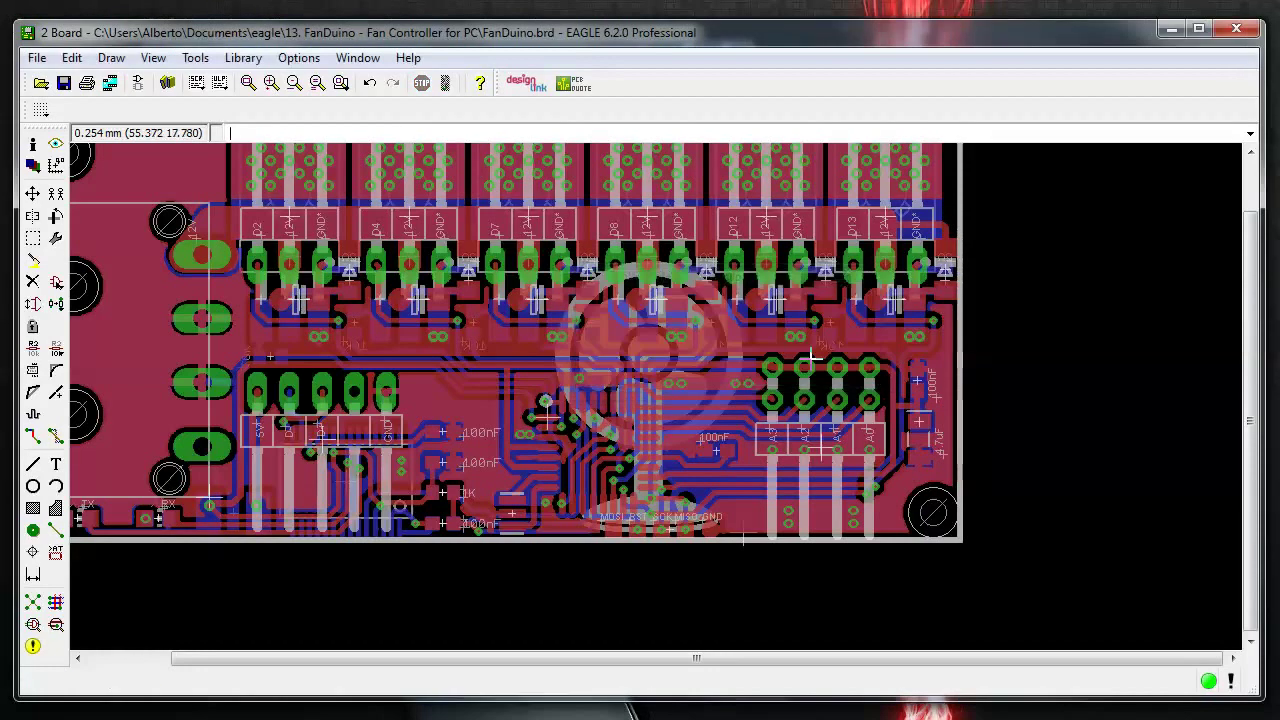
click(1172, 31)
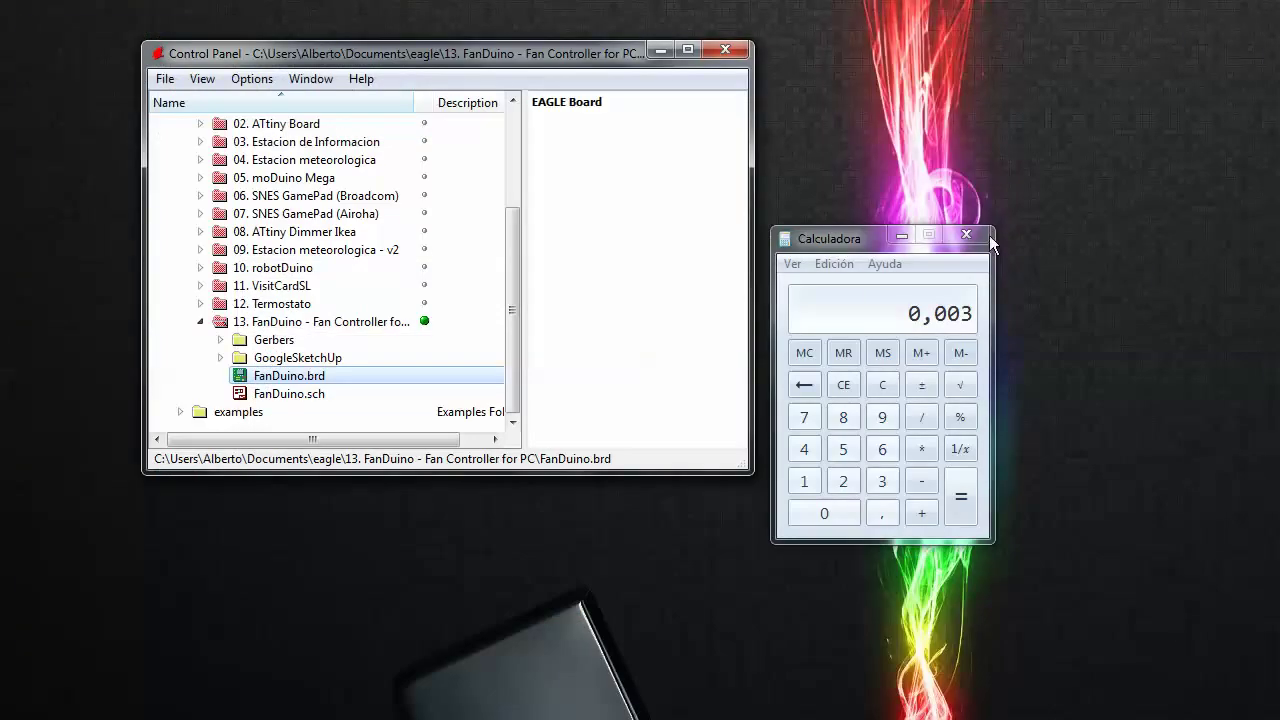